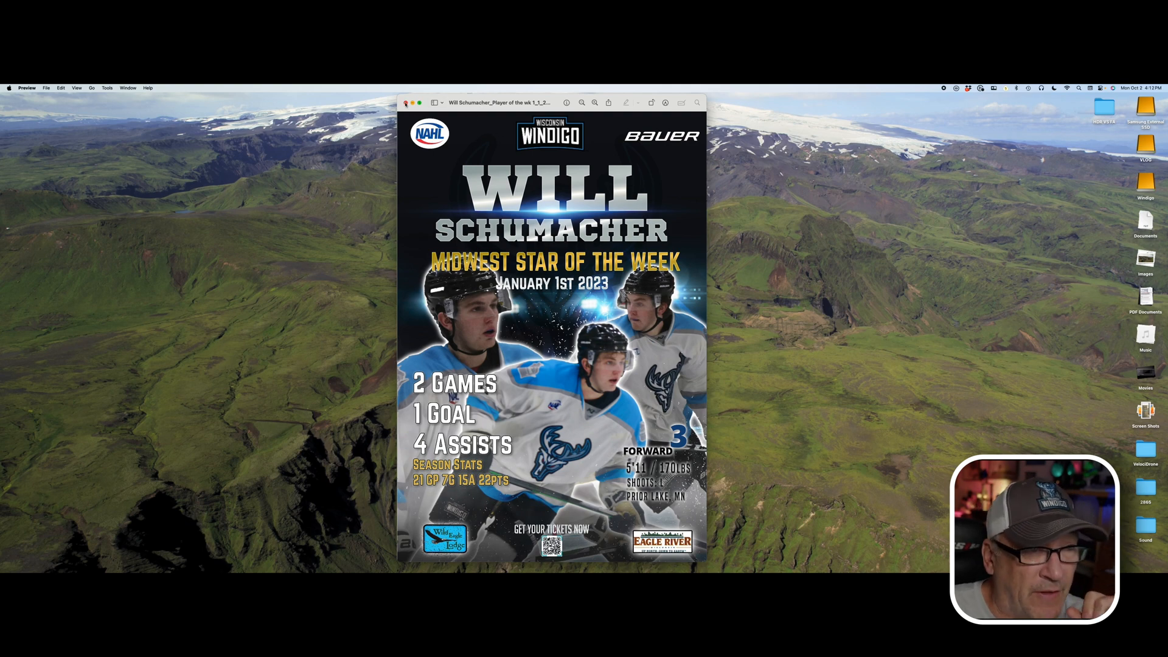
# Close the preview of the finished player poster.
pyautogui.moveTo(523, 99); pyautogui.dragTo(449, 101)
pyautogui.press('super+w')
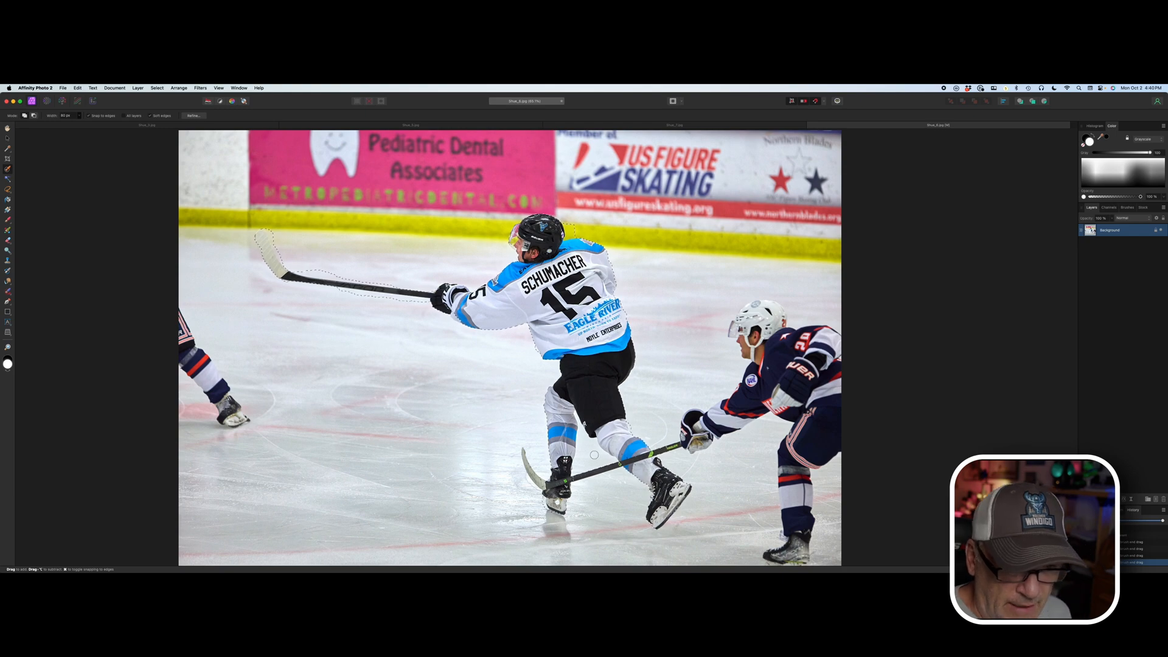
# Touch up the player selection around the front skate with the Selection Brush.
pyautogui.scroll(5, 594, 455)
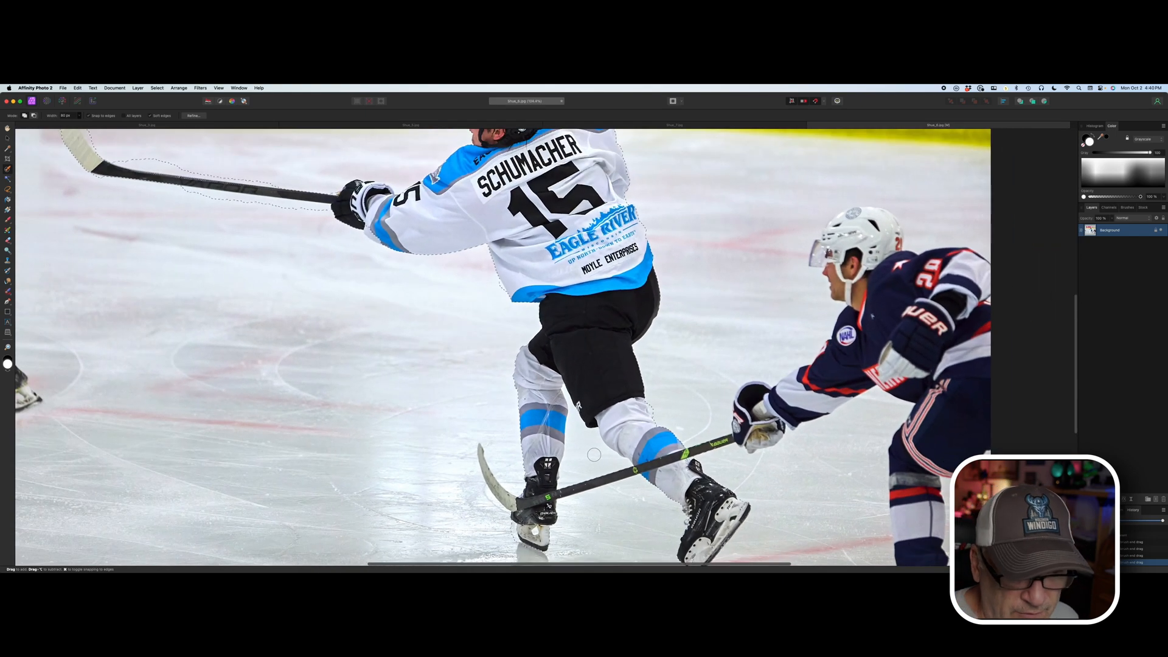
pyautogui.scroll(-2, 594, 455)
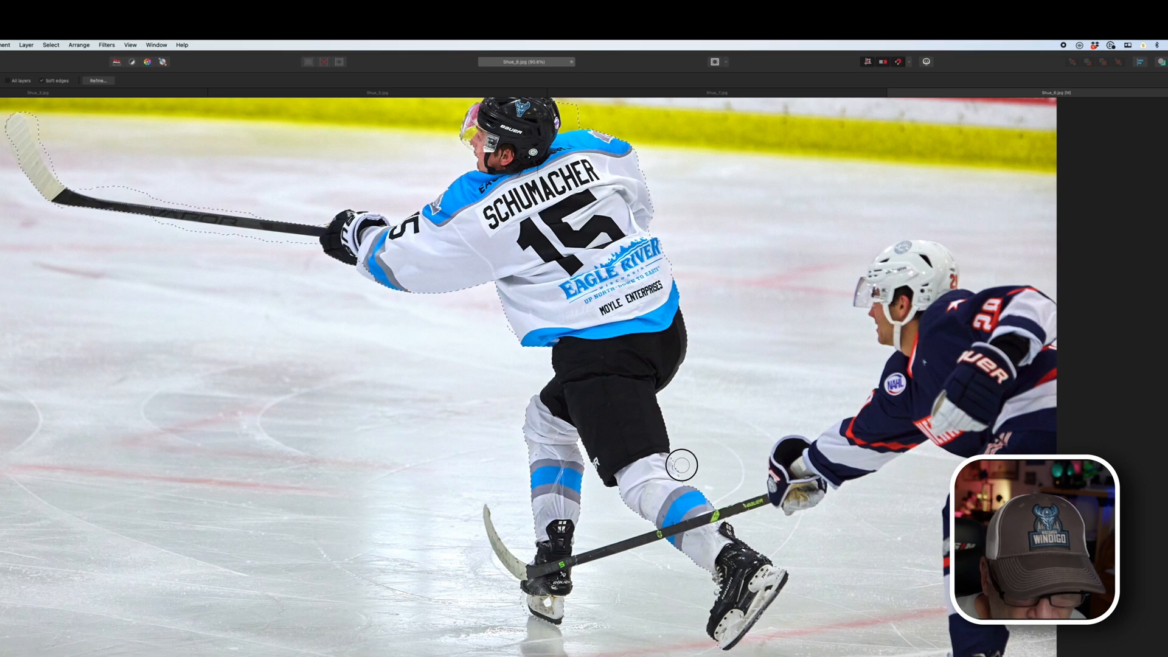
pyautogui.scroll(-3, 718, 639)
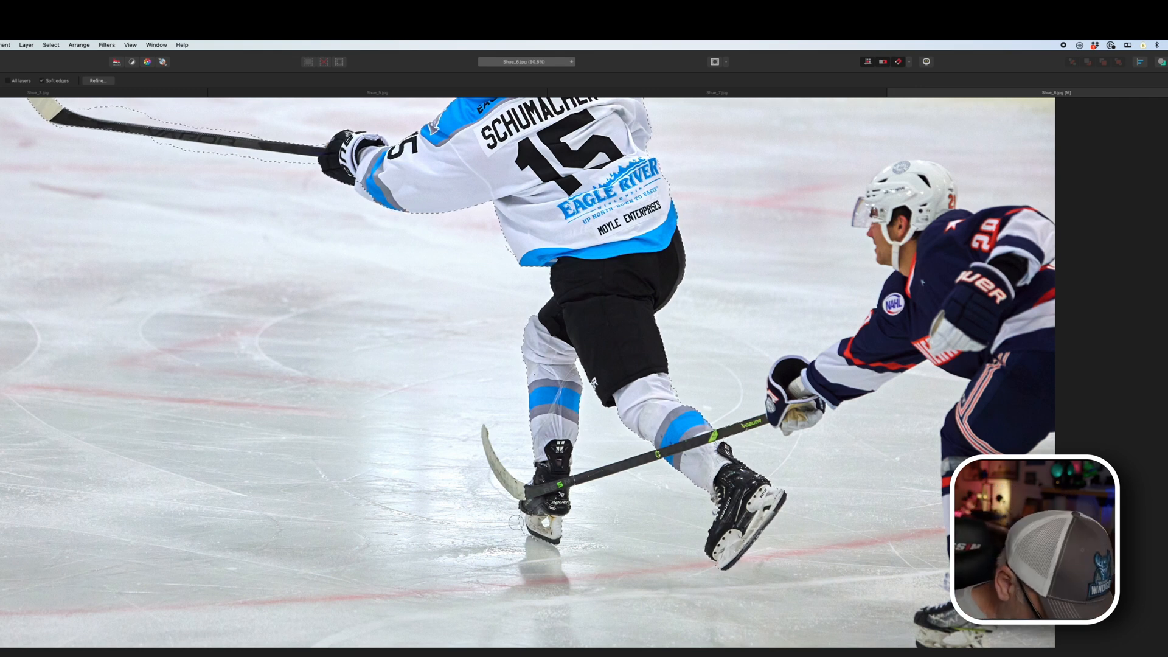
pyautogui.moveTo(517, 523); pyautogui.dragTo(516, 522)
pyautogui.scroll(1, 552, 526)
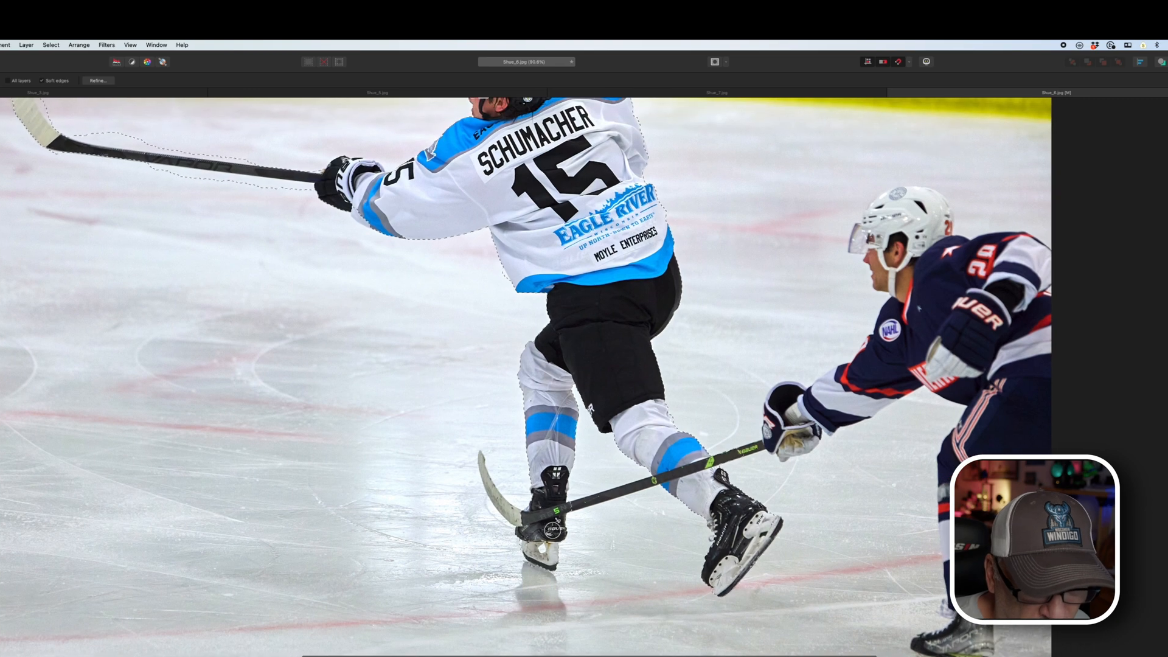
# Subtract the patch of background between the back of the helmet and the shoulder from the player selection.
pyautogui.scroll(6, 569, 578)
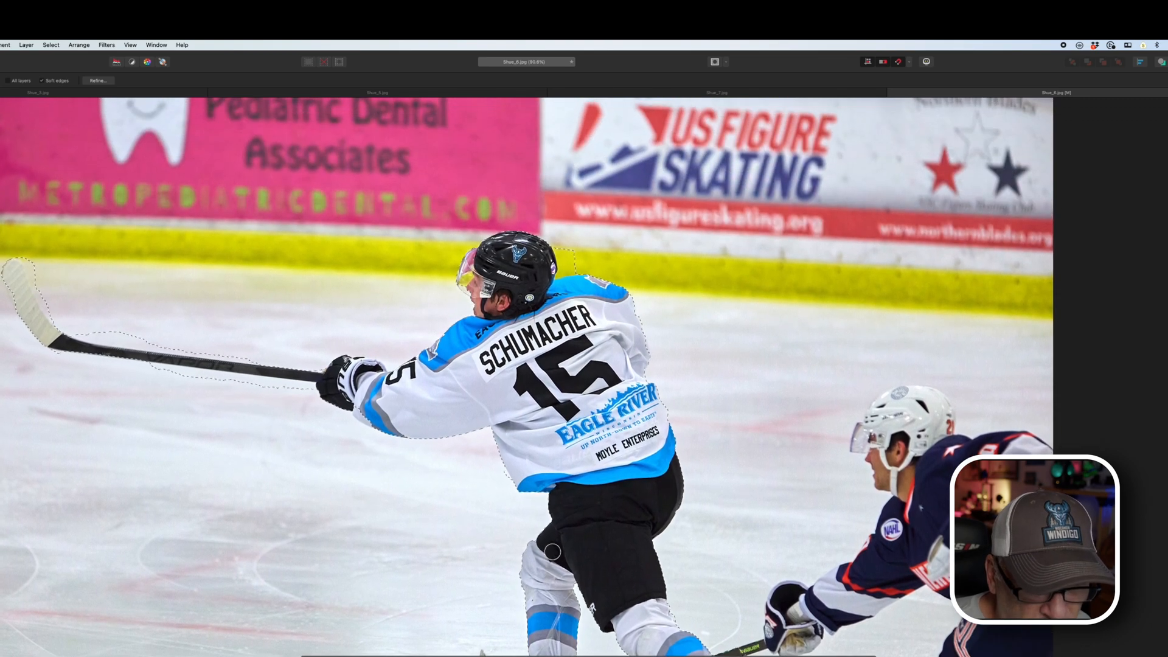
pyautogui.scroll(4, 569, 578)
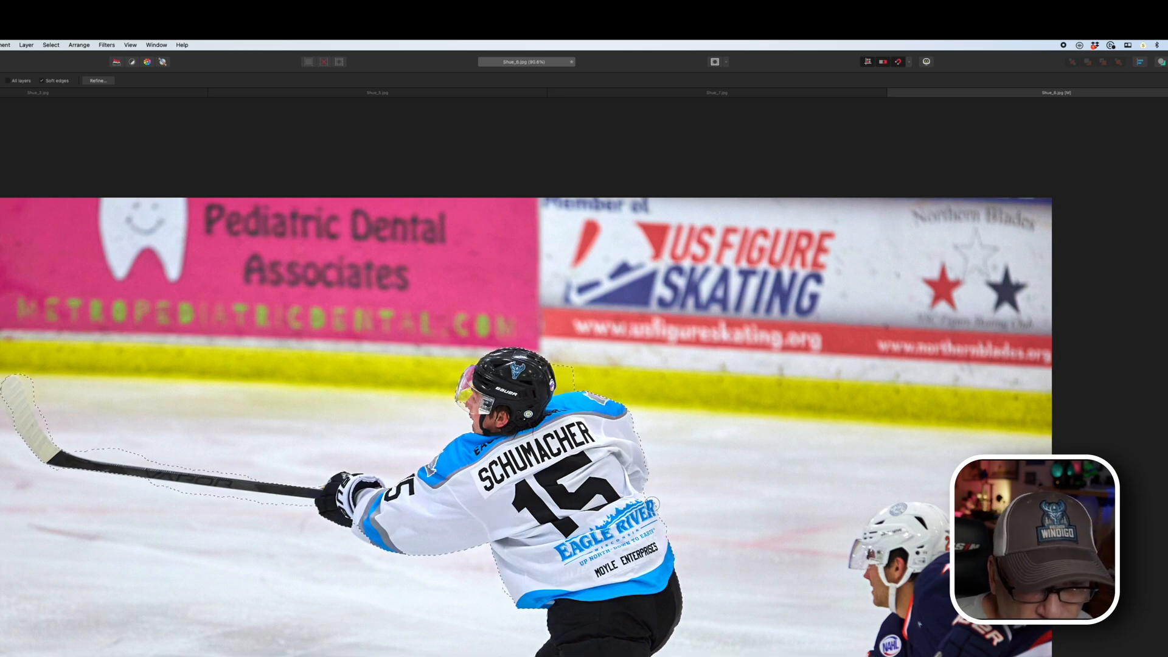
pyautogui.scroll(5, 652, 504)
pyautogui.scroll(-2, 651, 504)
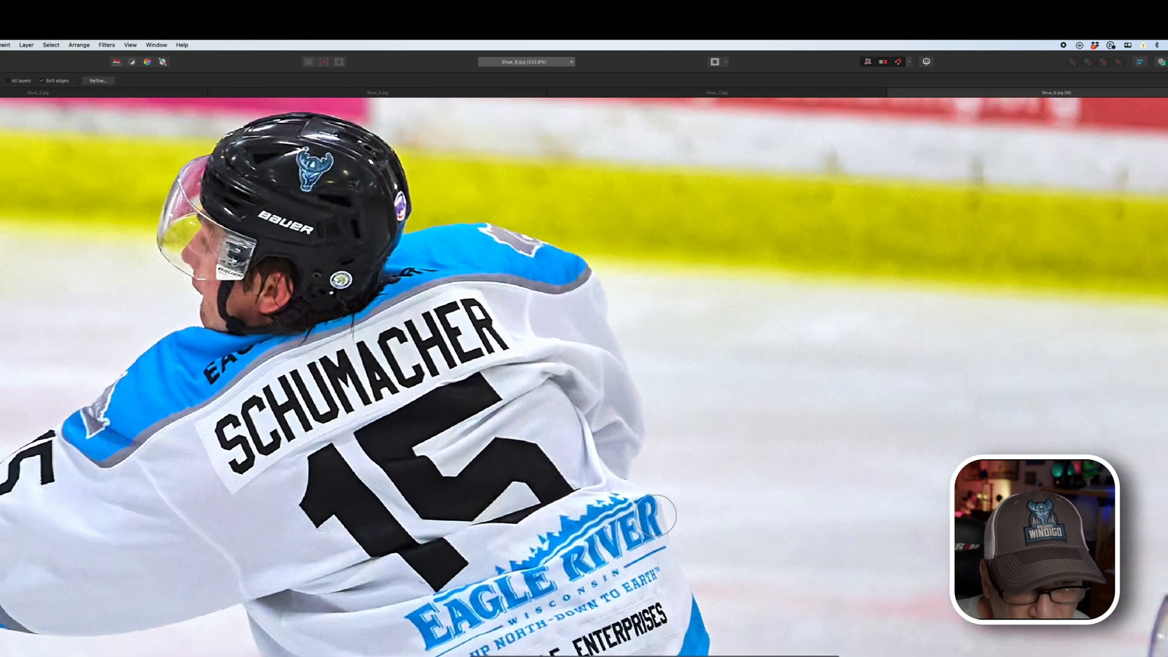
pyautogui.scroll(-2, 656, 516)
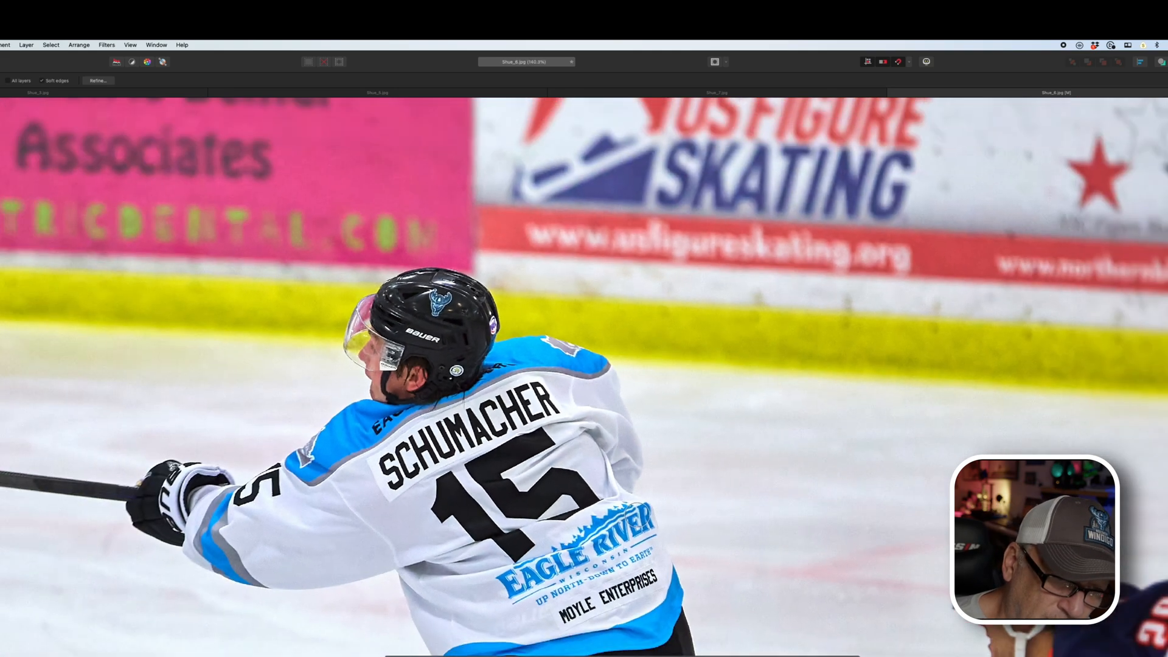
pyautogui.scroll(2, 642, 514)
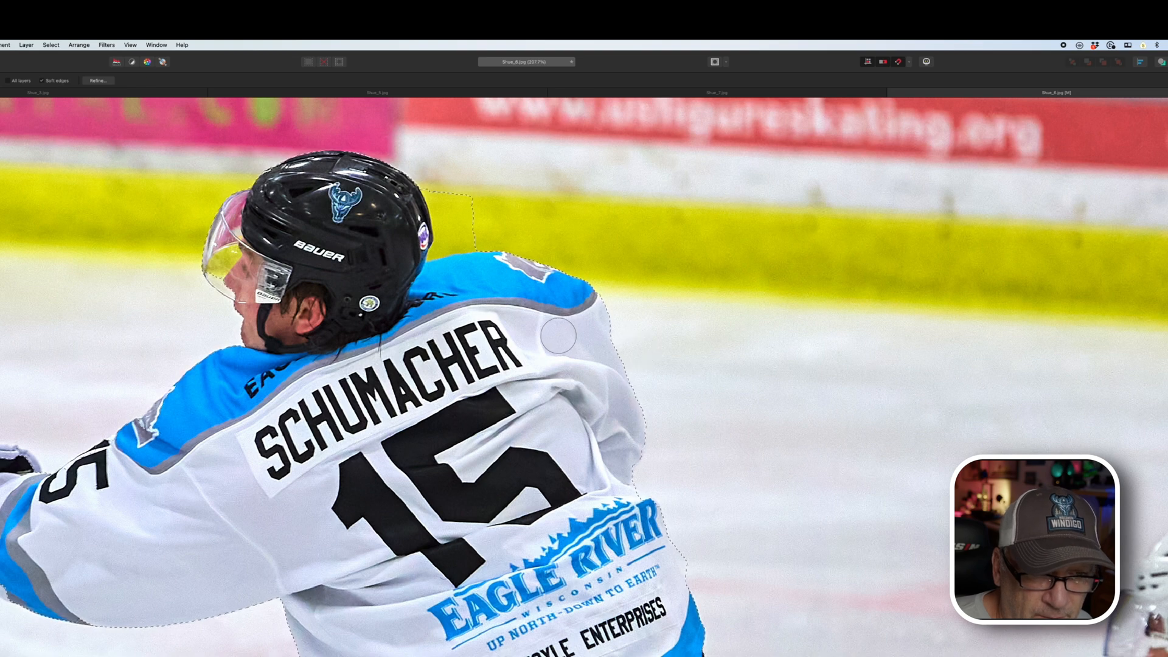
pyautogui.scroll(3, 634, 344)
pyautogui.scroll(1, 478, 291)
pyautogui.moveTo(477, 291); pyautogui.dragTo(473, 315)
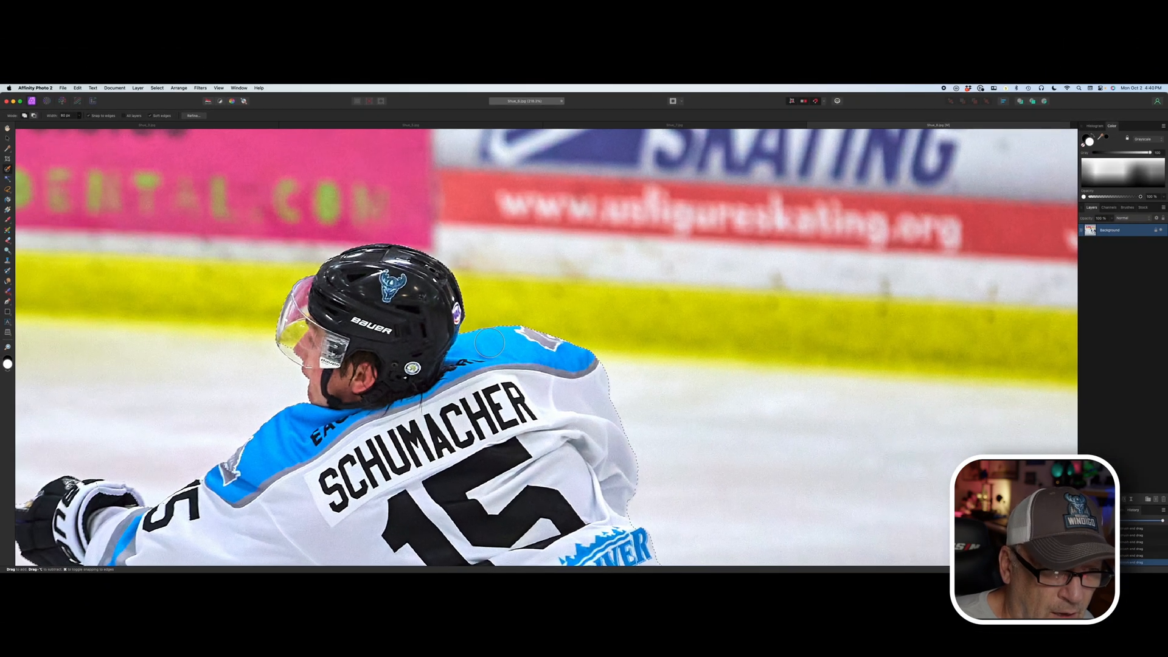
# Trim the excess ice along the upper edge of the player's stick shaft from the selection.
pyautogui.scroll(-2, 454, 348)
pyautogui.hscroll(-2, 454, 348)
pyautogui.scroll(3, 455, 348)
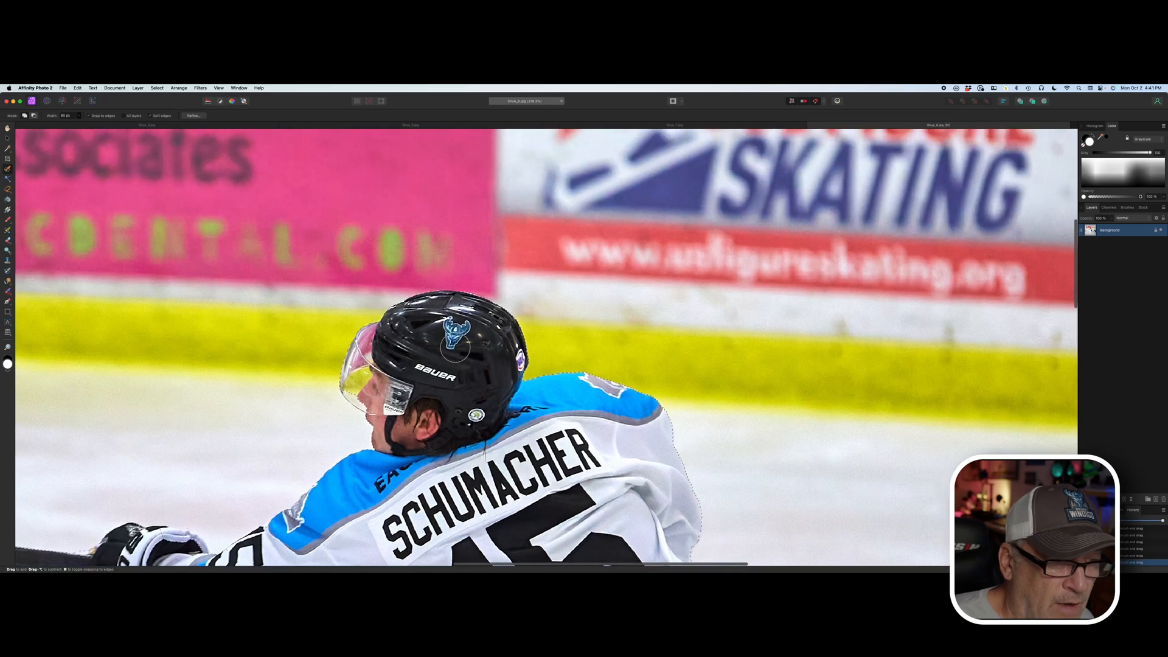
pyautogui.scroll(-1, 456, 348)
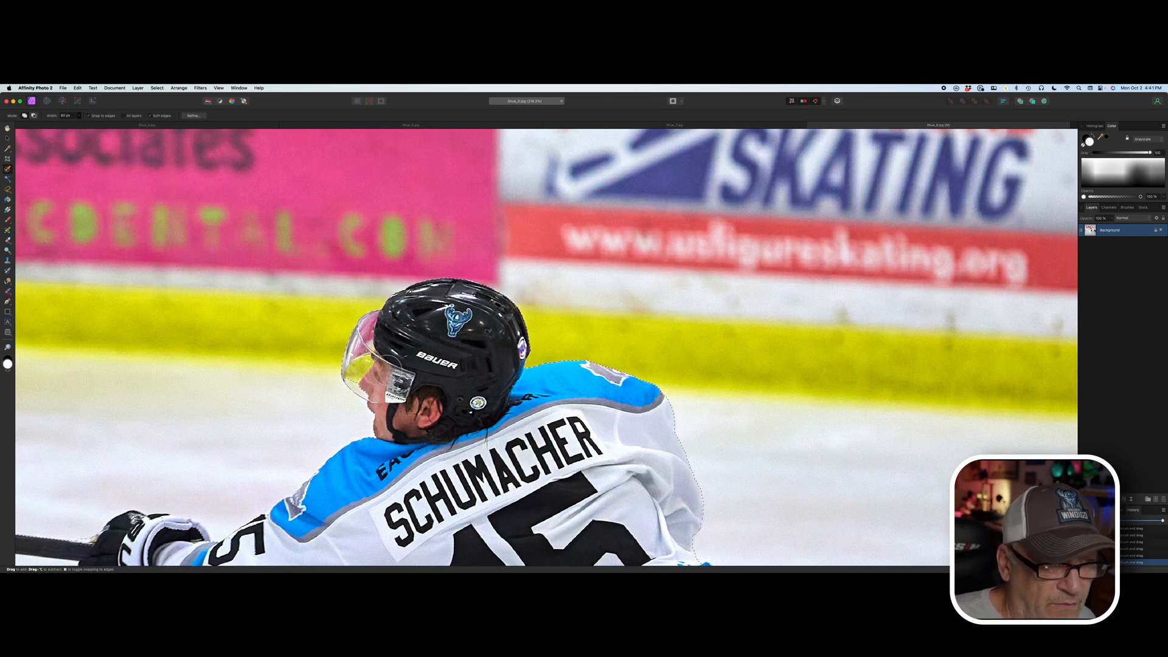
pyautogui.scroll(-3, 398, 364)
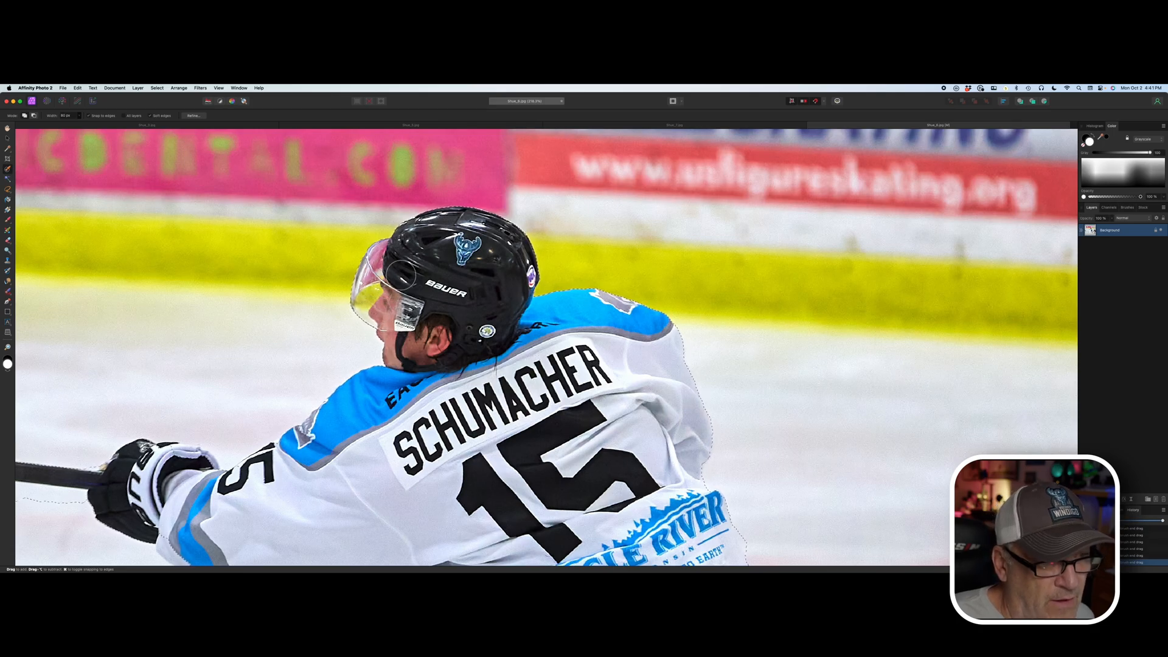
pyautogui.scroll(-3, 435, 309)
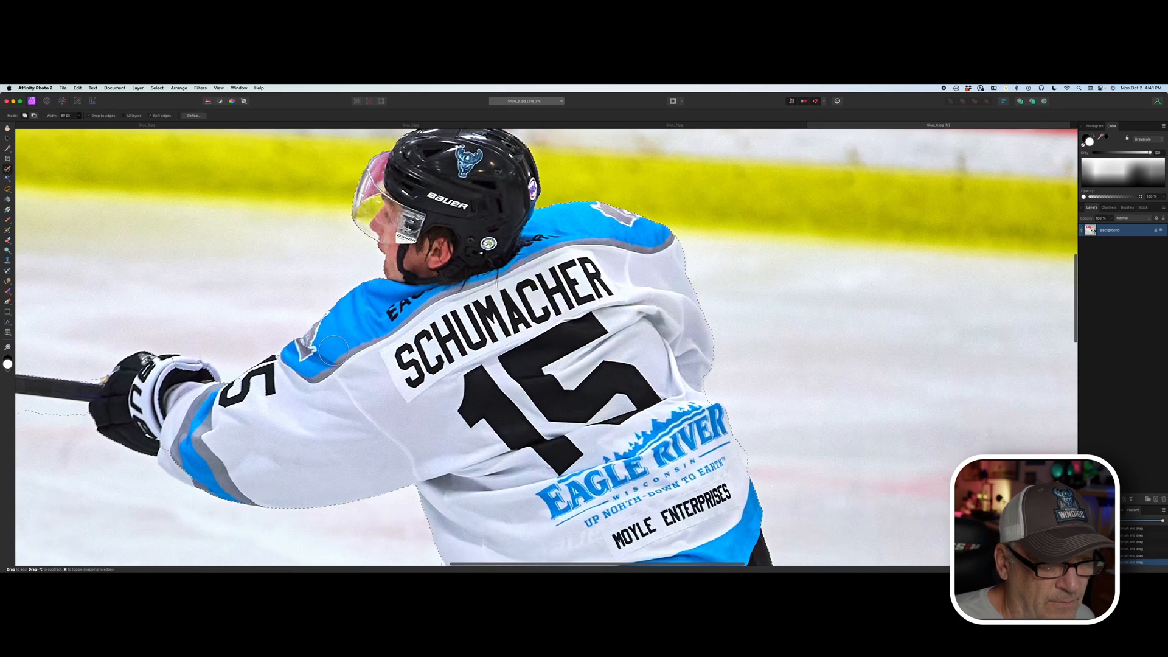
pyautogui.hscroll(-4, 342, 352)
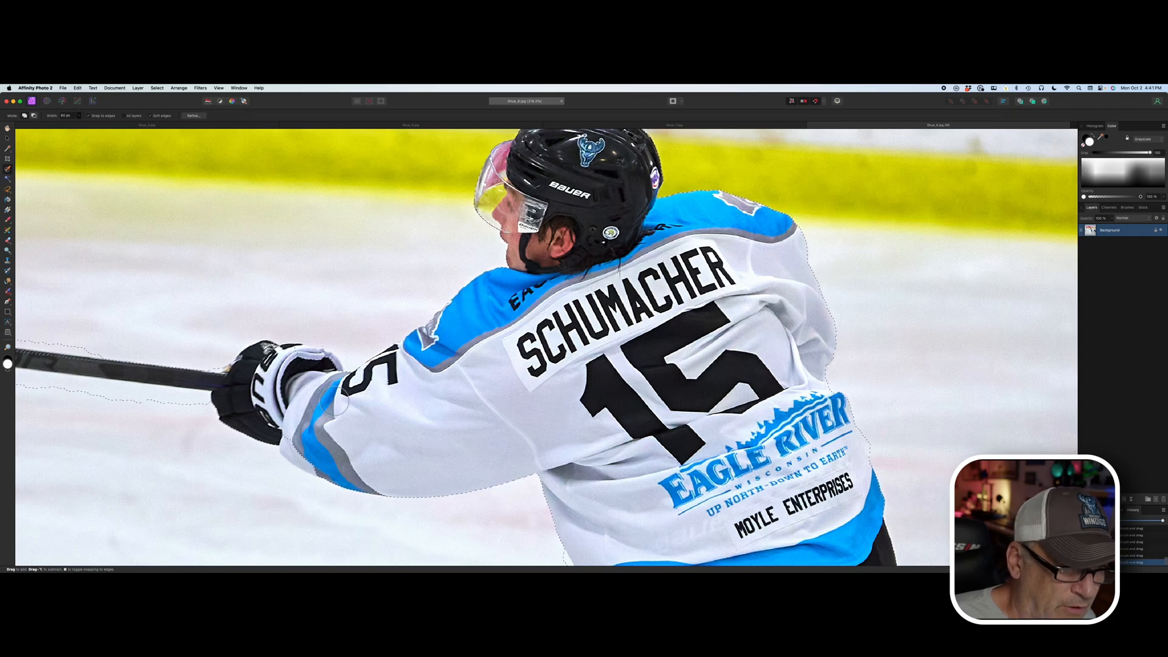
pyautogui.hscroll(-1, 335, 400)
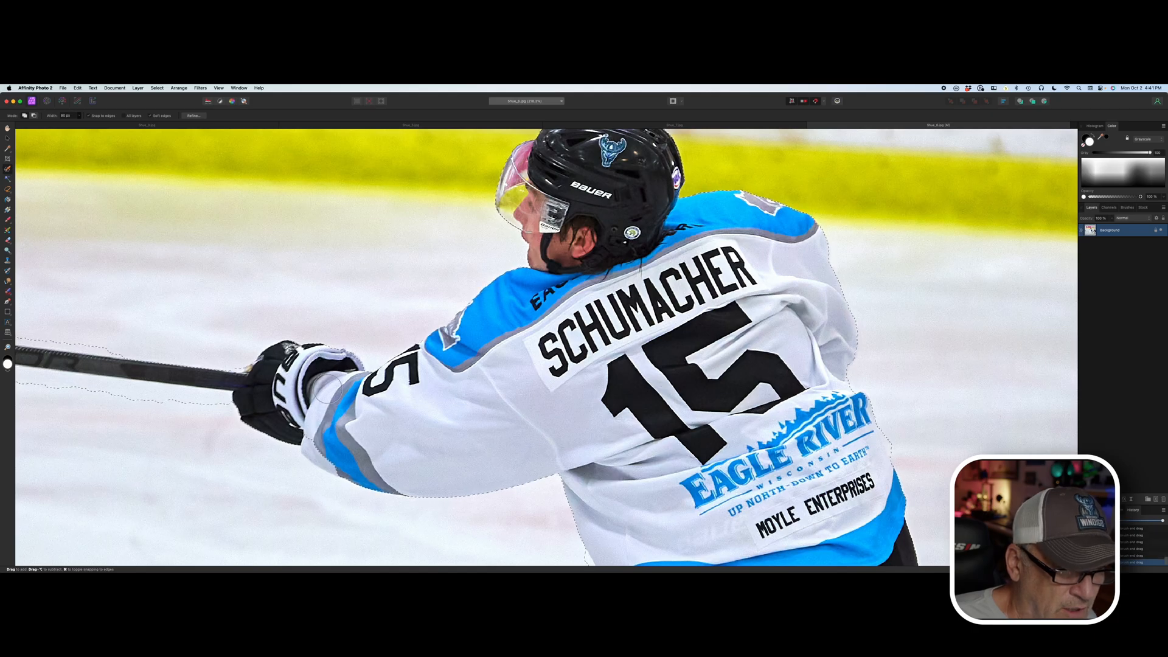
pyautogui.hscroll(-10, 272, 395)
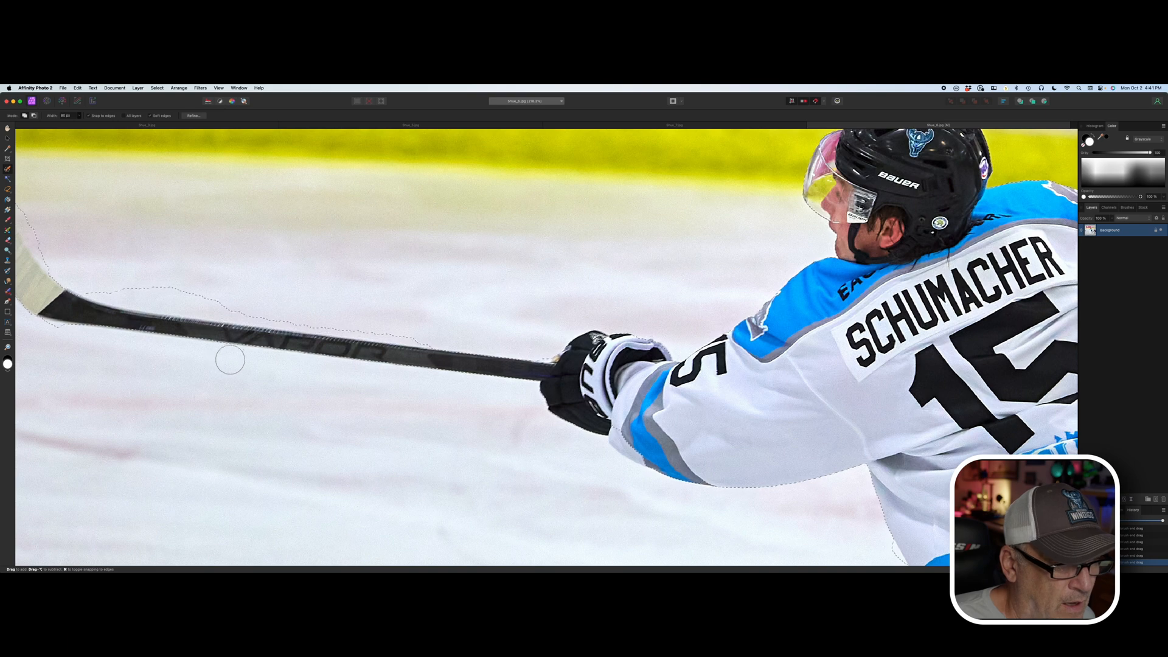
pyautogui.moveTo(437, 333)
pyautogui.mouseDown()
pyautogui.moveTo(253, 313)
pyautogui.moveTo(52, 268)
pyautogui.mouseUp()
# Trim the selection tightly around the stick blade and its heel, removing the surrounding ice.
pyautogui.hscroll(-6, 229, 268)
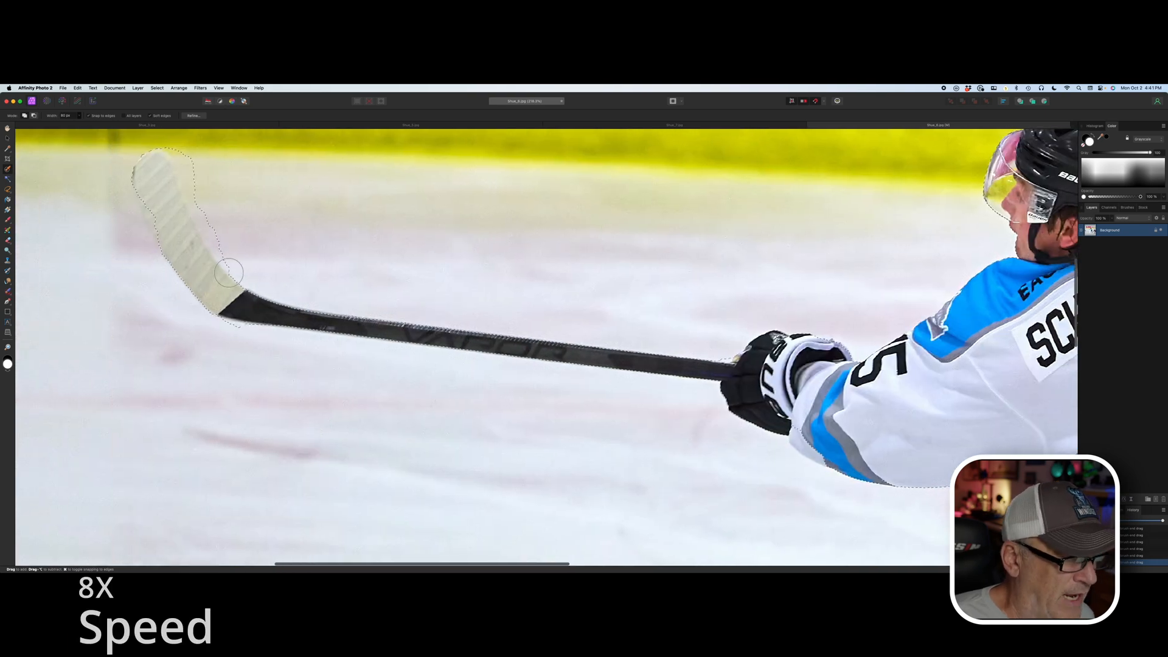
pyautogui.scroll(2, 241, 304)
pyautogui.moveTo(241, 356); pyautogui.dragTo(163, 225)
pyautogui.moveTo(226, 384); pyautogui.dragTo(245, 391)
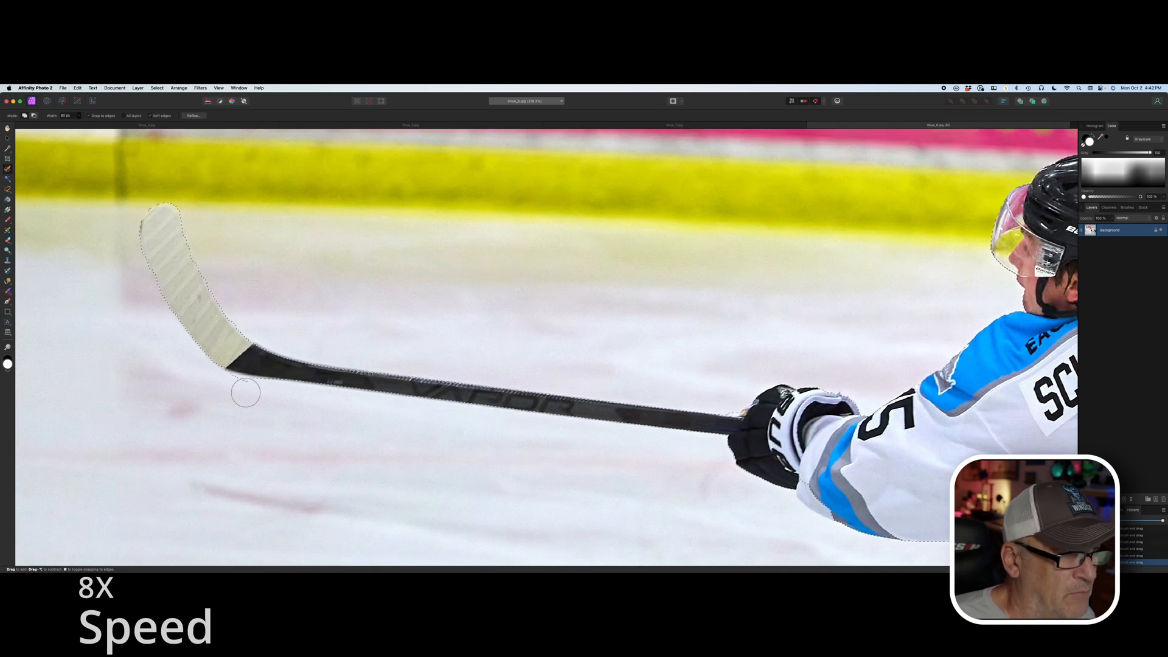
pyautogui.scroll(1, 228, 298)
pyautogui.scroll(-5, 456, 368)
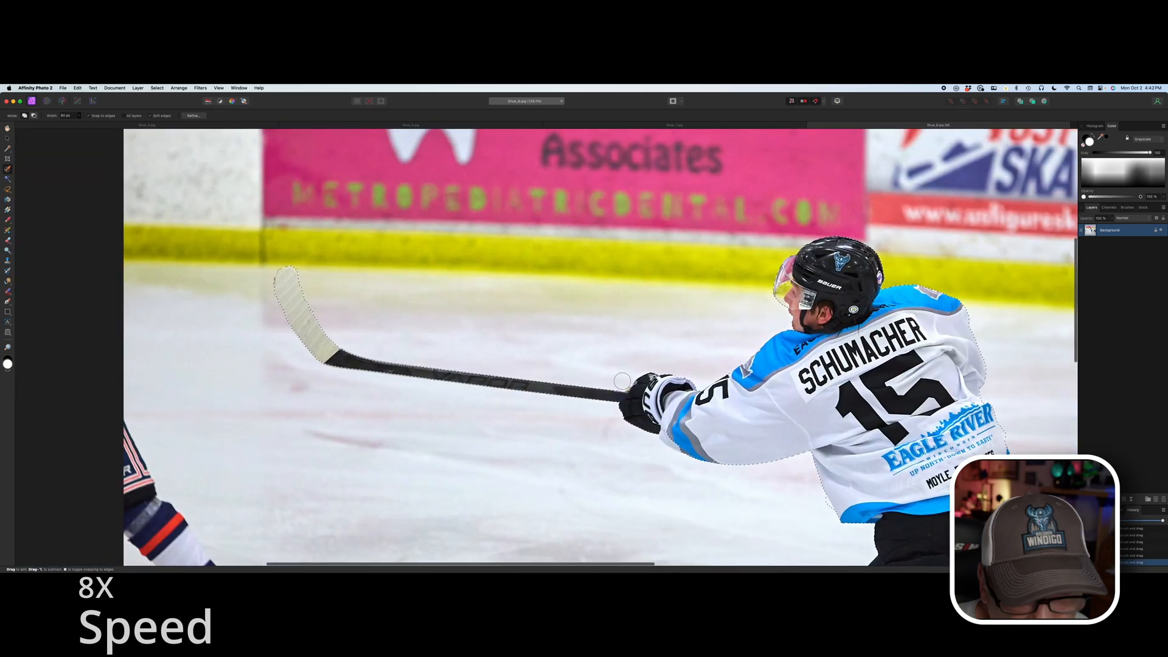
# Touch up the selection edge around the player's lower body.
pyautogui.hscroll(4, 690, 443)
pyautogui.scroll(-5, 695, 449)
pyautogui.hscroll(3, 694, 449)
pyautogui.scroll(5, 605, 533)
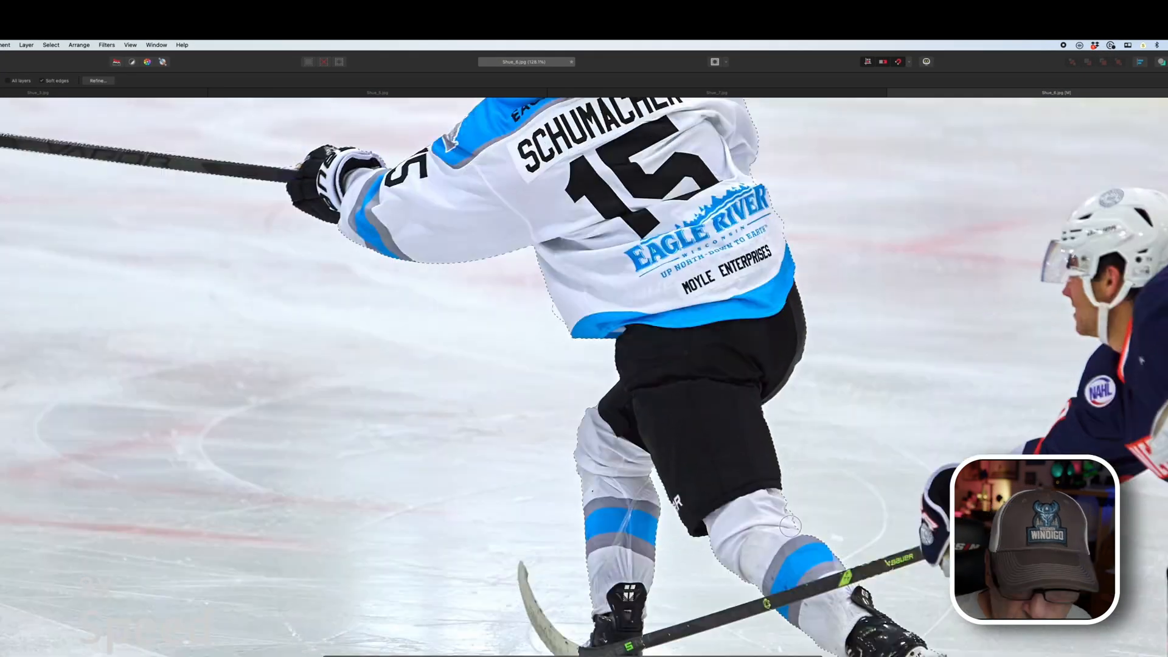
pyautogui.moveTo(511, 480); pyautogui.dragTo(520, 488)
# Refine the player selection and apply the result to mask out the background.
pyautogui.scroll(-6, 516, 548)
pyautogui.click(98, 80)
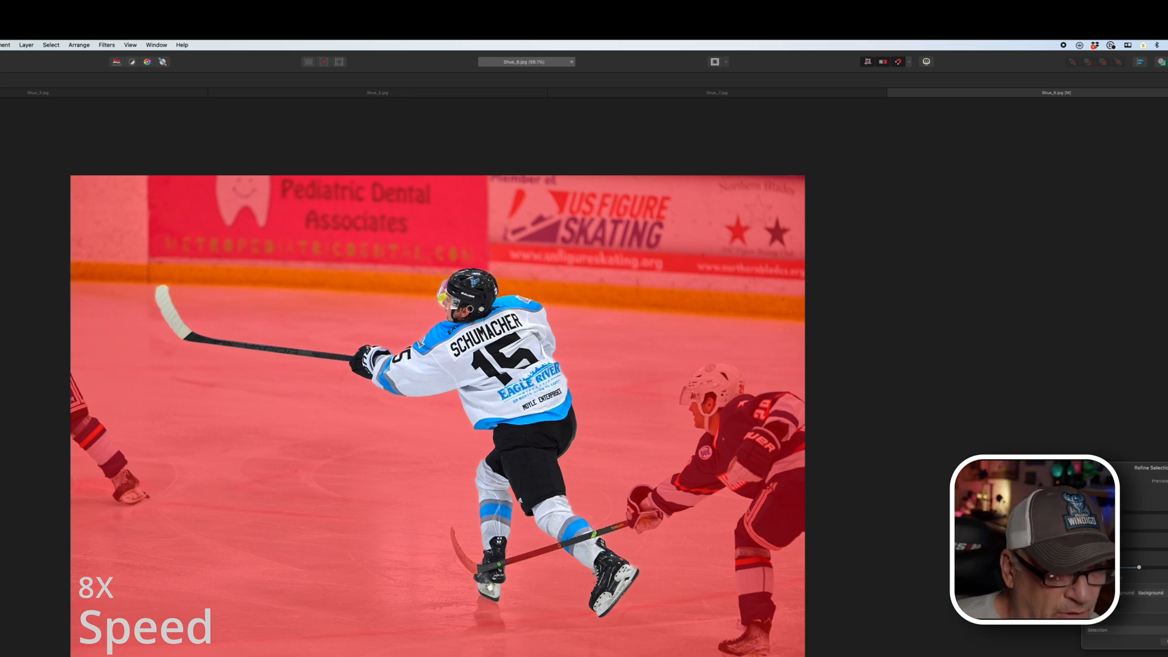
pyautogui.click(1167, 641)
# Enable an Outer Glow effect on the cut-out player and increase its radius.
pyautogui.click(931, 410)
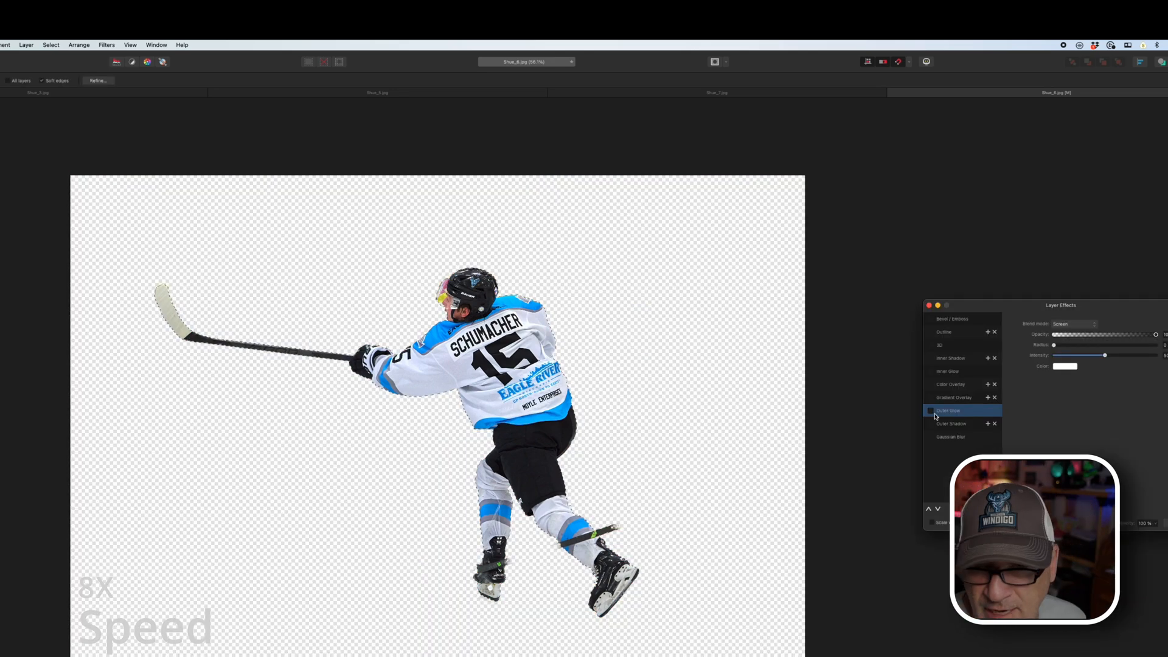
pyautogui.moveTo(1054, 345); pyautogui.dragTo(1091, 347)
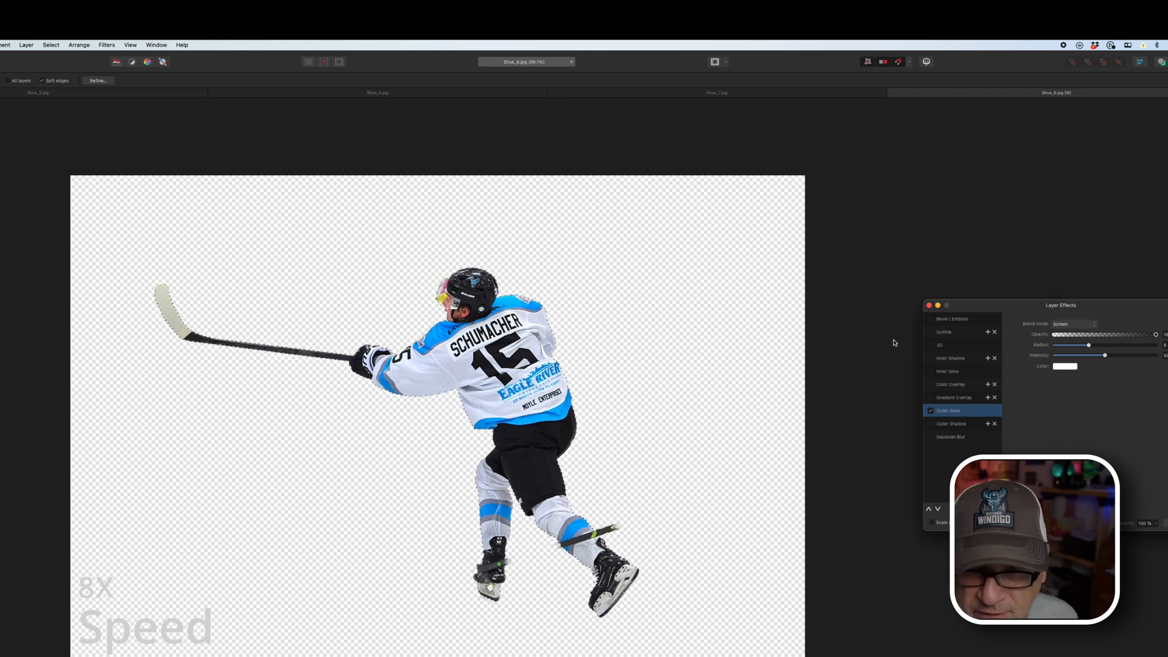
pyautogui.click(929, 306)
# Export the cut-out as a PNG using the Selection Area, appending _Transparent to the file name in the Player Rotoscoped folder.
pyautogui.click(0, 45)
pyautogui.click(6, 325)
pyautogui.click(723, 268)
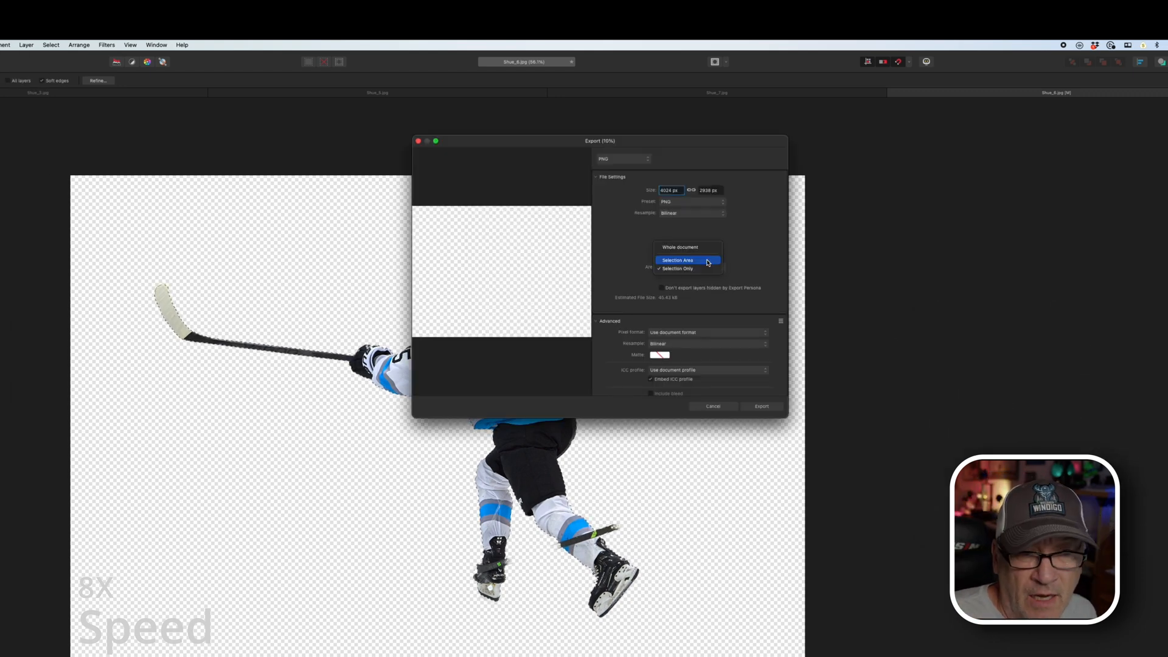
pyautogui.click(708, 260)
pyautogui.click(764, 407)
pyautogui.click(623, 271)
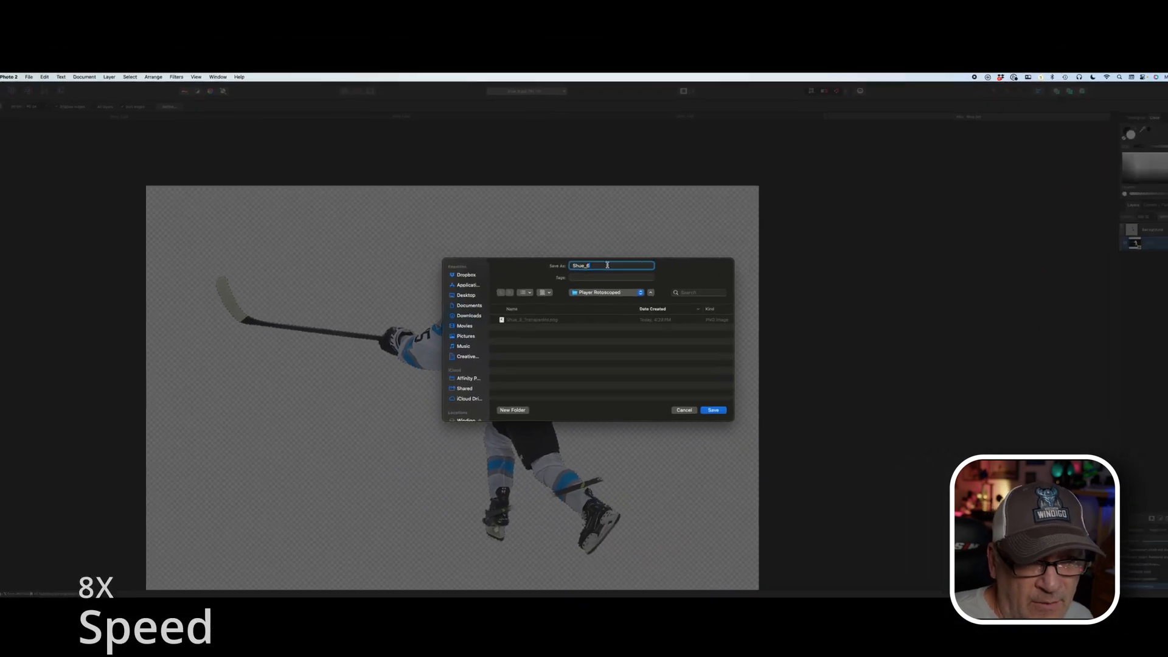
pyautogui.write('_Transparent')
pyautogui.click(701, 399)
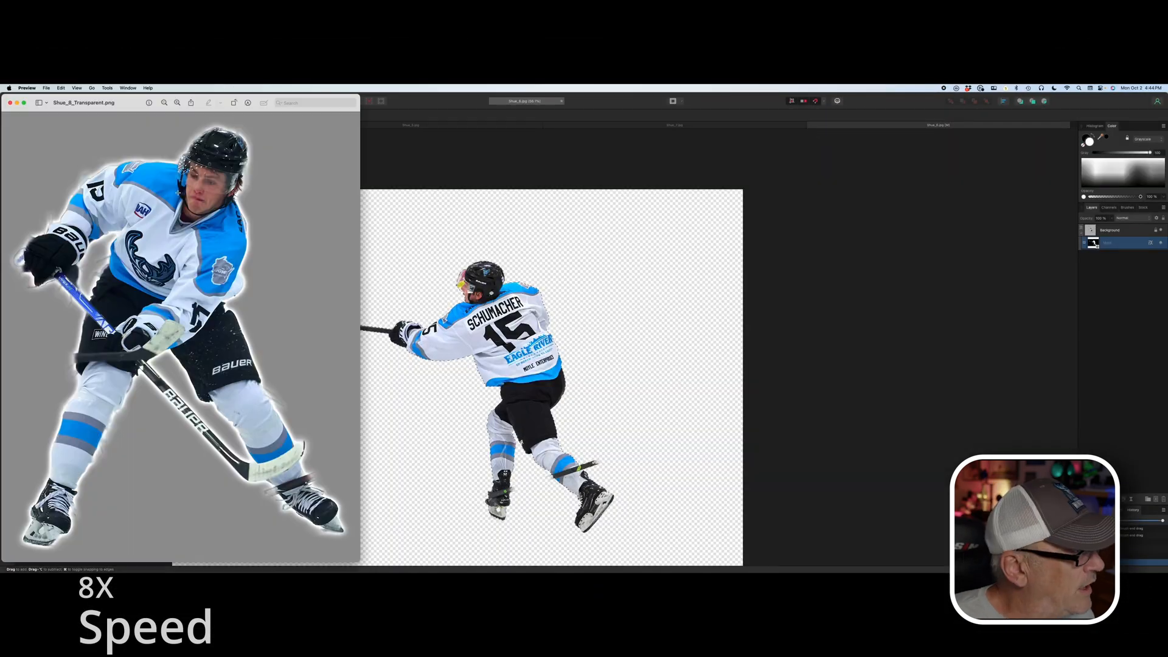
# Move the front-facing player's cut-out preview aside to review the exported images.
pyautogui.moveTo(67, 102); pyautogui.dragTo(399, 108)
pyautogui.click(341, 108)
pyautogui.scroll(-2, 527, 180)
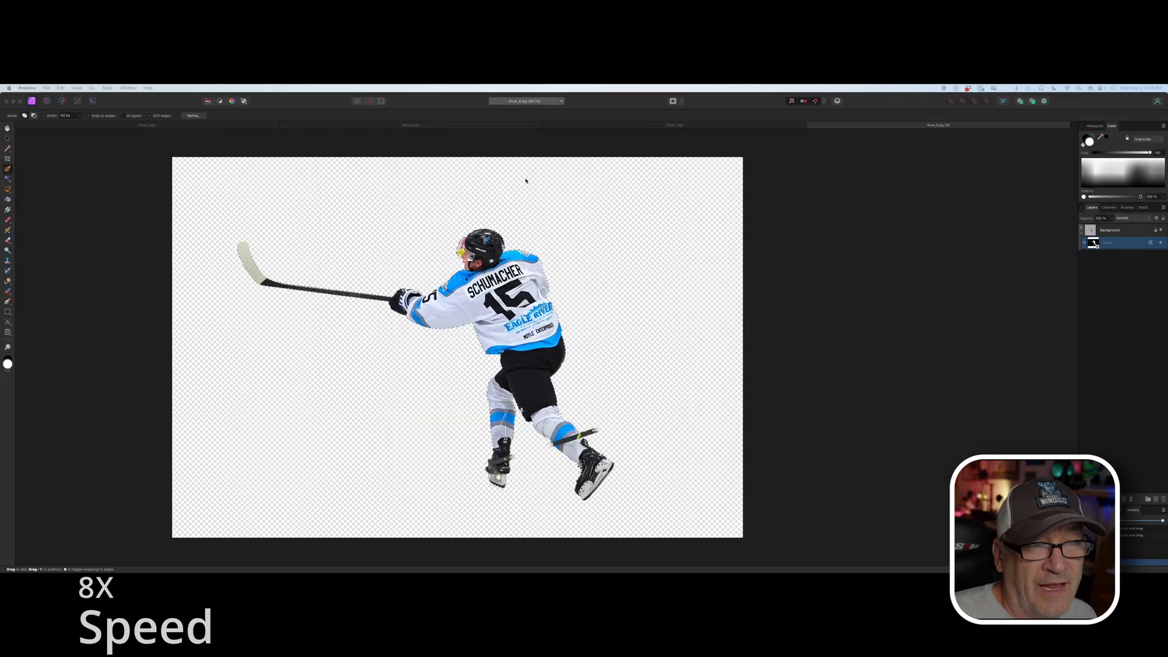
# Close the document of the player photo that has just been exported.
pyautogui.click(811, 126)
pyautogui.click(811, 125)
pyautogui.click(440, 127)
pyautogui.click(811, 125)
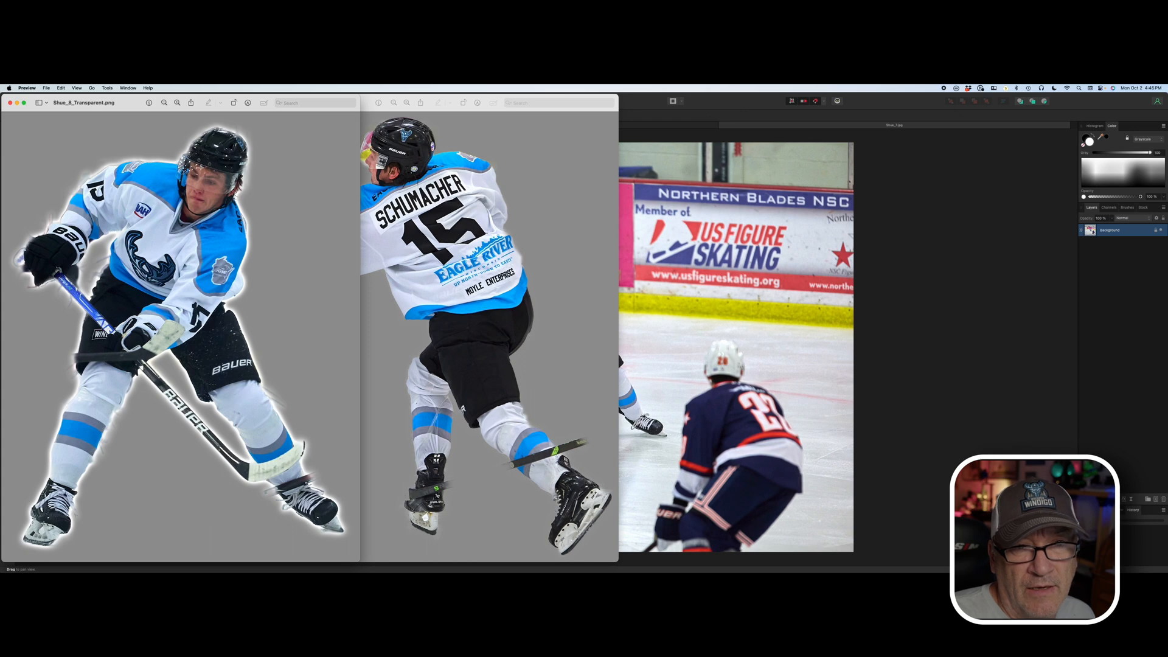
# Put away the exported cut-out previews and look through the player photos still open for editing.
pyautogui.click(10, 102)
pyautogui.click(10, 103)
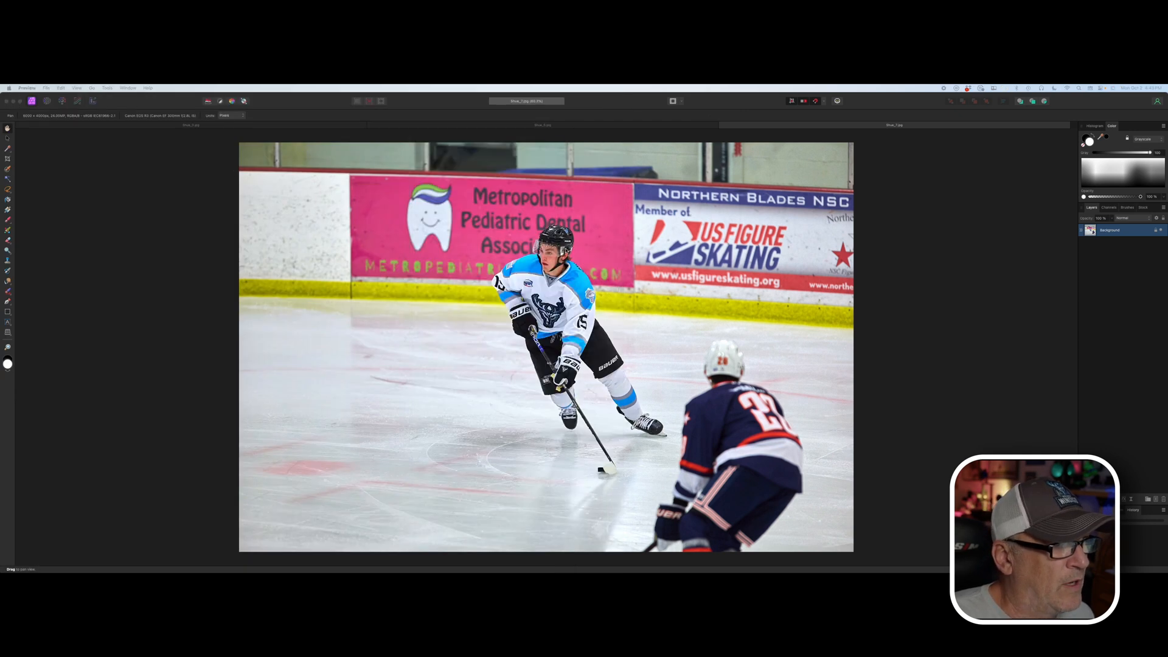
pyautogui.click(589, 125)
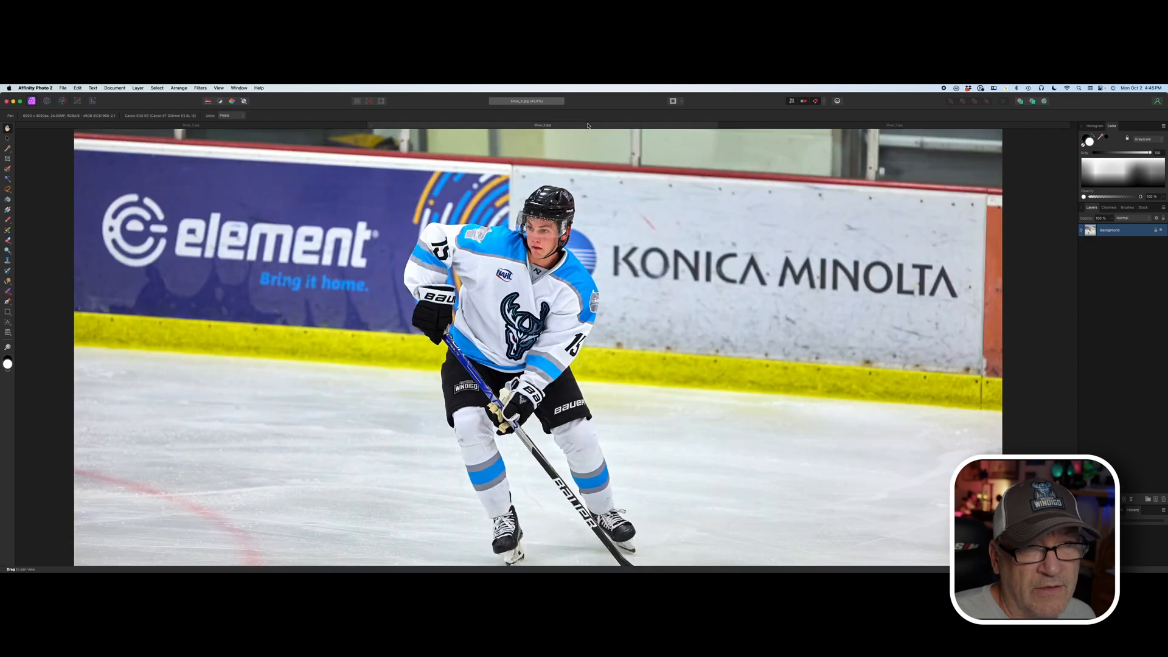
pyautogui.click(342, 127)
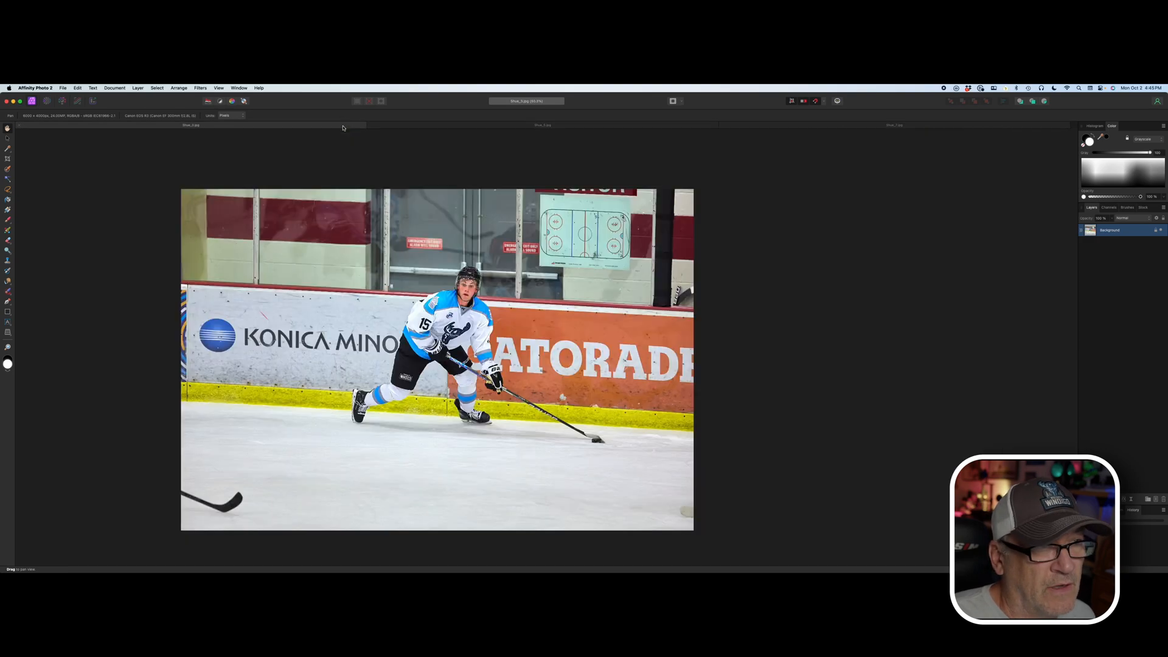
pyautogui.click(431, 127)
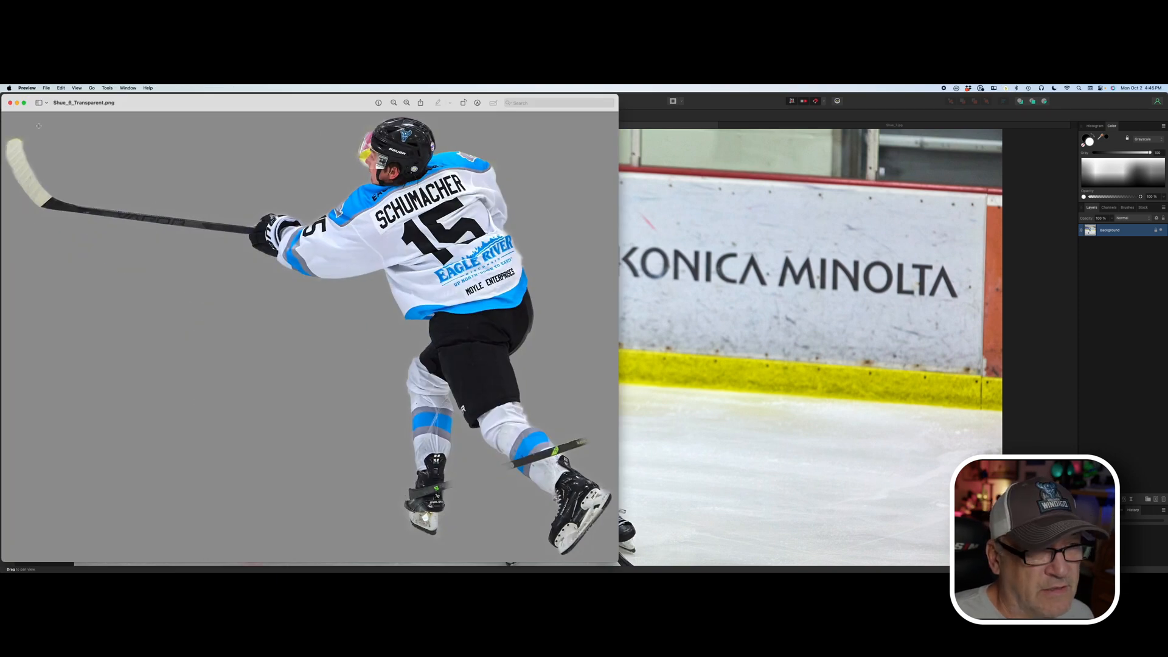
pyautogui.click(9, 104)
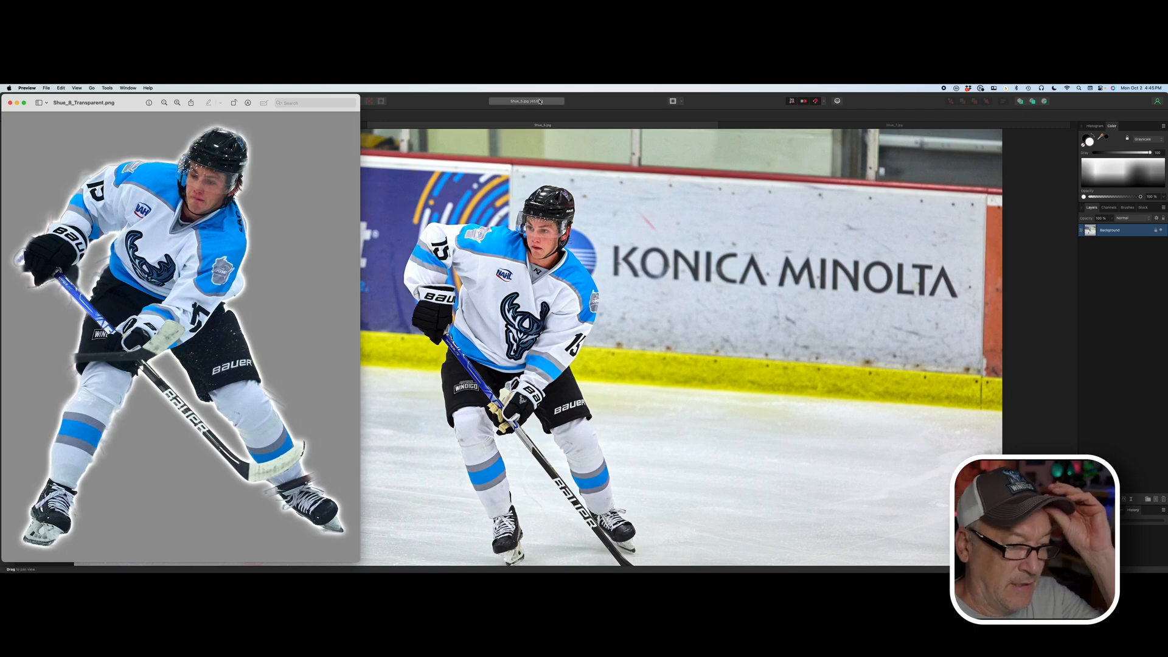
# Compare the open player photos and examine the low-stance player skating in front of the Gatorade board up close.
pyautogui.click(830, 126)
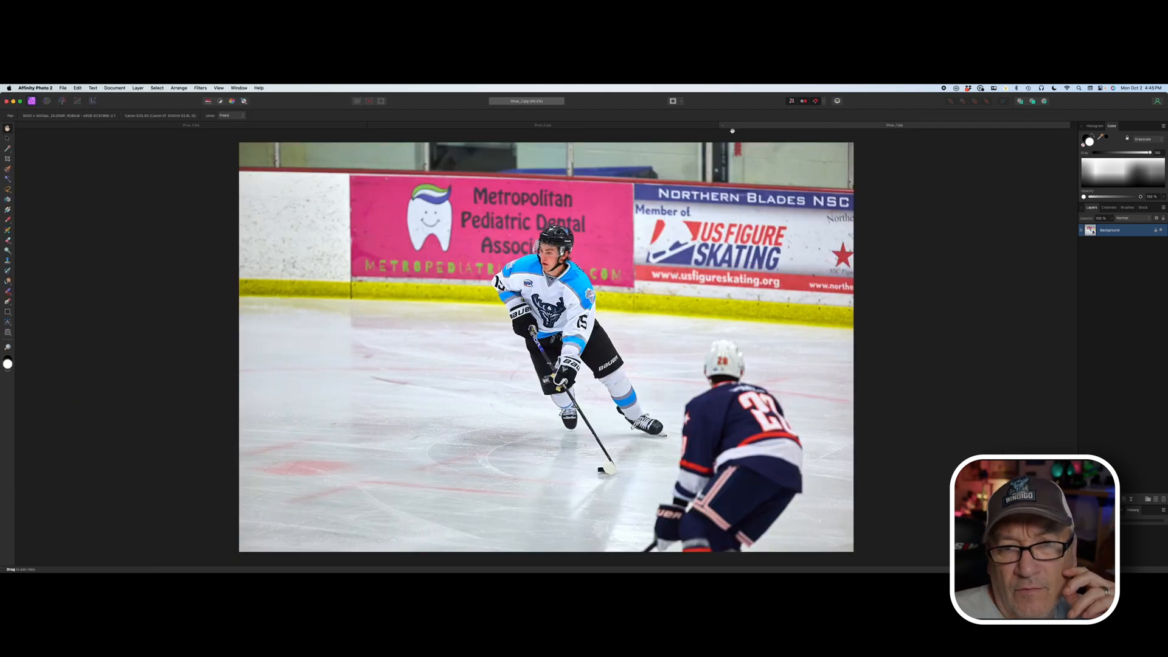
pyautogui.click(282, 126)
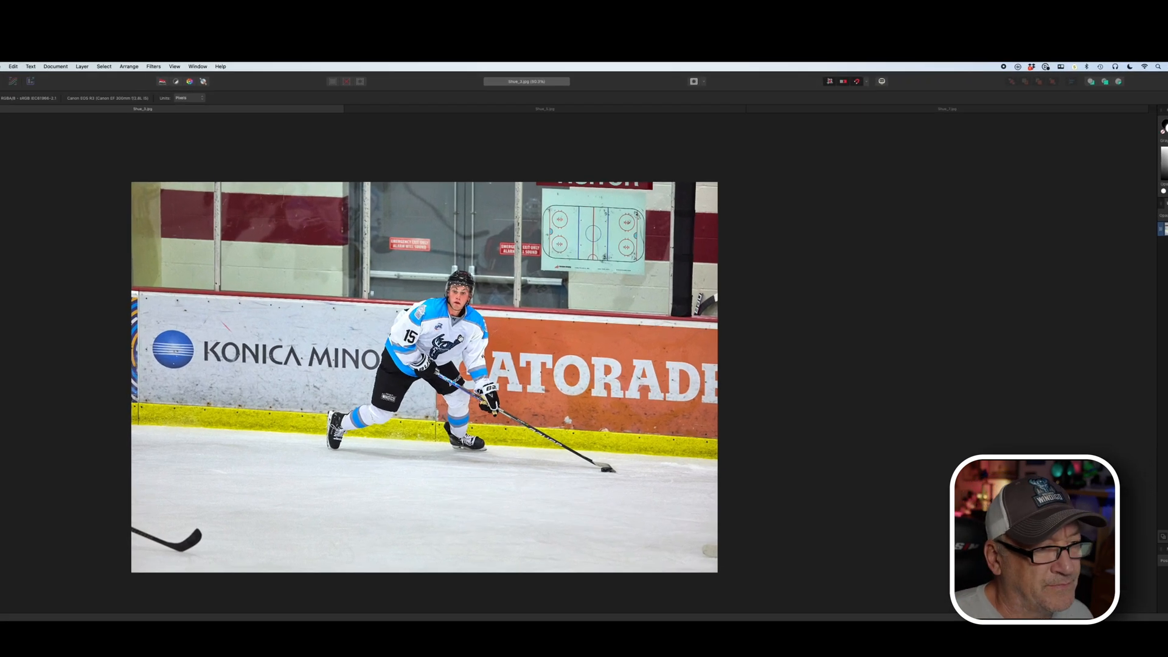
pyautogui.scroll(5, 469, 326)
pyautogui.scroll(1, 451, 347)
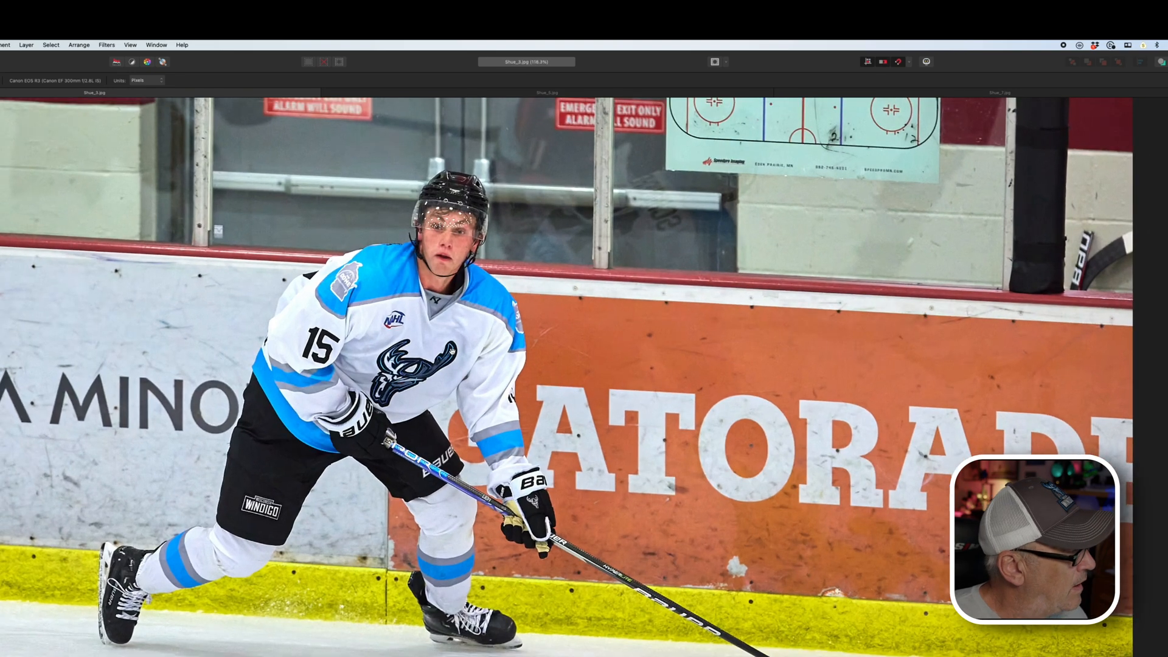
pyautogui.scroll(-1, 453, 351)
pyautogui.hscroll(-1, 452, 351)
pyautogui.scroll(1, 453, 351)
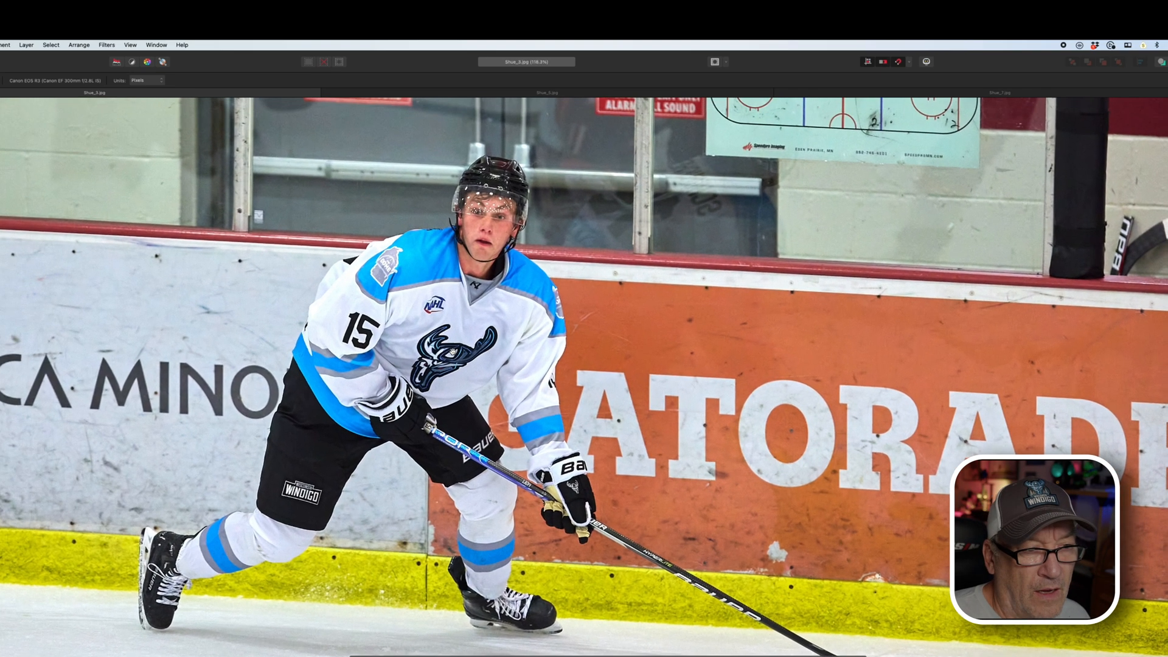
pyautogui.scroll(-4, 452, 351)
pyautogui.scroll(1, 460, 295)
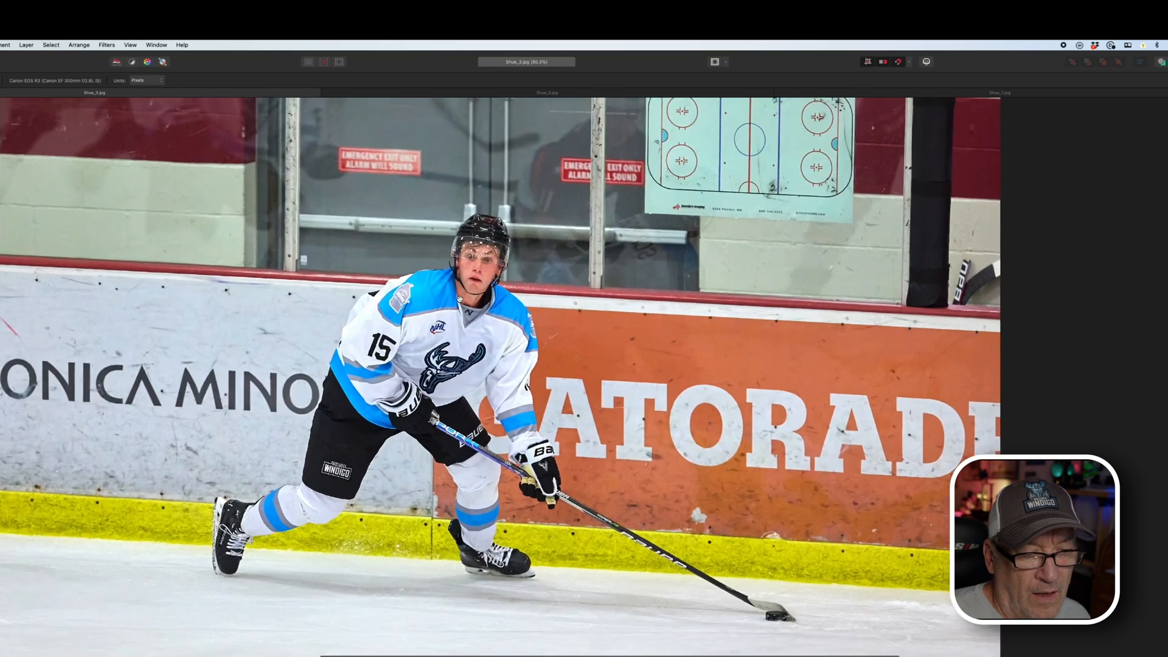
pyautogui.scroll(-1, 459, 299)
pyautogui.hscroll(-2, 460, 299)
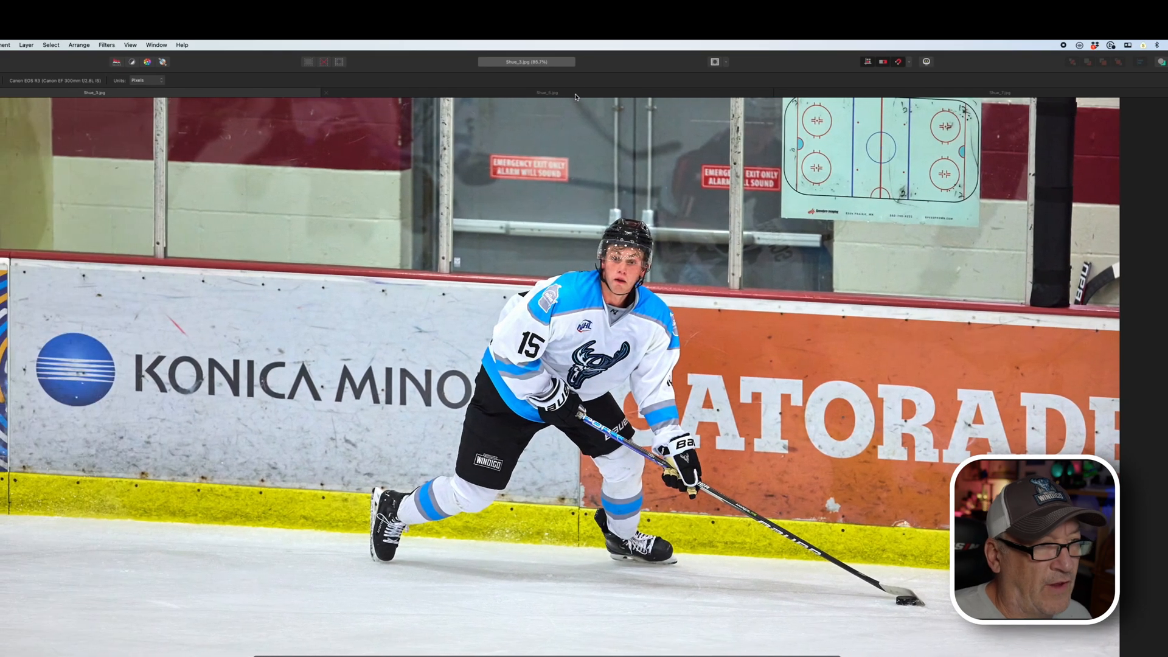
# Close the other two open player photos, keeping only the one with the Gatorade board.
pyautogui.click(575, 96)
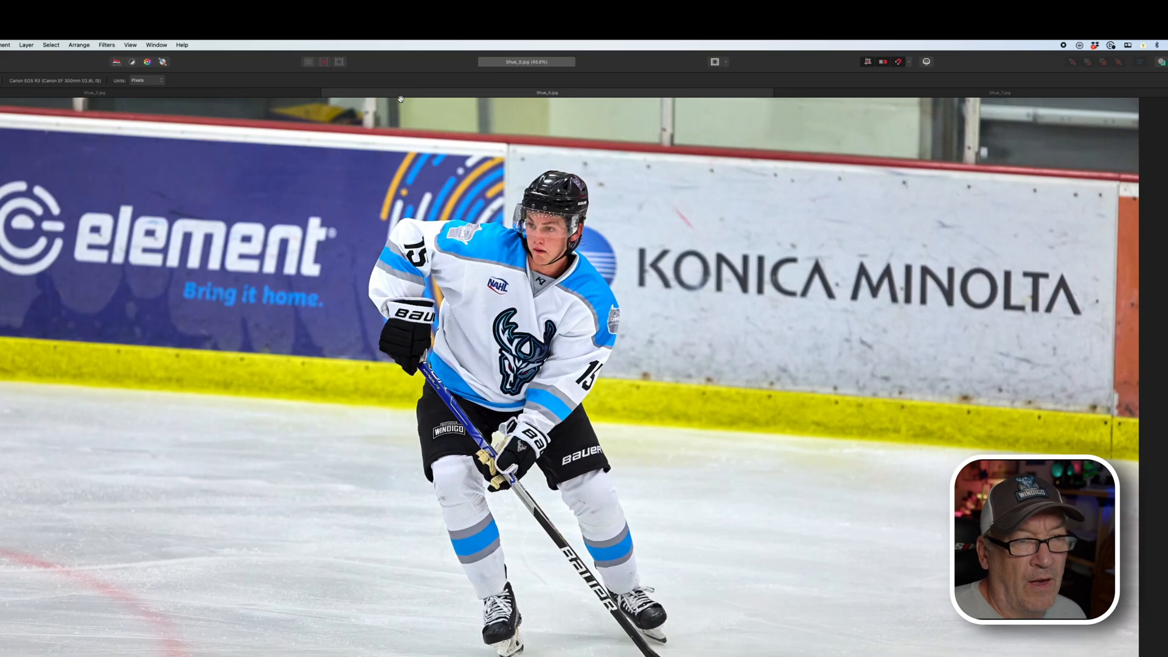
pyautogui.click(326, 94)
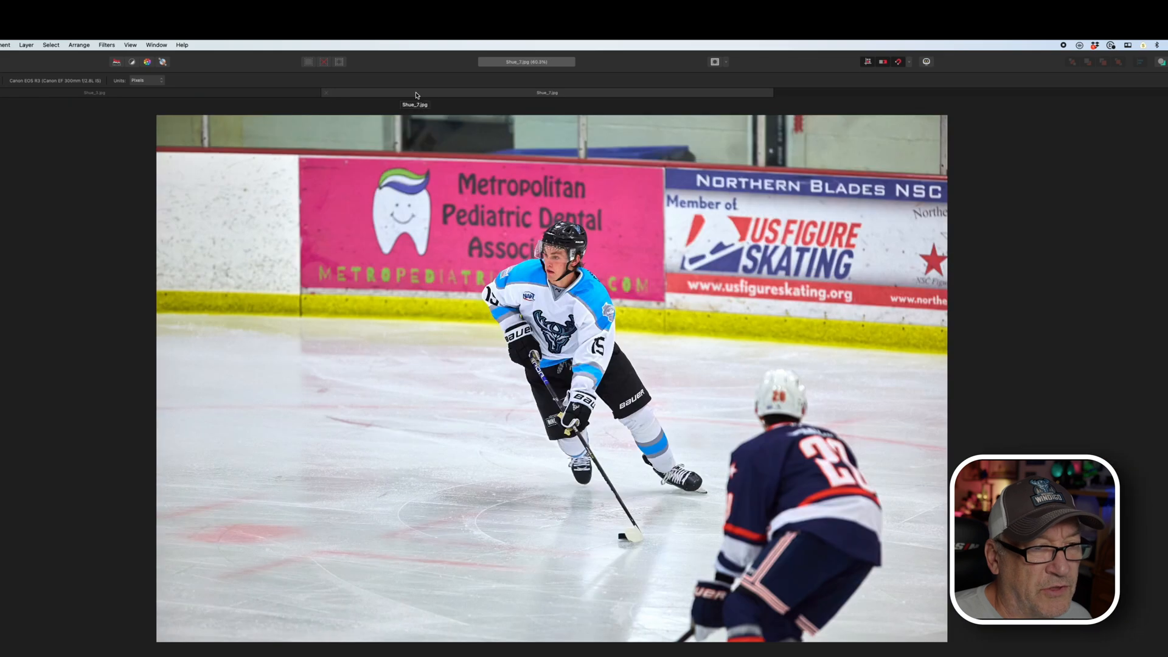
pyautogui.click(553, 95)
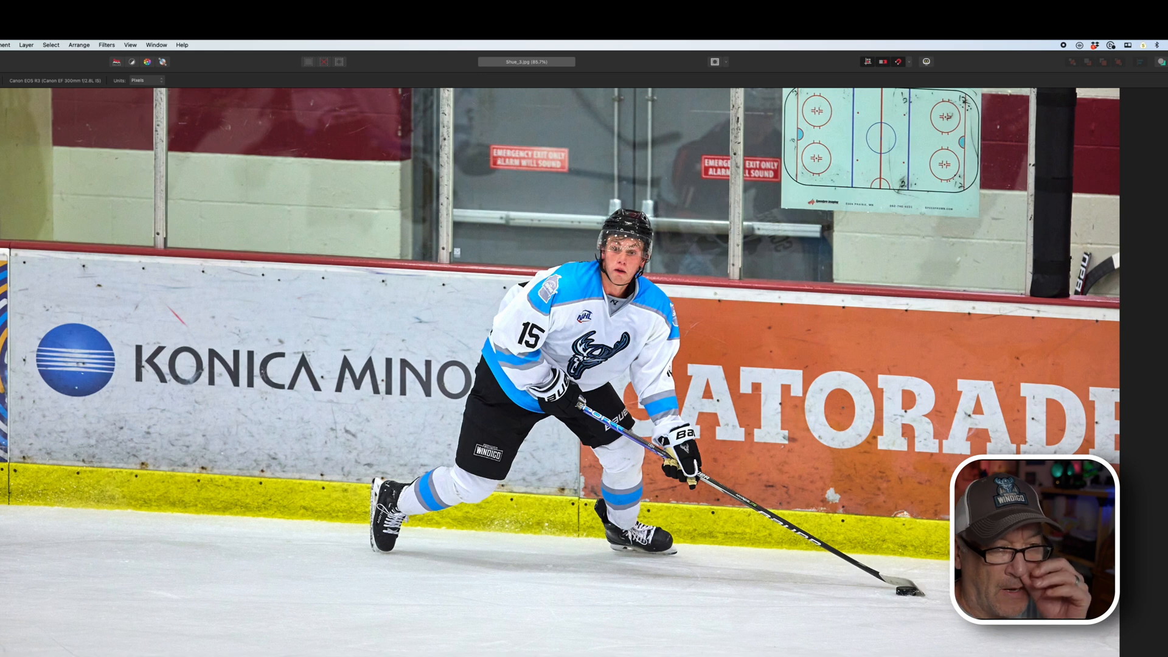
# Select the player and his stick with the Selection Brush, and subtract the board areas picked up beside the stick and arm.
pyautogui.press('w')
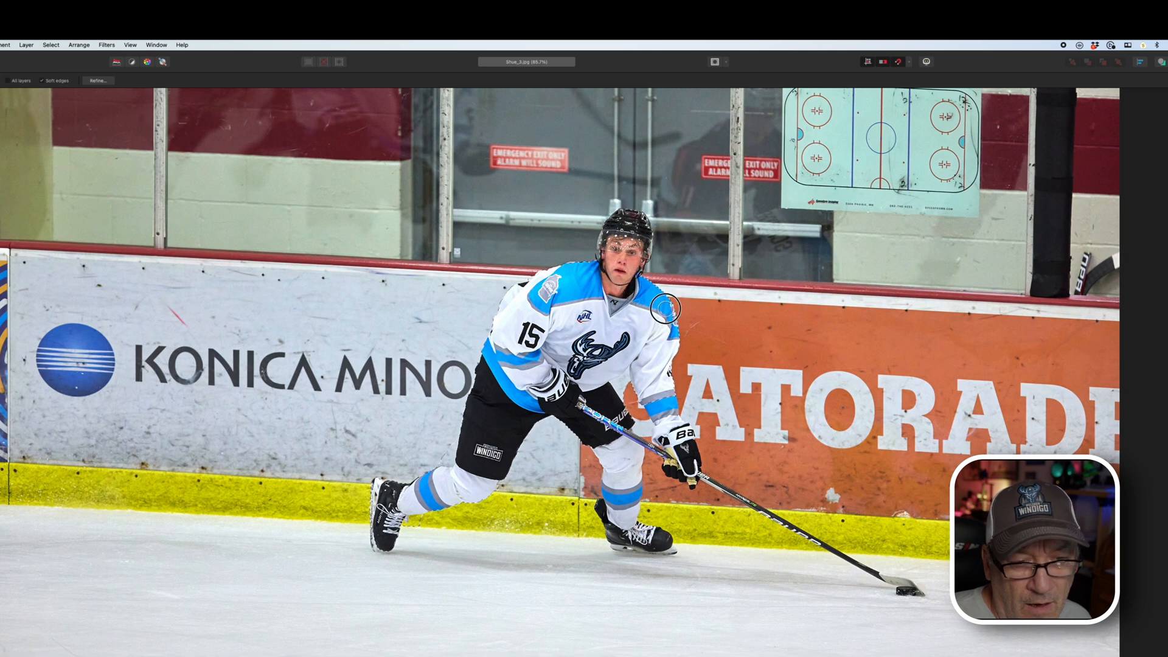
pyautogui.moveTo(656, 395)
pyautogui.mouseDown()
pyautogui.moveTo(686, 462)
pyautogui.moveTo(745, 506)
pyautogui.moveTo(910, 594)
pyautogui.mouseUp()
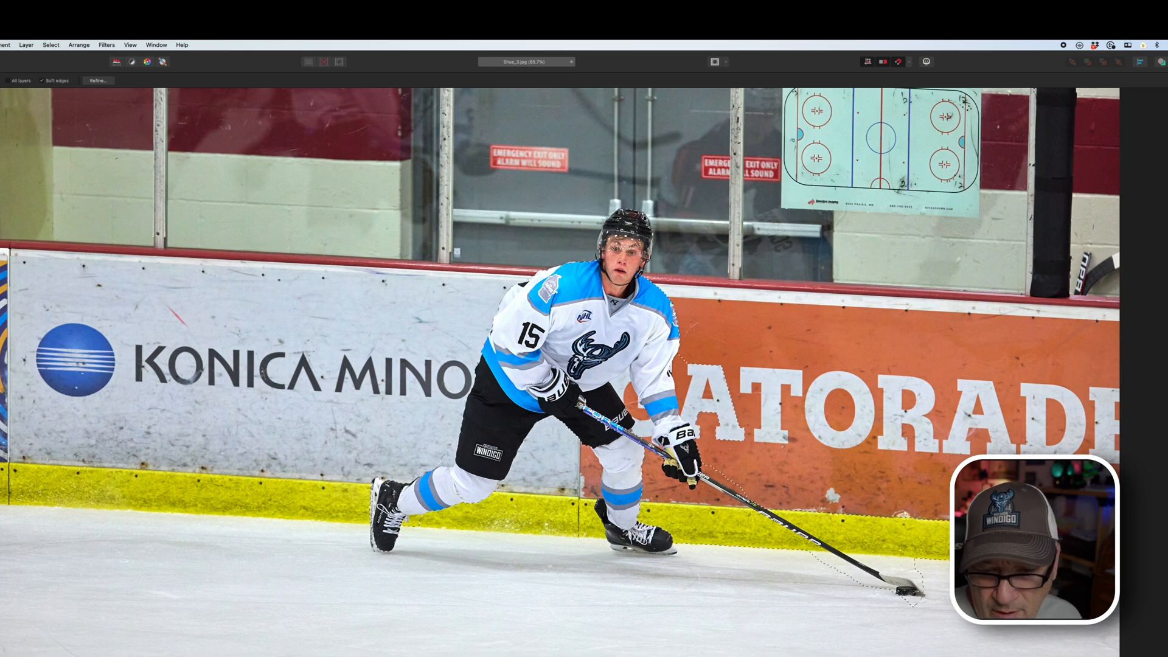
pyautogui.scroll(3, 978, 530)
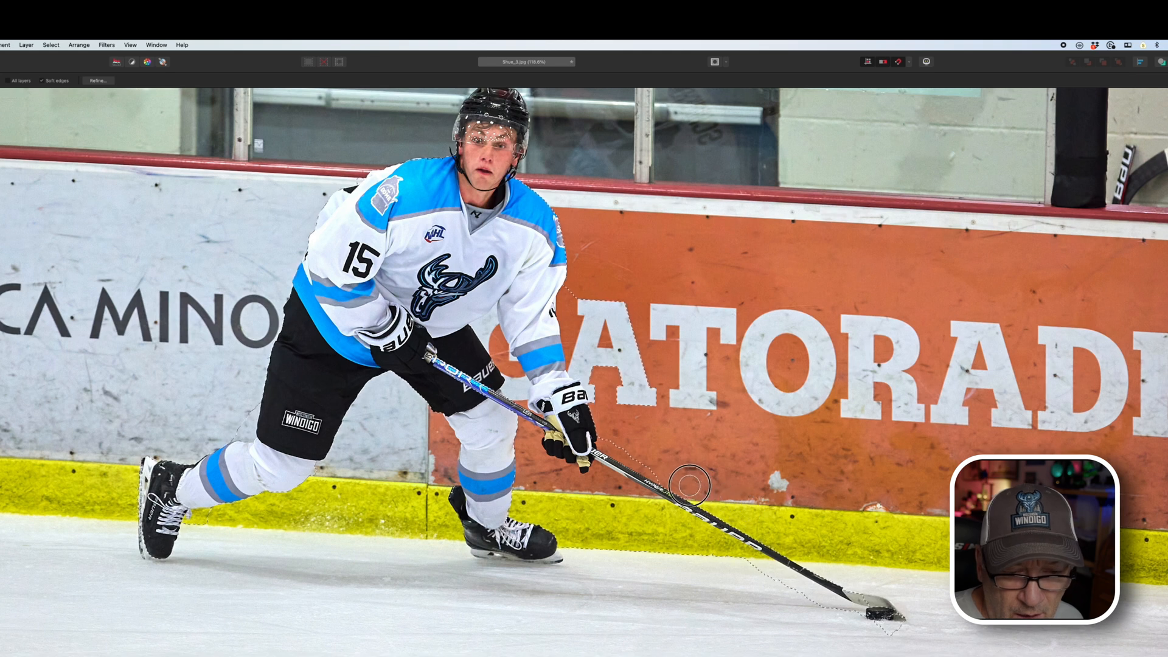
pyautogui.moveTo(653, 466); pyautogui.dragTo(608, 436)
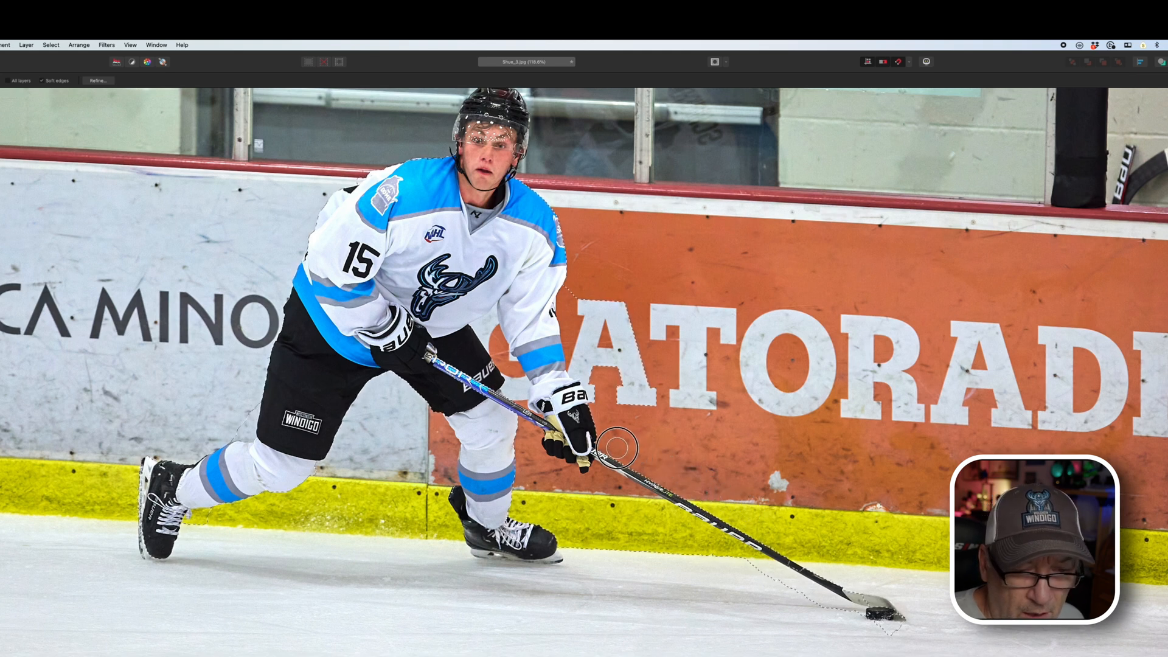
pyautogui.moveTo(656, 395); pyautogui.dragTo(623, 373)
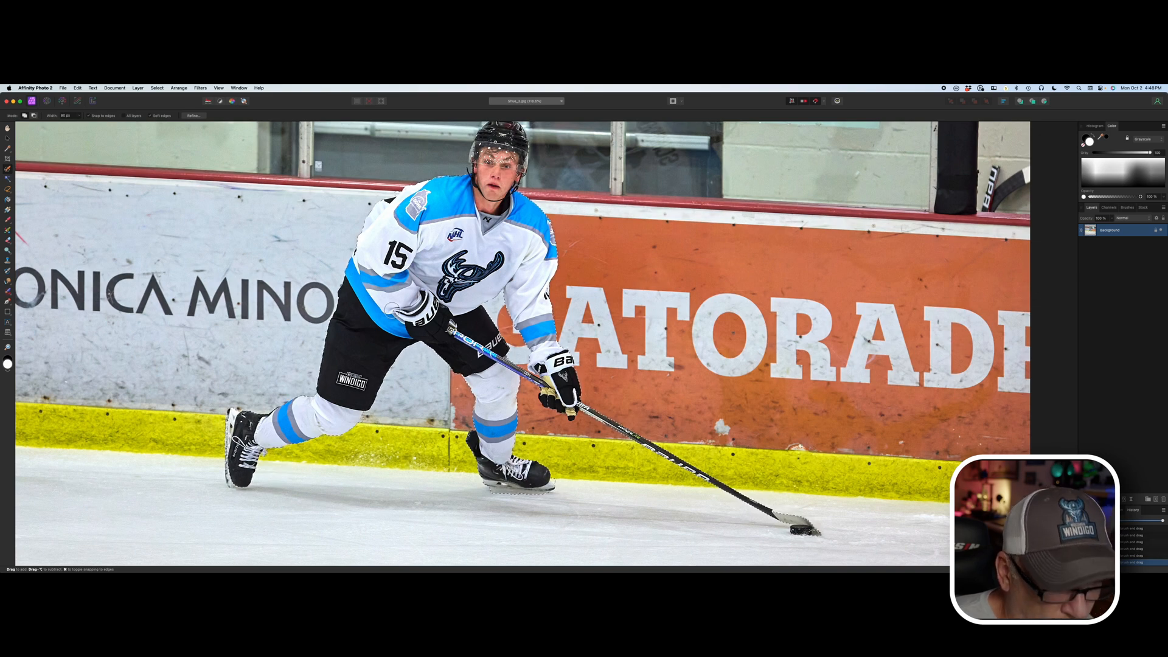
# Reduce the Selection Brush width and refine the selection edge around the loose chin strap, helmet and visor.
pyautogui.scroll(5, 457, 301)
pyautogui.scroll(2, 457, 300)
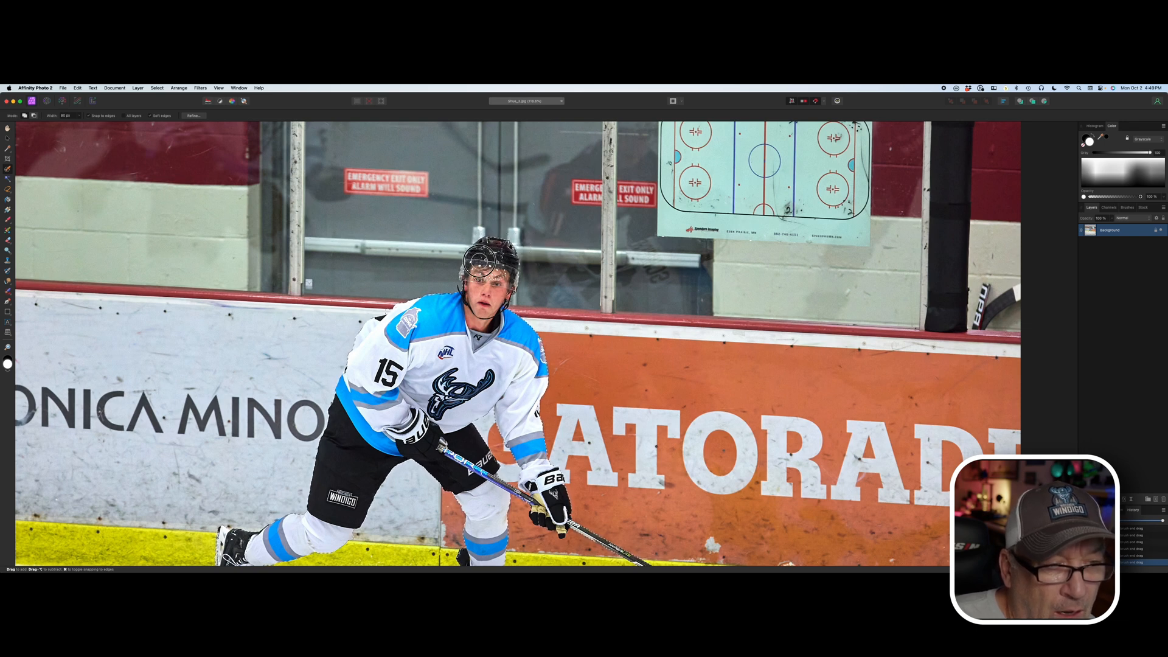
pyautogui.scroll(-5, 482, 348)
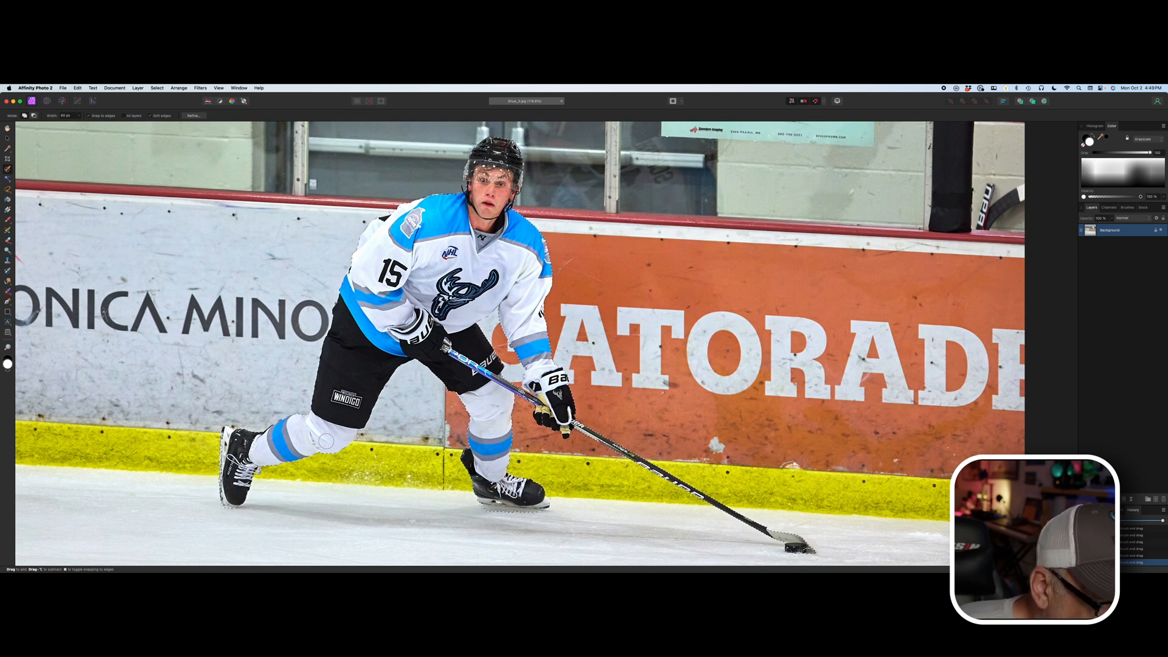
pyautogui.scroll(3, 358, 415)
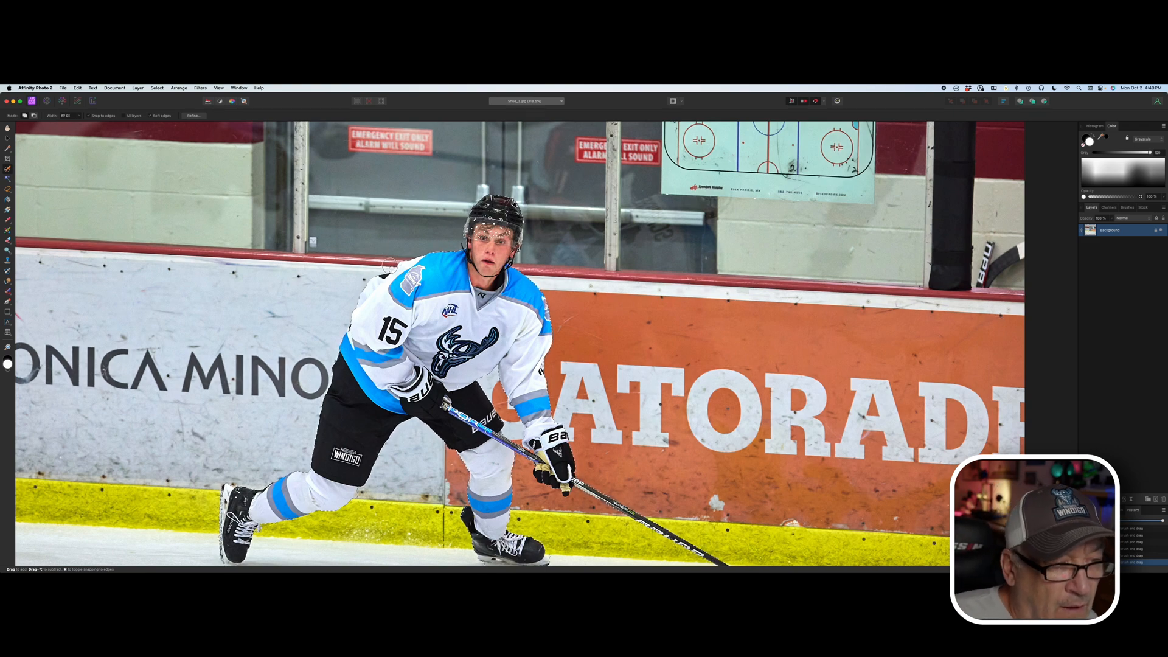
pyautogui.scroll(4, 389, 266)
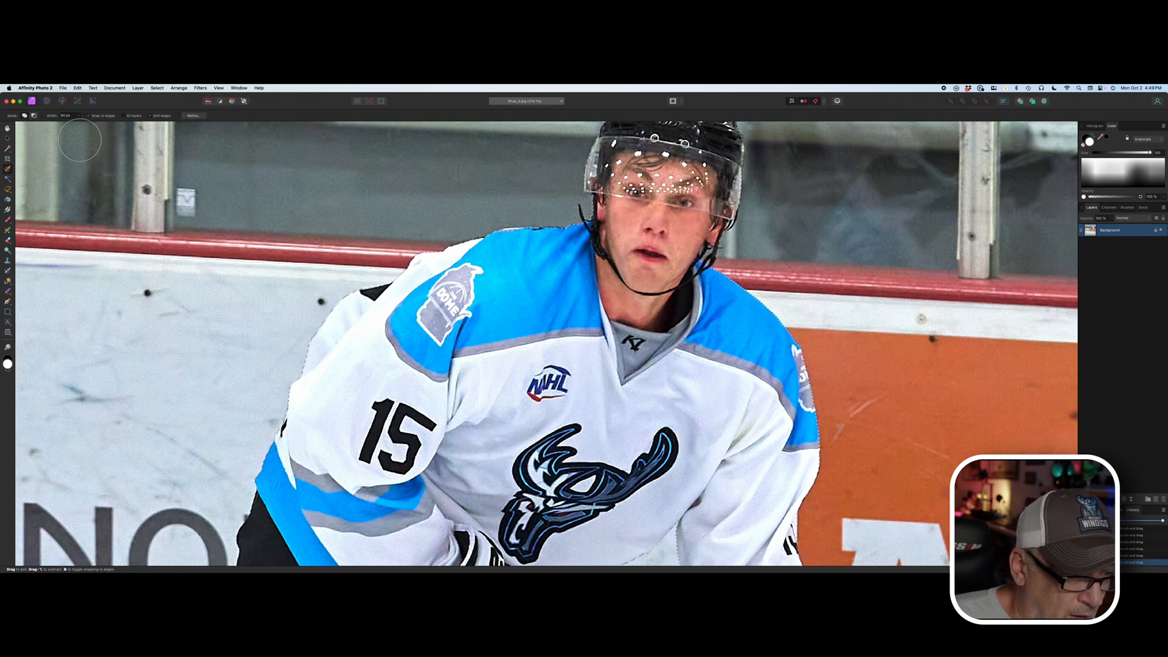
pyautogui.click(79, 116)
pyautogui.moveTo(75, 123); pyautogui.dragTo(69, 123)
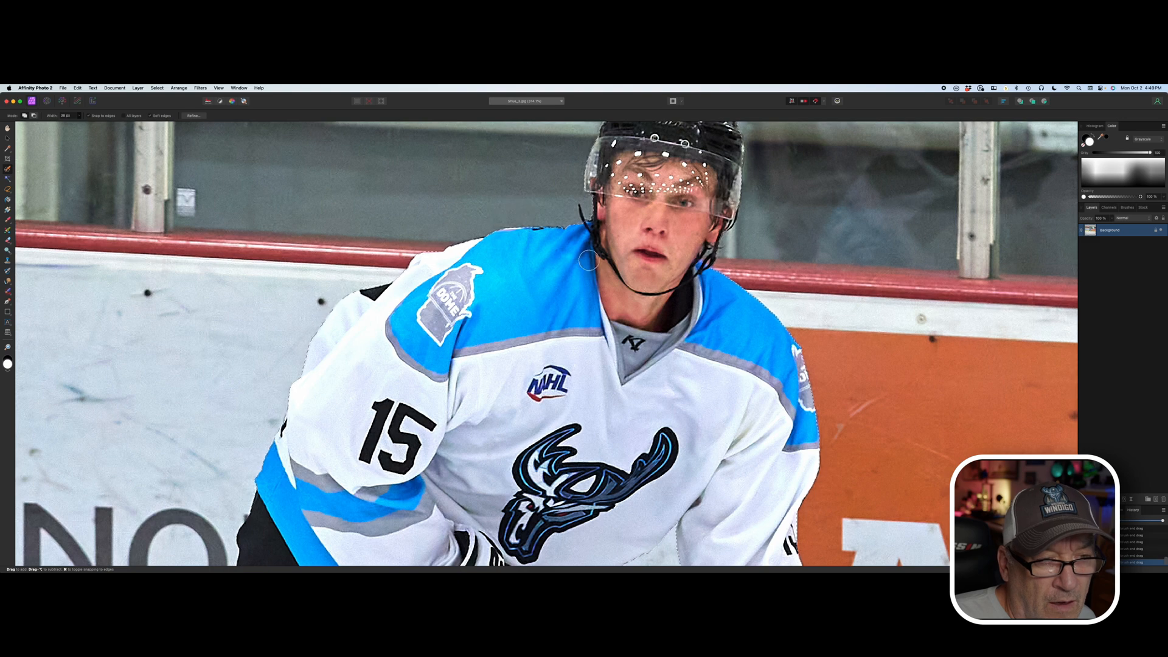
pyautogui.scroll(5, 588, 260)
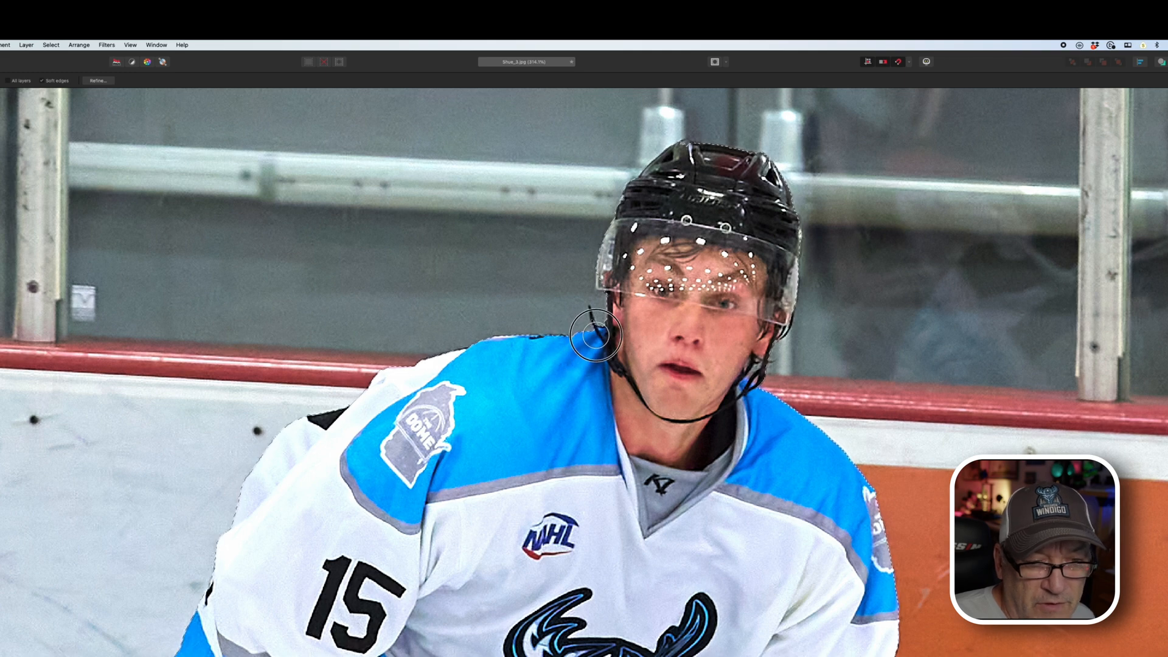
pyautogui.moveTo(596, 335); pyautogui.dragTo(581, 323)
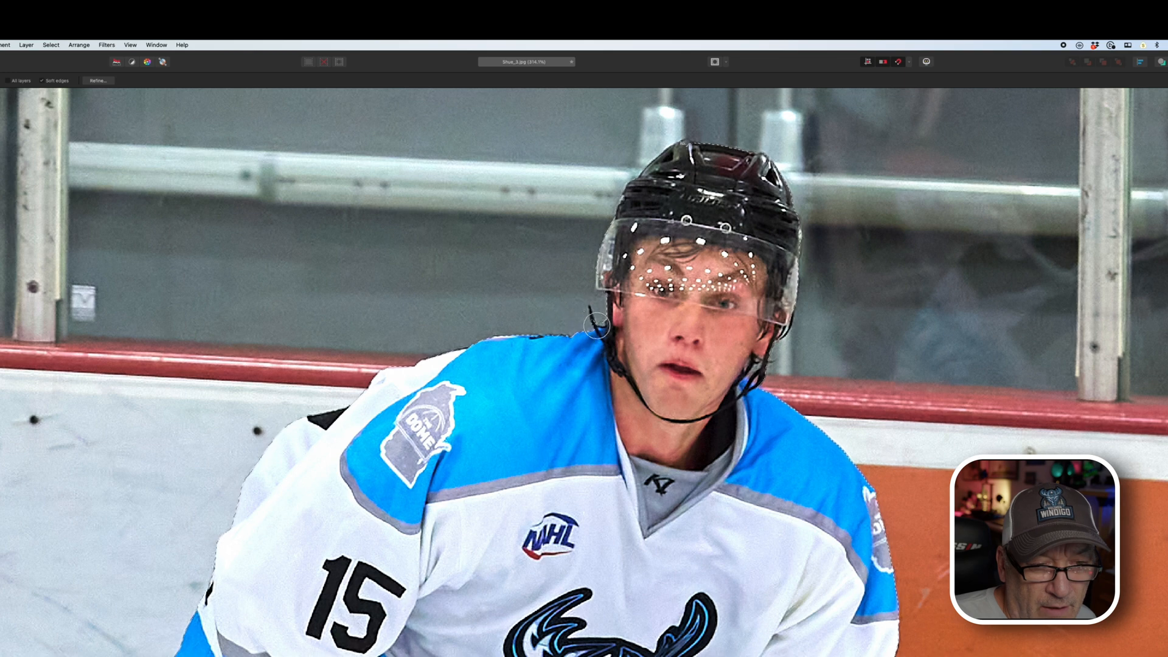
pyautogui.scroll(2, 597, 326)
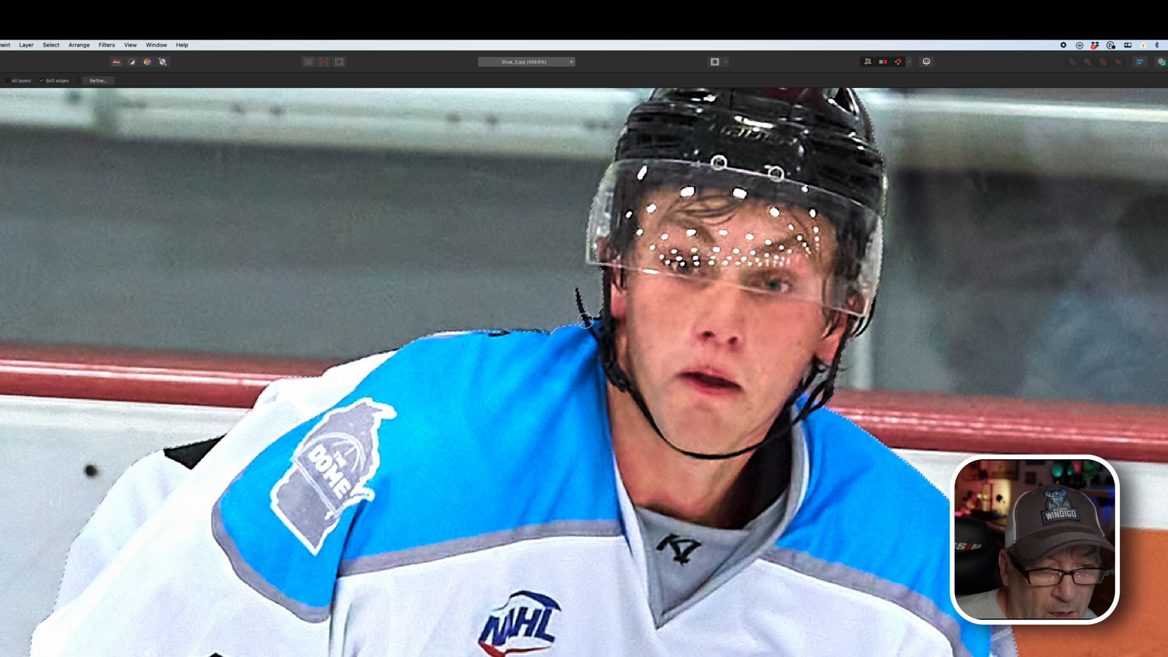
pyautogui.scroll(5, 846, 404)
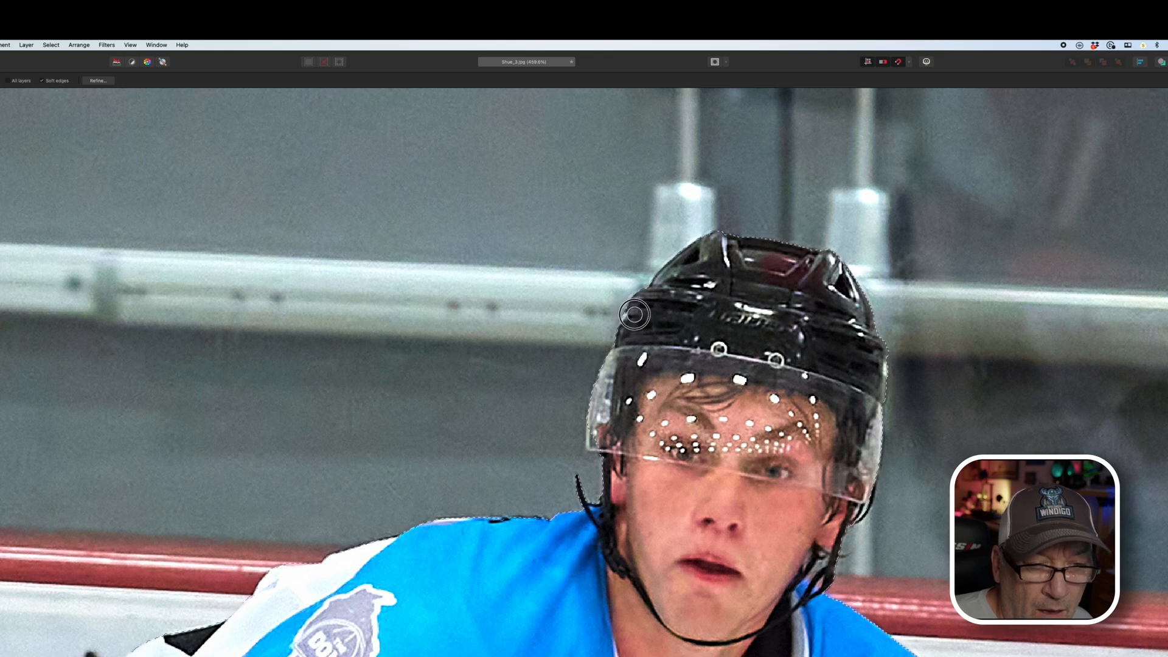
pyautogui.scroll(-2, 677, 431)
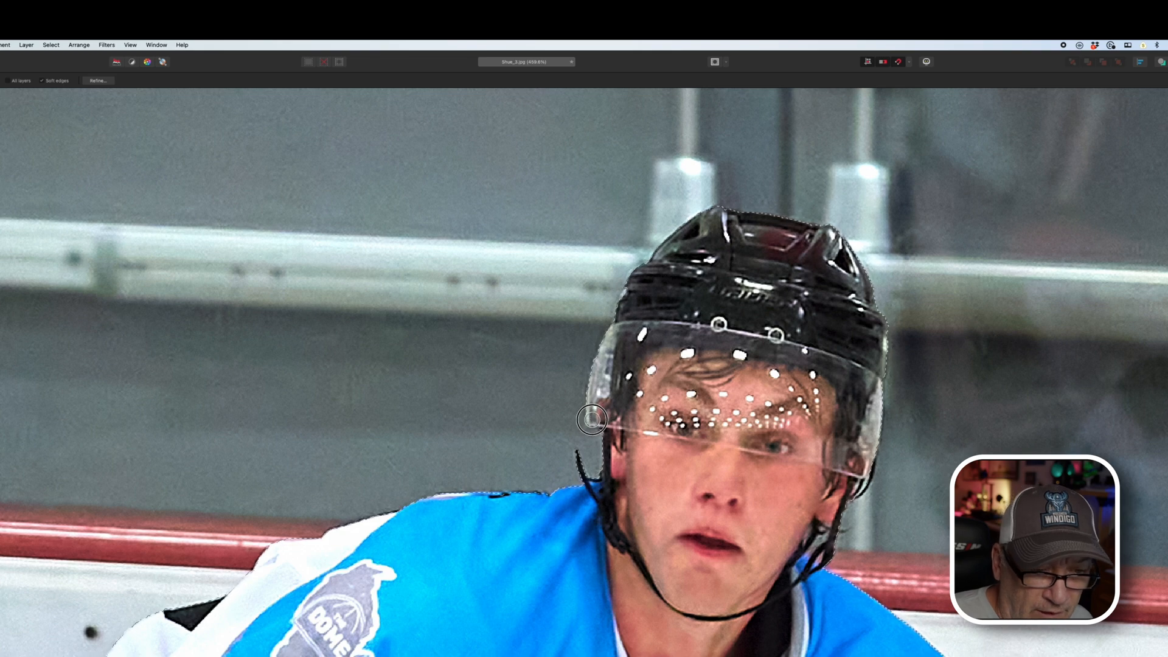
# Check and refine the selection edge down the jersey, sleeve and the glove holding the stick.
pyautogui.scroll(-10, 756, 502)
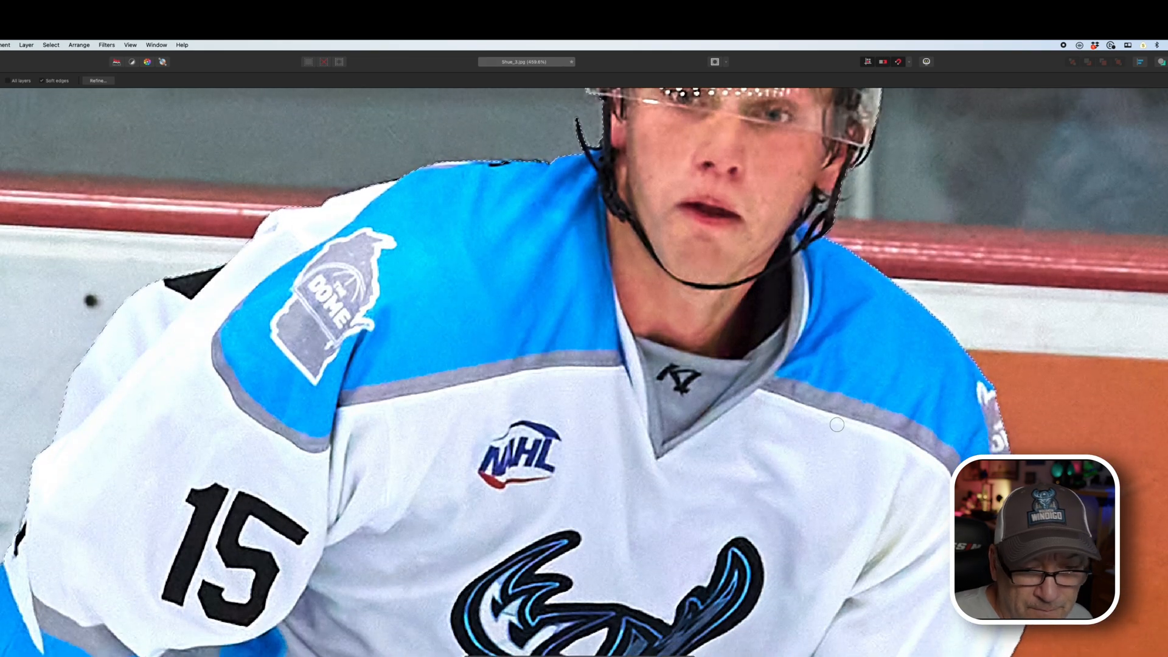
pyautogui.scroll(-5, 841, 413)
pyautogui.scroll(-4, 840, 414)
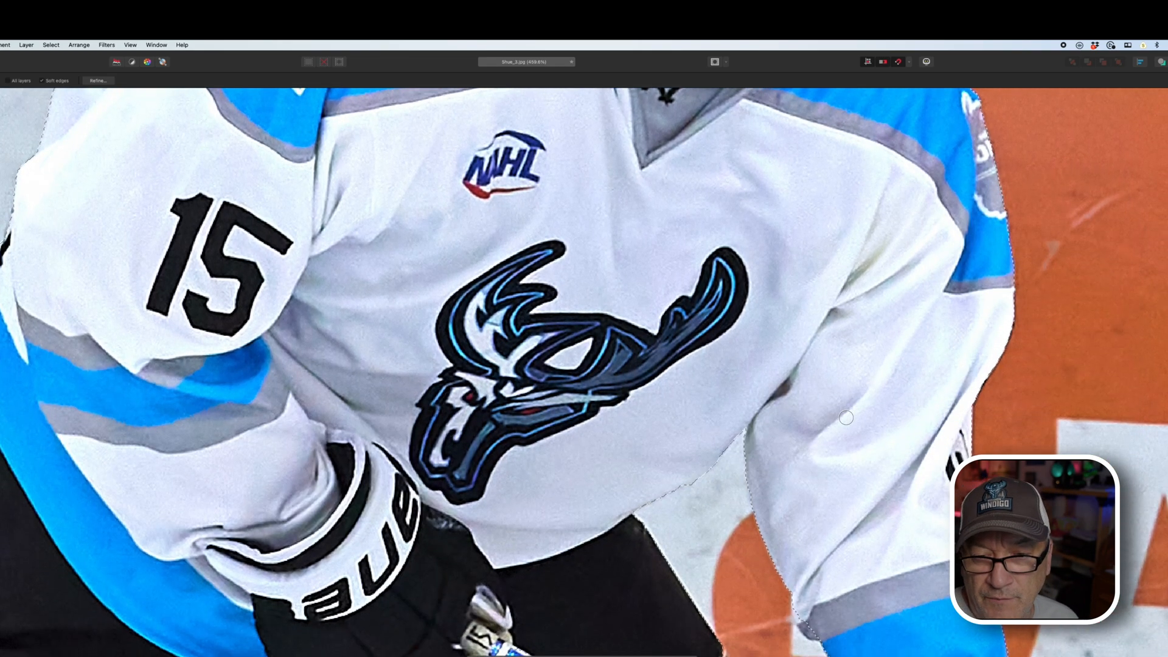
pyautogui.scroll(-3, 846, 417)
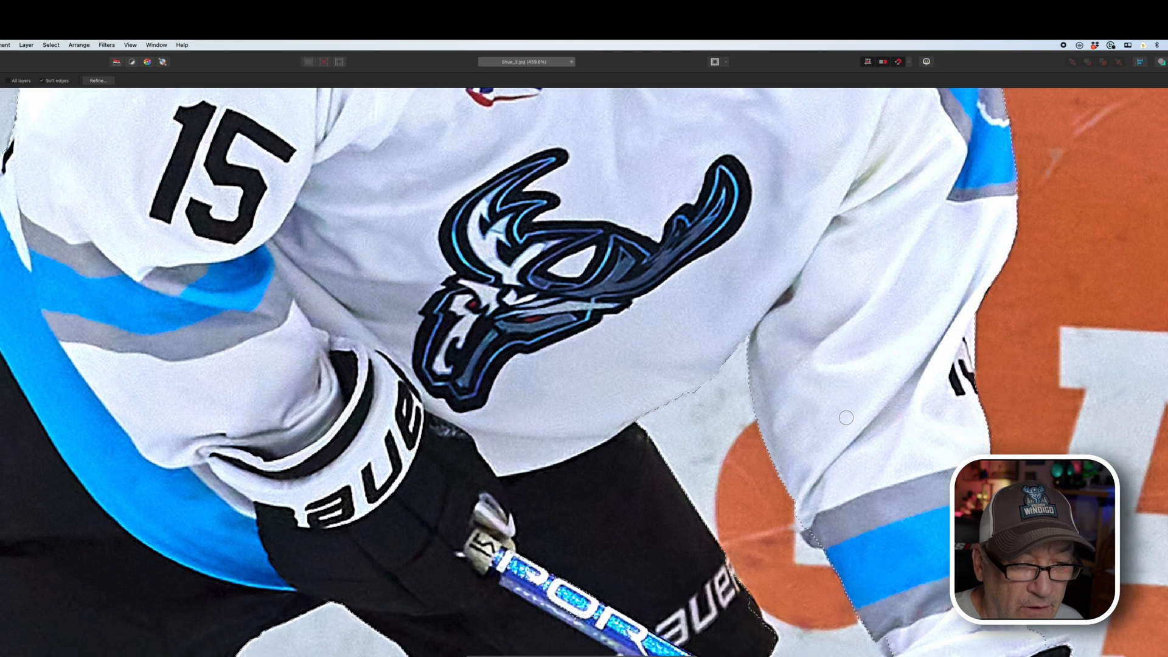
pyautogui.hscroll(12, 669, 426)
pyautogui.scroll(-8, 560, 434)
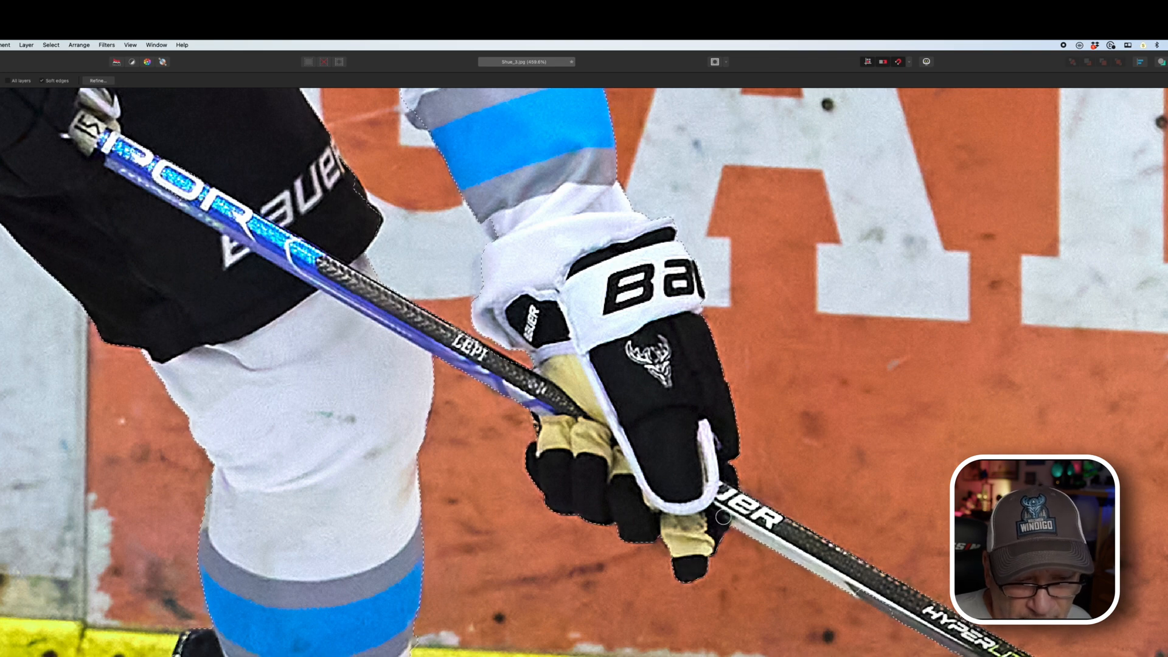
# Touch up the selection edge on the stick shaft below the glove and check the edge down to the blade and puck.
pyautogui.scroll(-6, 739, 518)
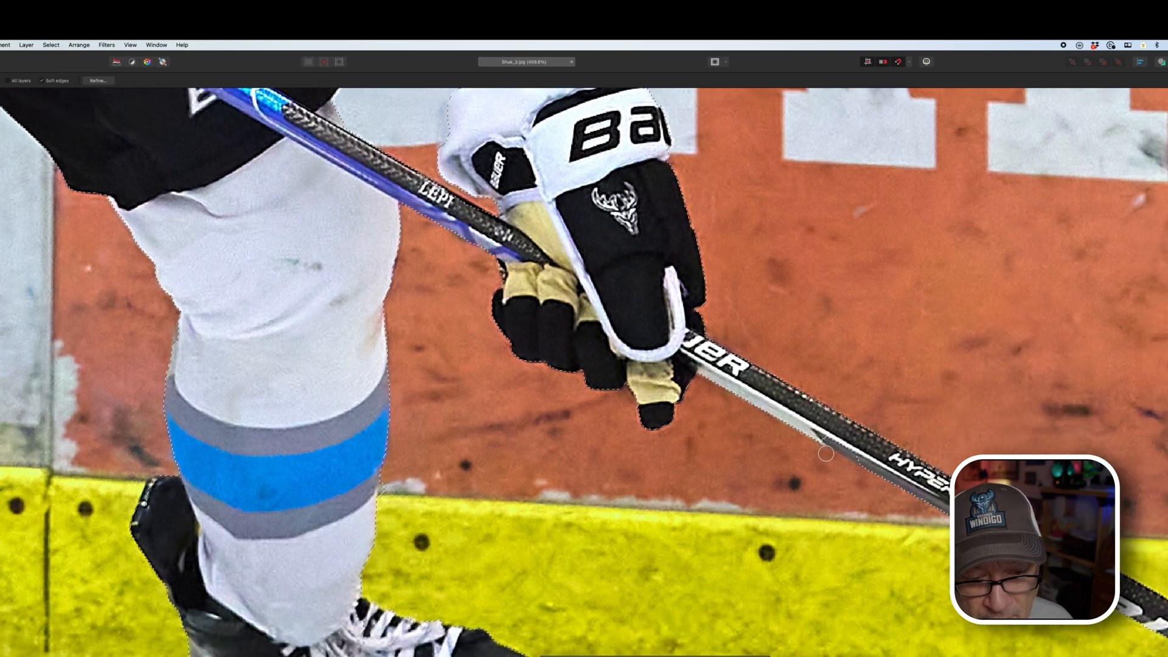
pyautogui.scroll(-1, 844, 457)
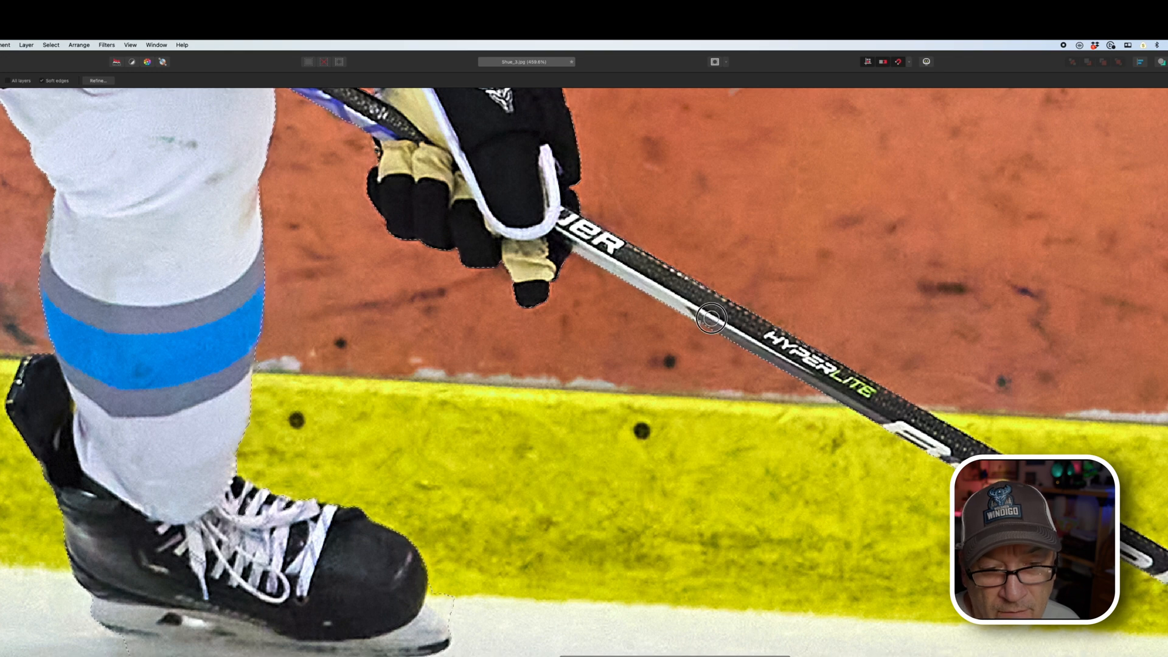
pyautogui.moveTo(737, 338); pyautogui.dragTo(705, 316)
pyautogui.hscroll(5, 704, 316)
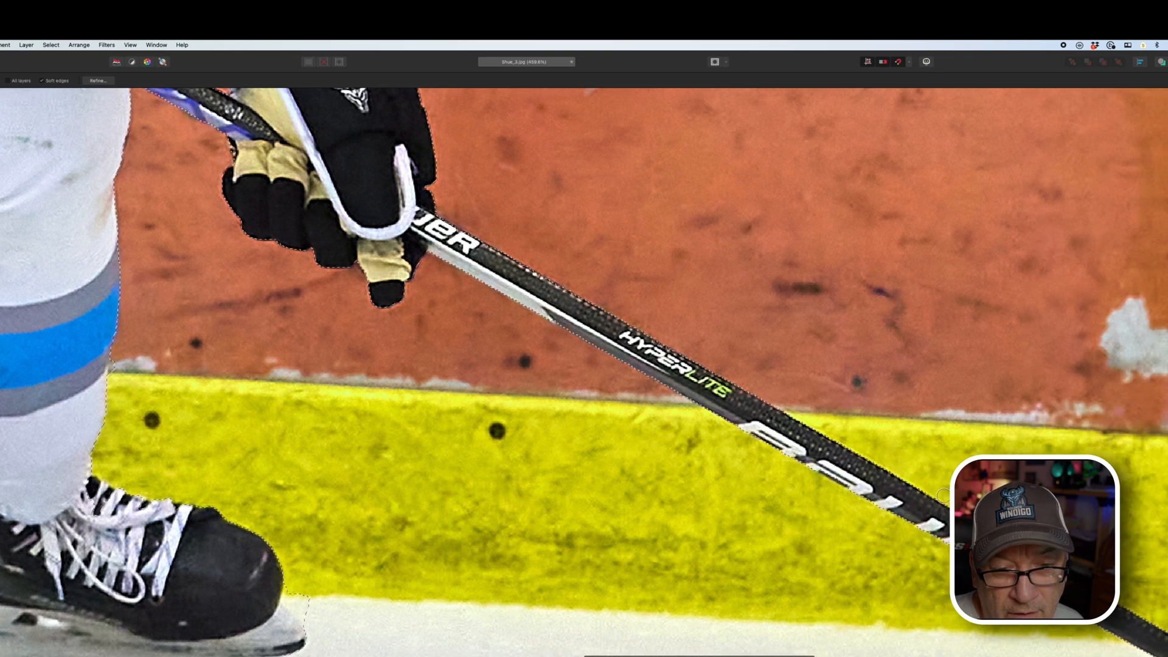
pyautogui.scroll(-7, 937, 493)
pyautogui.hscroll(10, 937, 492)
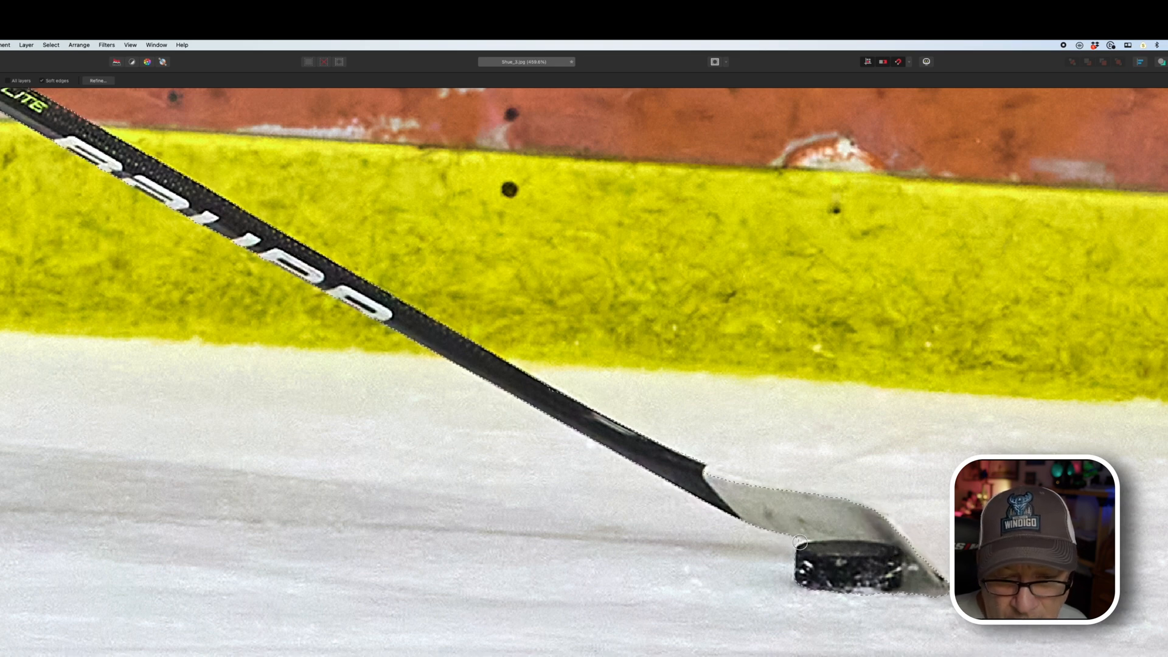
pyautogui.scroll(-6, 768, 550)
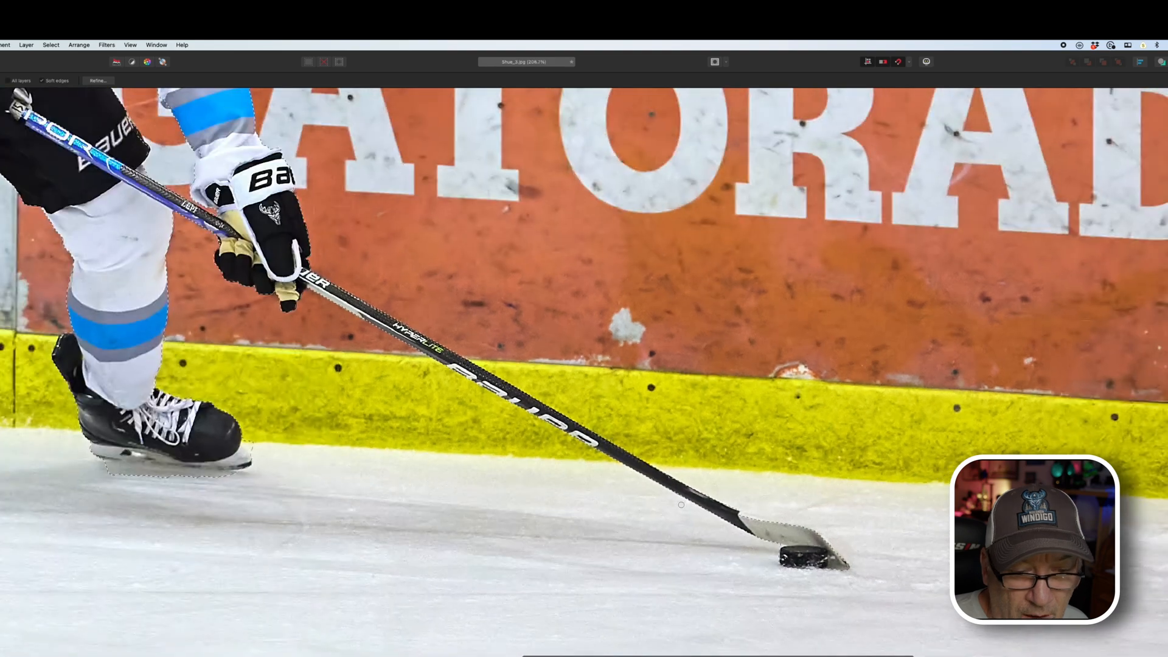
pyautogui.scroll(5, 681, 505)
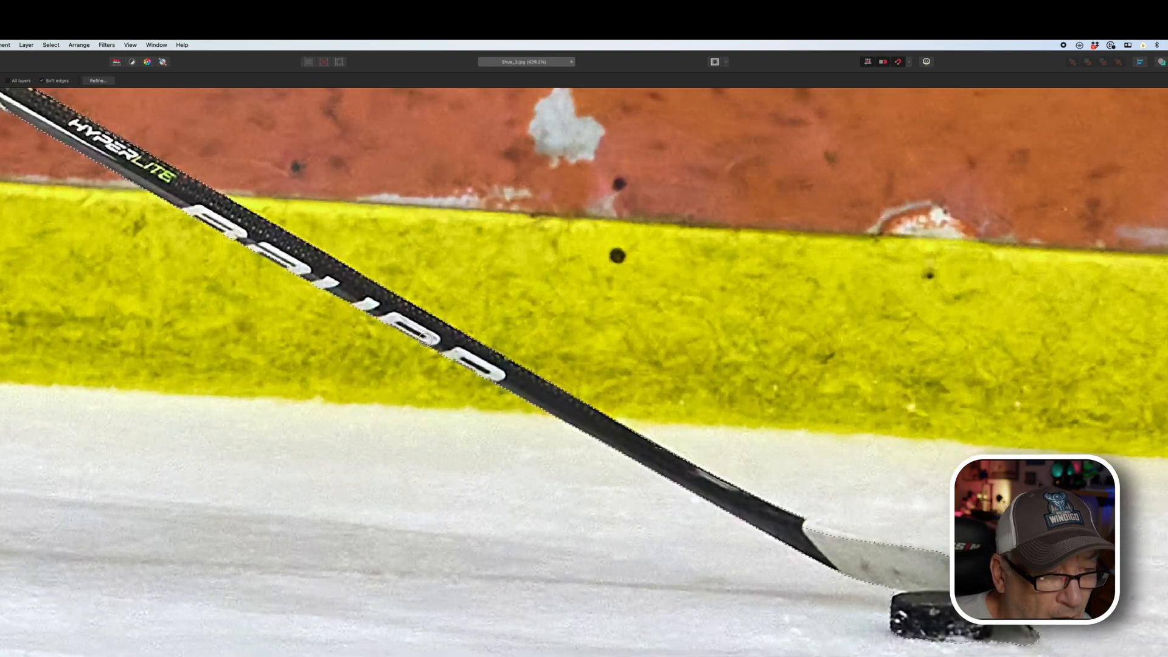
pyautogui.scroll(-4, 443, 371)
pyautogui.scroll(3, 444, 370)
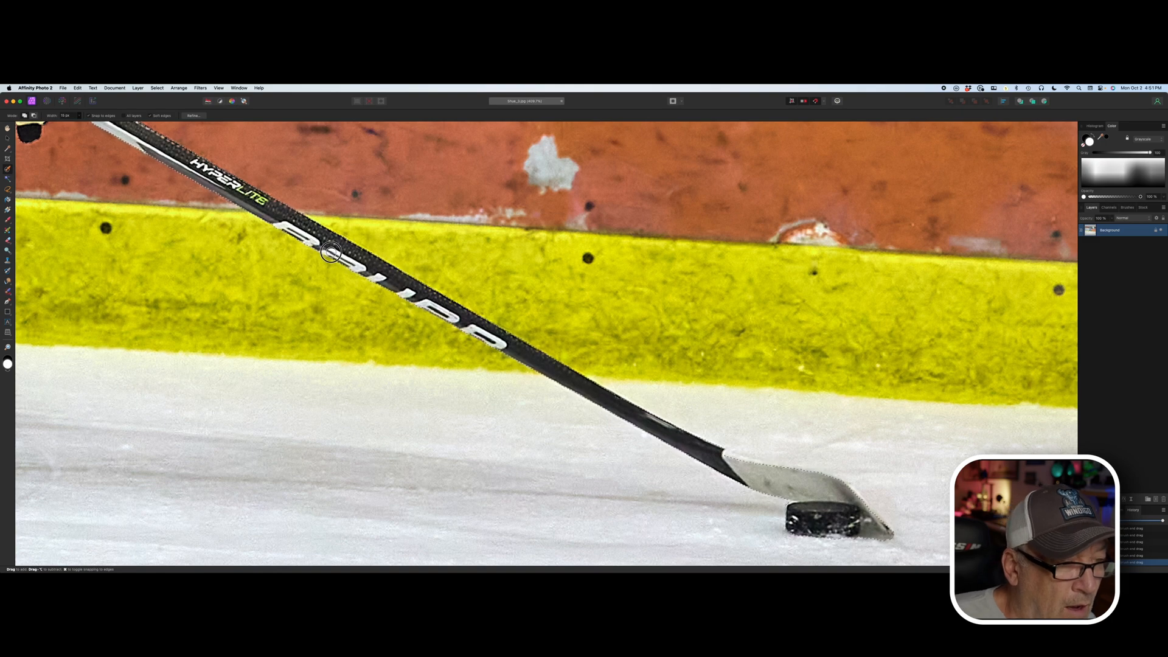
pyautogui.hscroll(-15, 332, 261)
pyautogui.scroll(6, 331, 262)
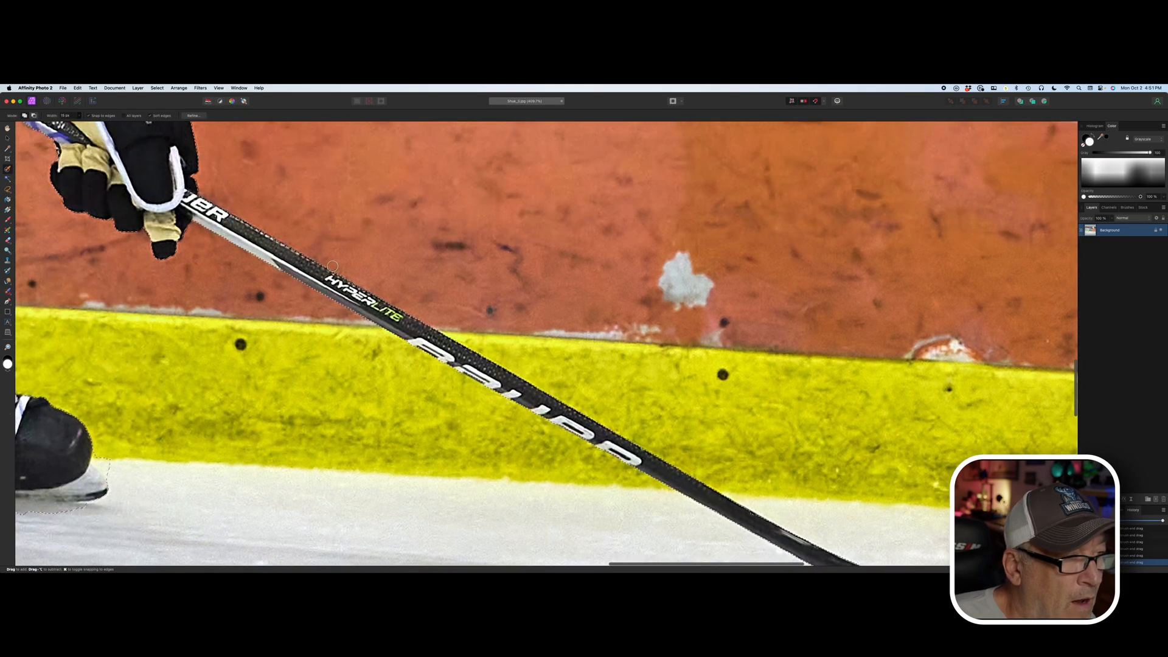
# Examine the selection edge around the legs, skates, shorts, jersey and helmet, ending with the whole player in view.
pyautogui.scroll(-5, 335, 266)
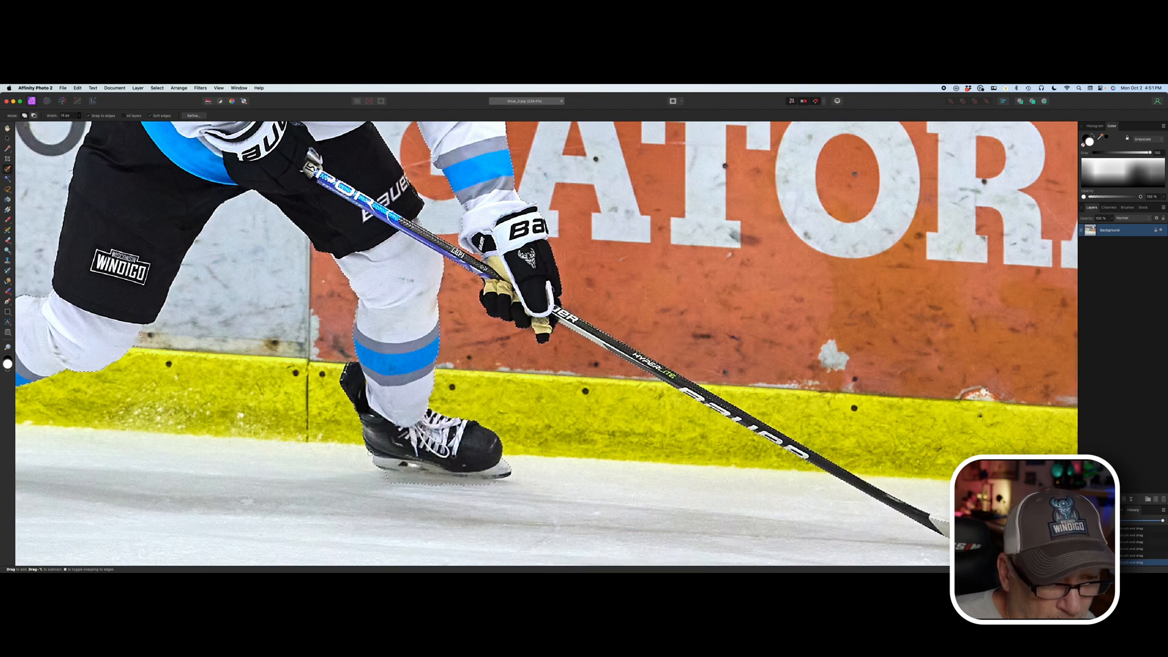
pyautogui.scroll(4, 359, 432)
pyautogui.hscroll(-6, 359, 432)
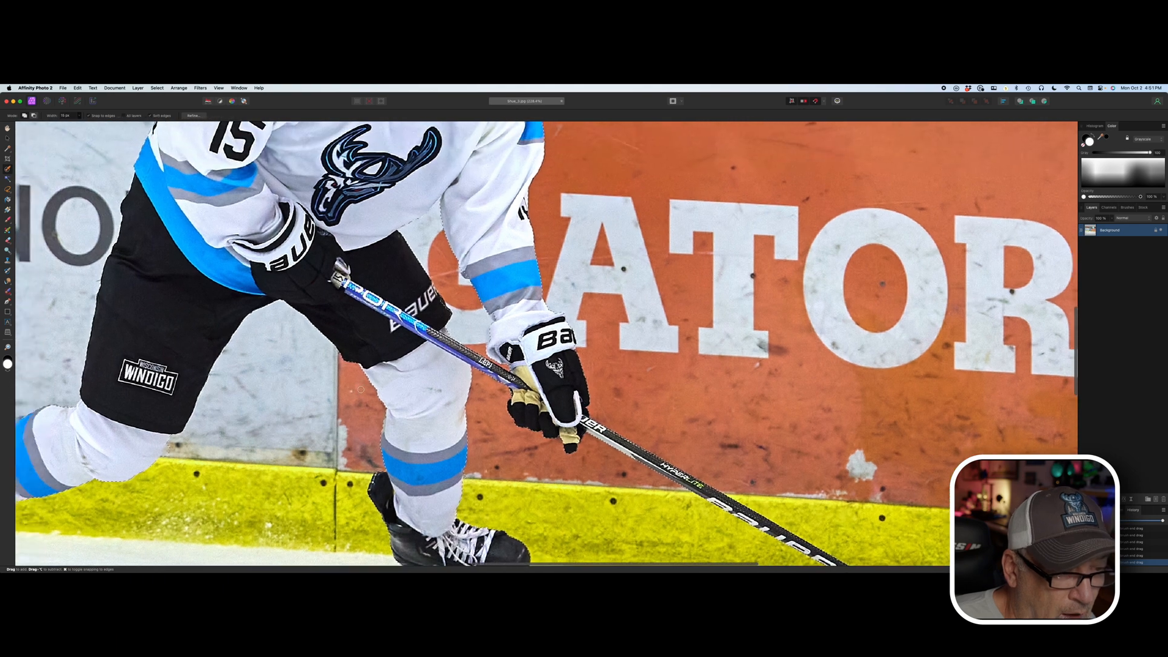
pyautogui.scroll(-5, 361, 389)
pyautogui.hscroll(-5, 361, 389)
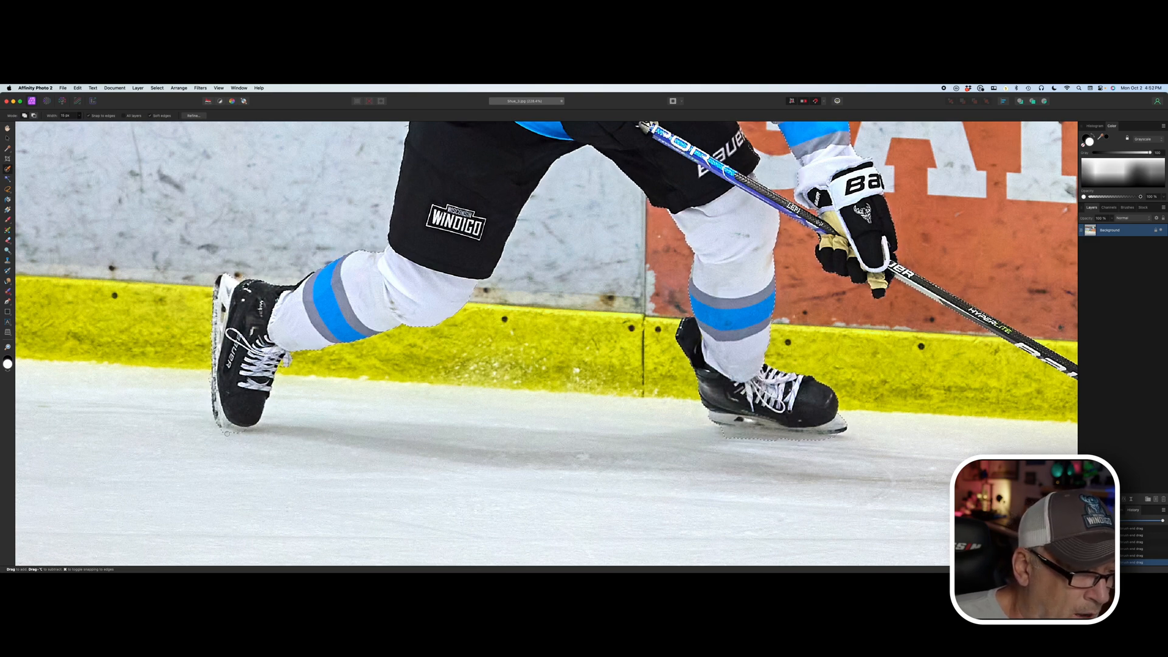
pyautogui.scroll(2, 227, 433)
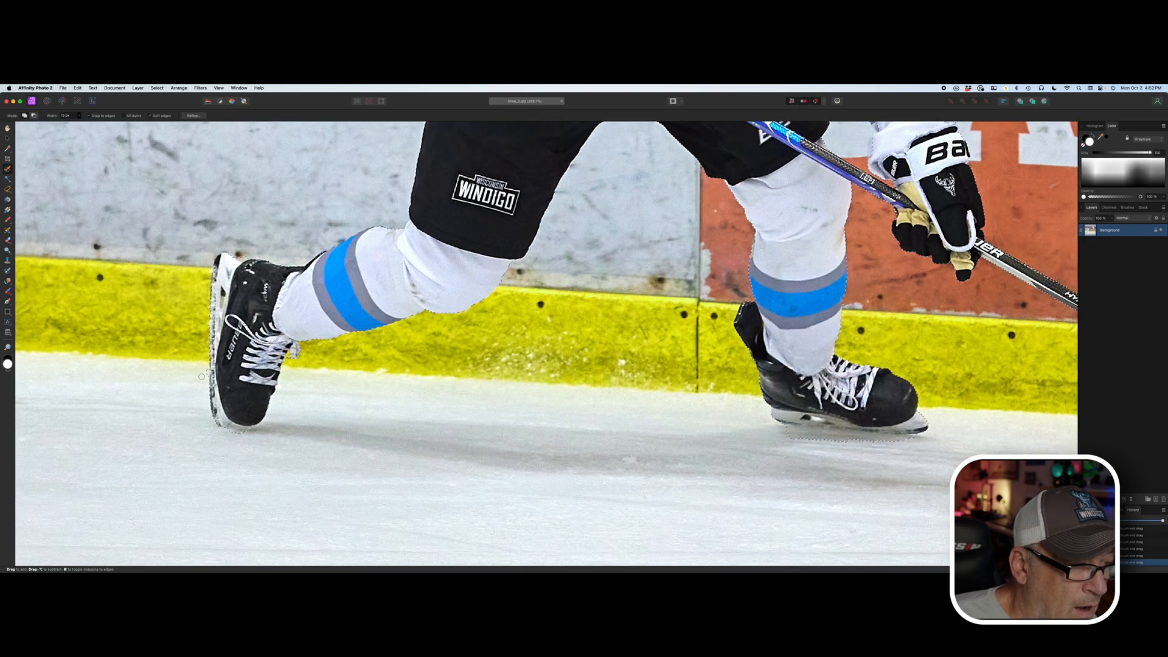
pyautogui.scroll(3, 245, 348)
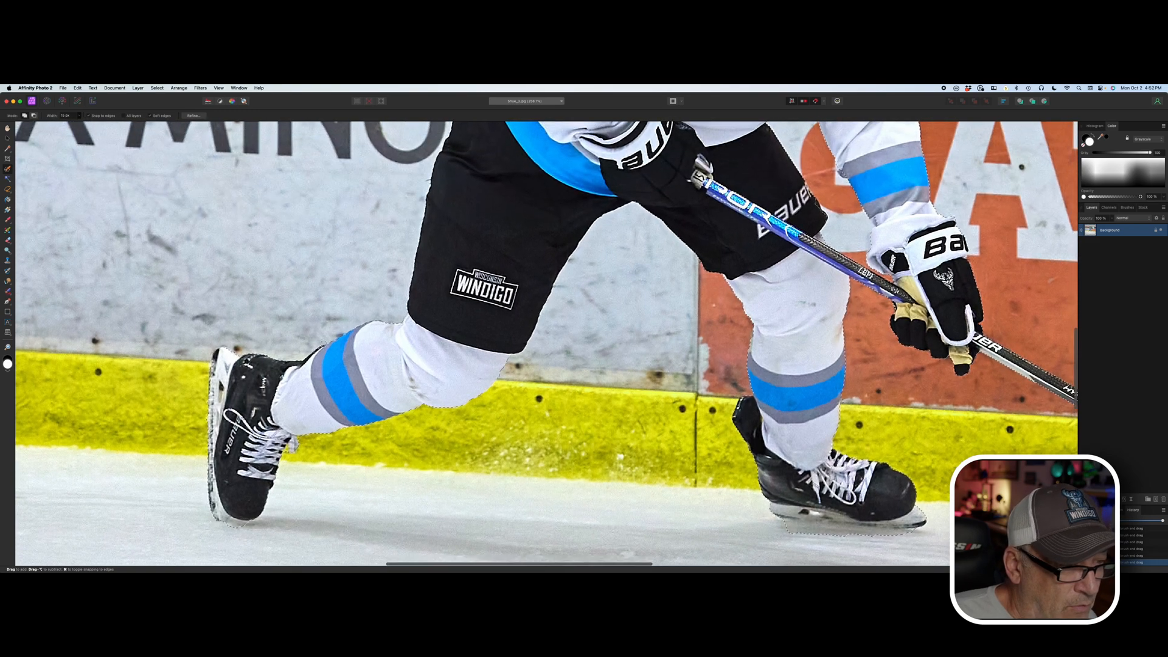
pyautogui.scroll(5, 285, 352)
pyautogui.scroll(4, 451, 391)
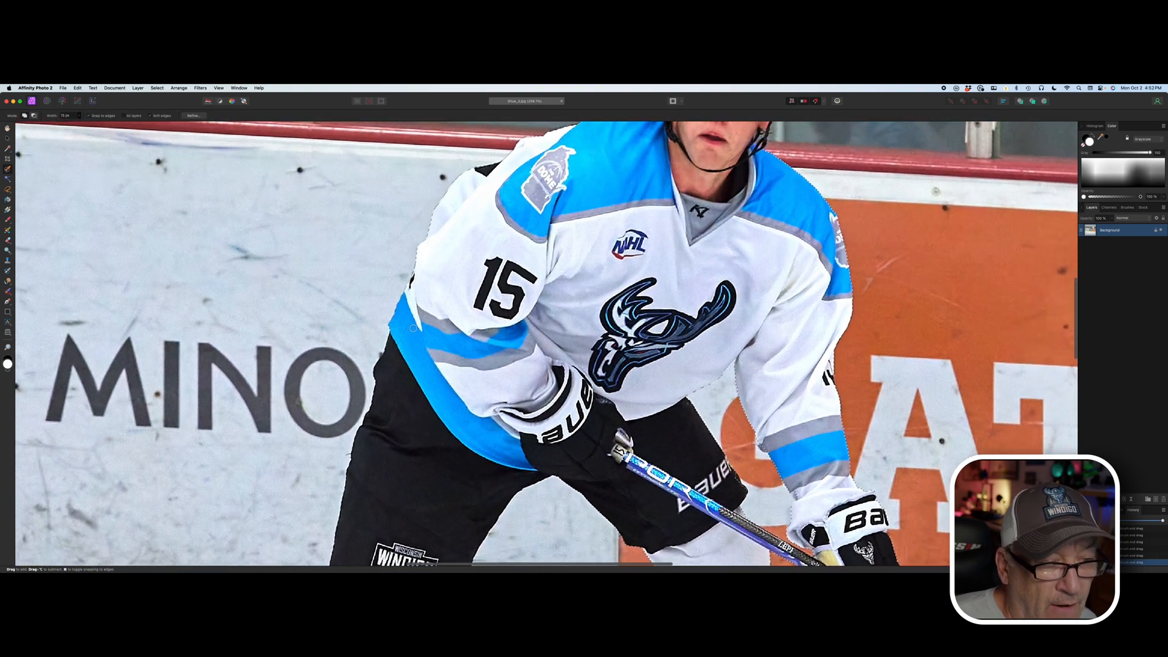
pyautogui.scroll(6, 414, 344)
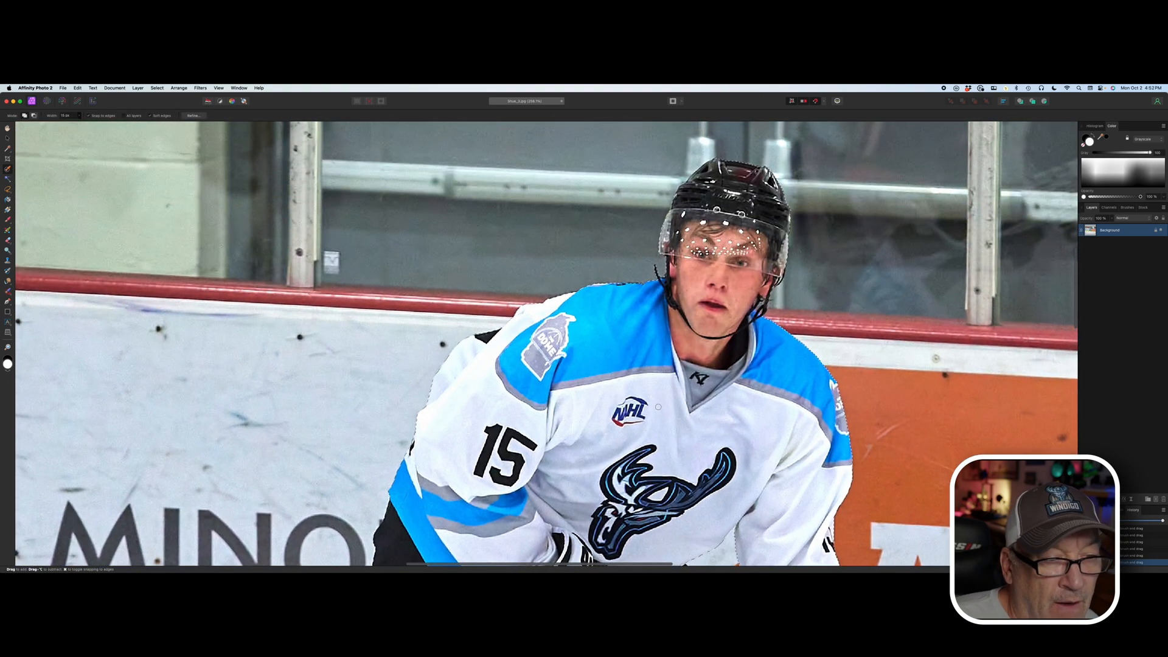
pyautogui.scroll(-6, 619, 289)
pyautogui.scroll(-2, 619, 290)
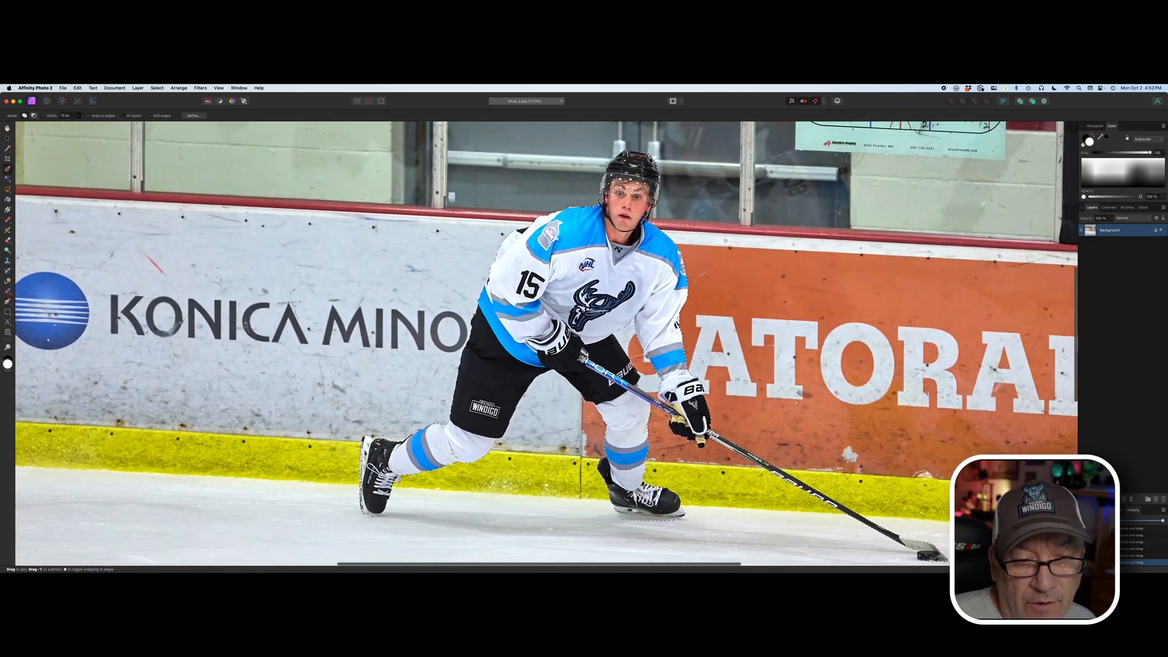
pyautogui.hscroll(2, 619, 289)
pyautogui.scroll(1, 619, 289)
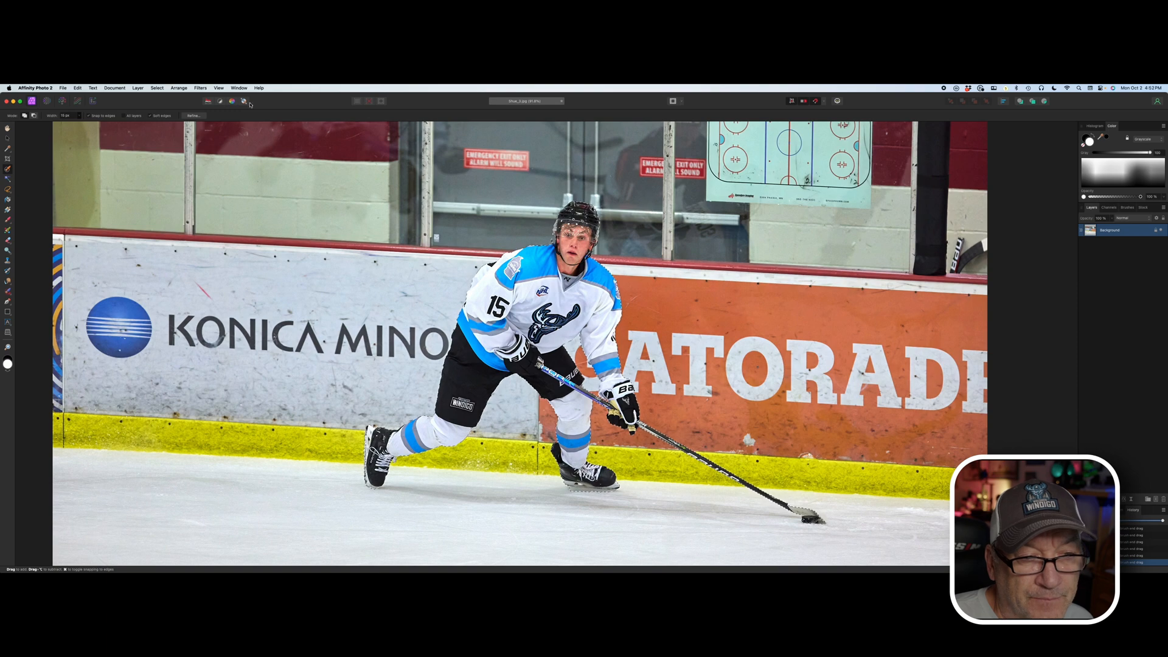
pyautogui.click(194, 116)
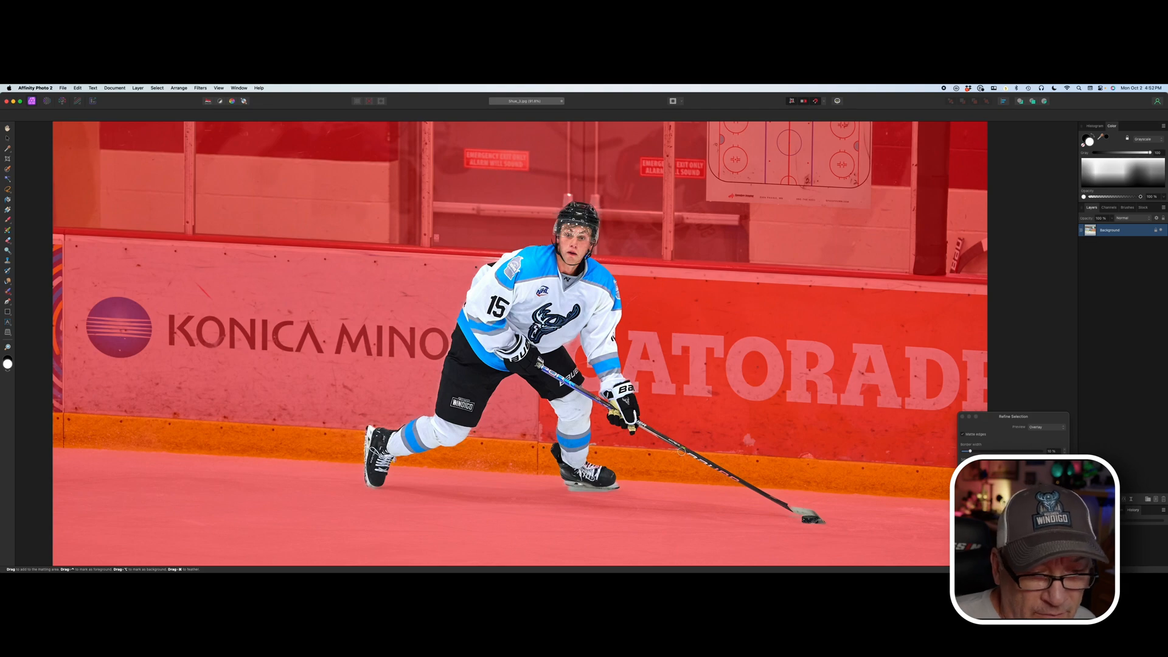
pyautogui.scroll(3, 733, 481)
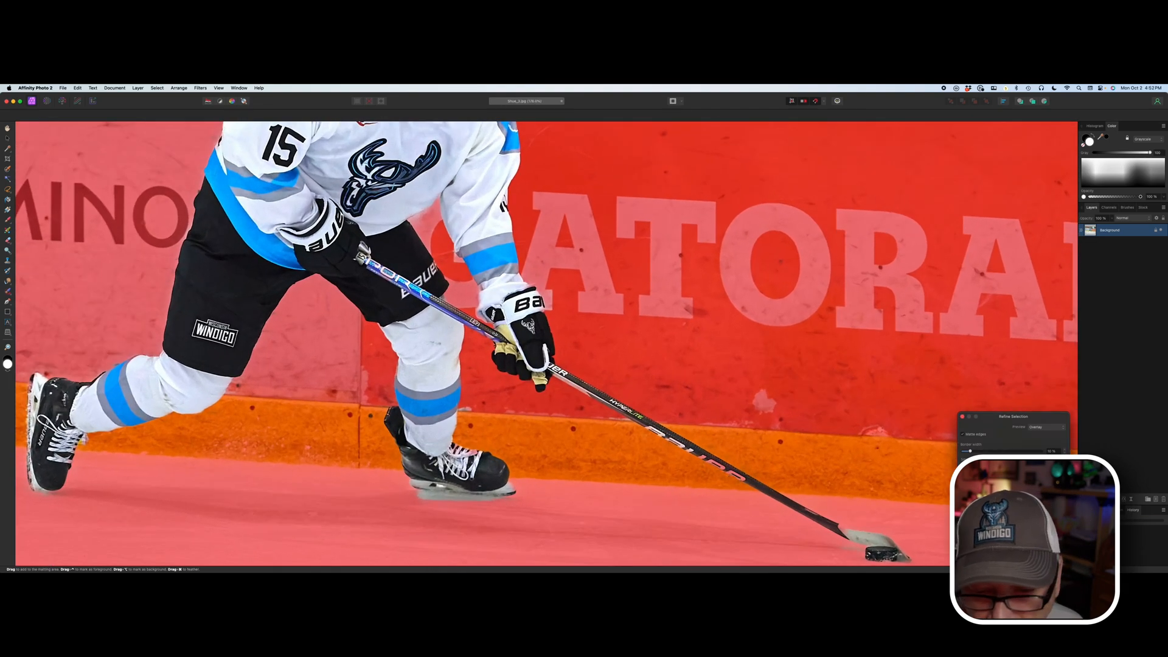
pyautogui.press('Escape')
# Refine the selection with the Overlay preview, brushing over the Bauer lettering on the lower stick shaft, and apply the refinement.
pyautogui.scroll(5, 724, 474)
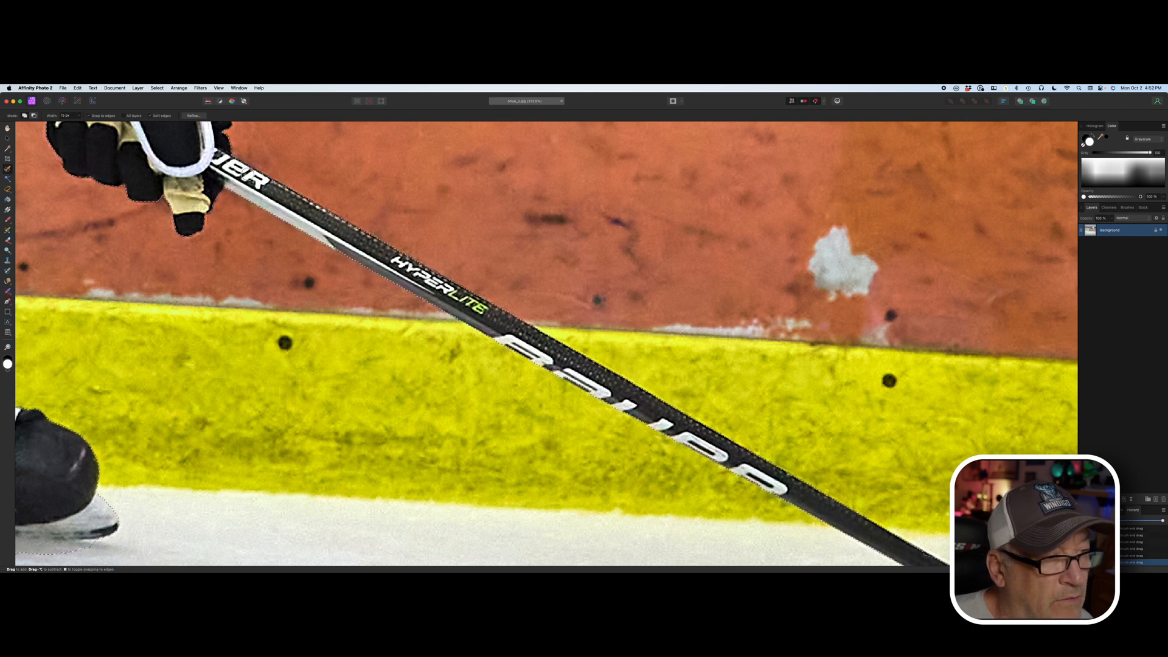
pyautogui.click(193, 115)
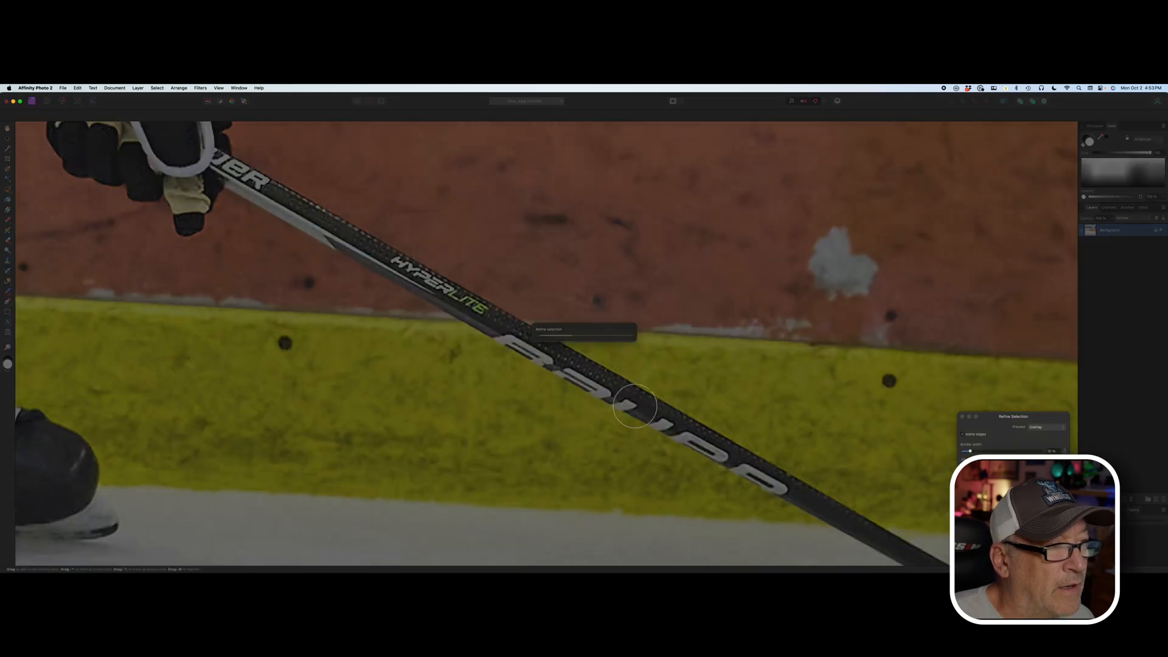
pyautogui.press('super+0')
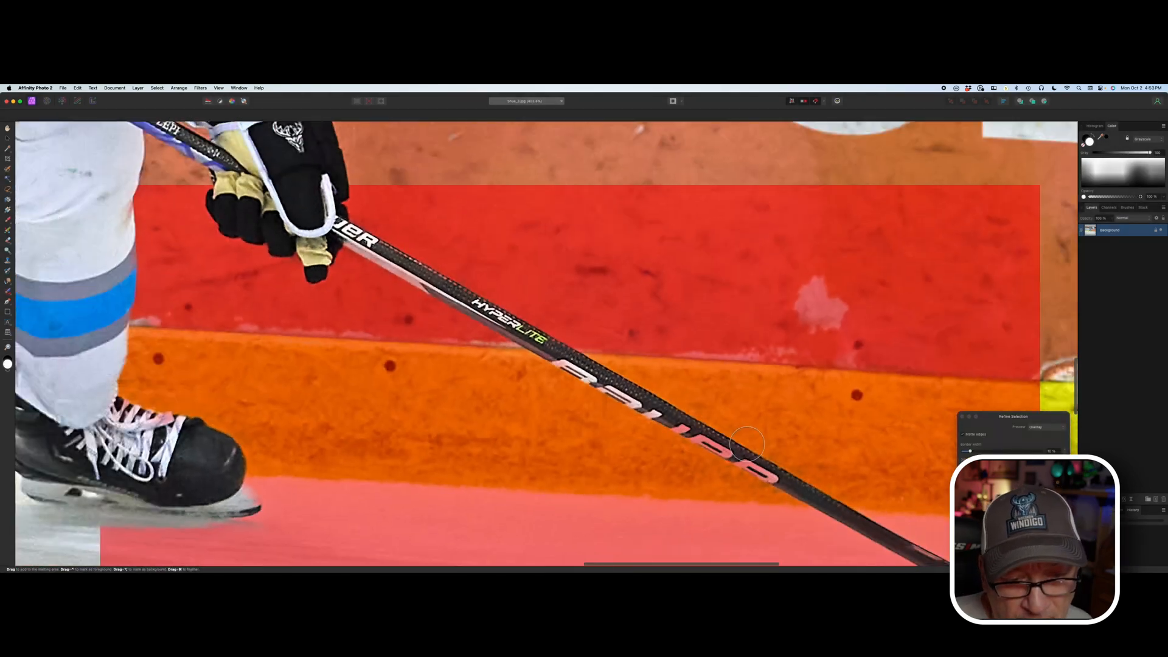
pyautogui.scroll(5, 747, 444)
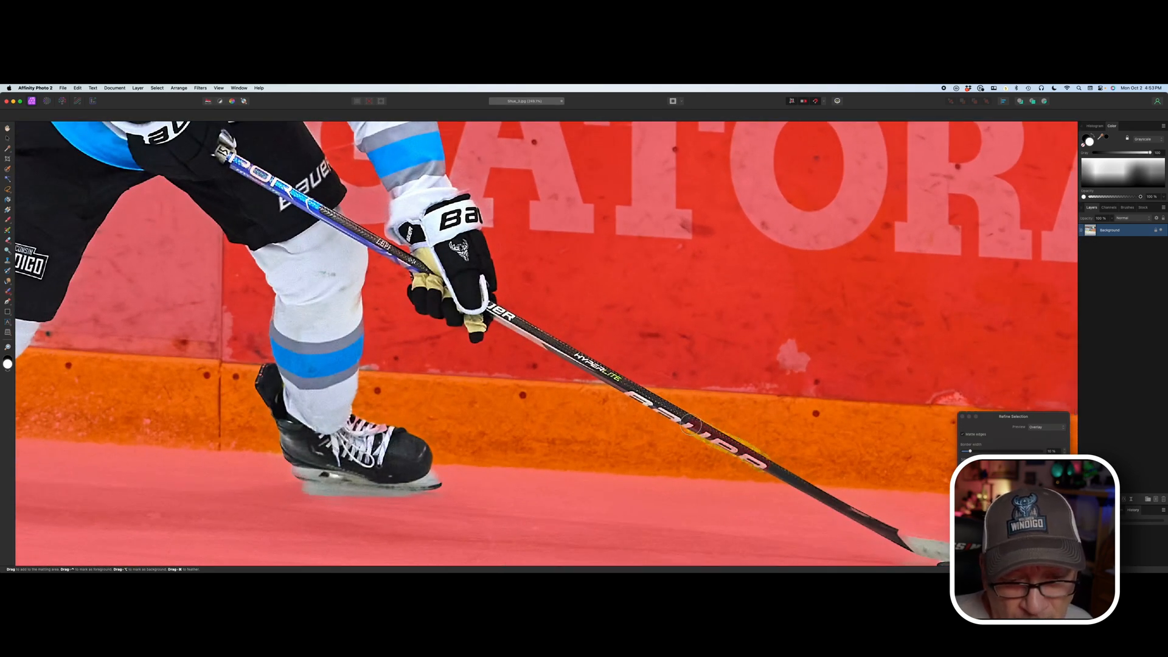
pyautogui.moveTo(690, 424); pyautogui.dragTo(754, 462)
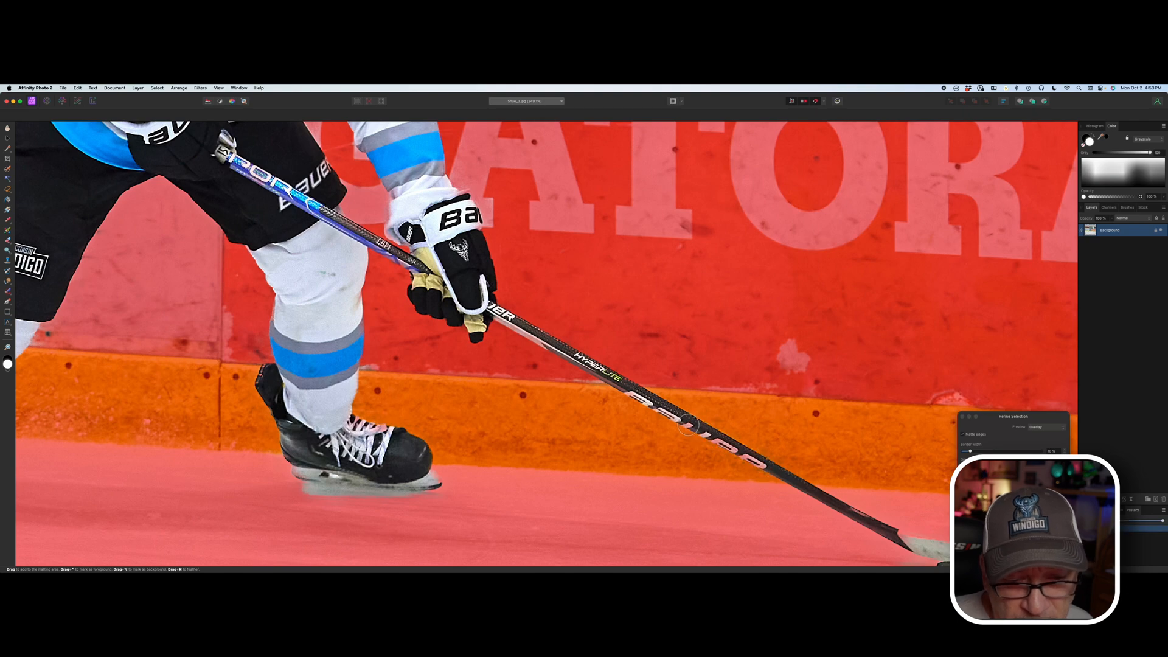
pyautogui.moveTo(762, 465); pyautogui.dragTo(768, 469)
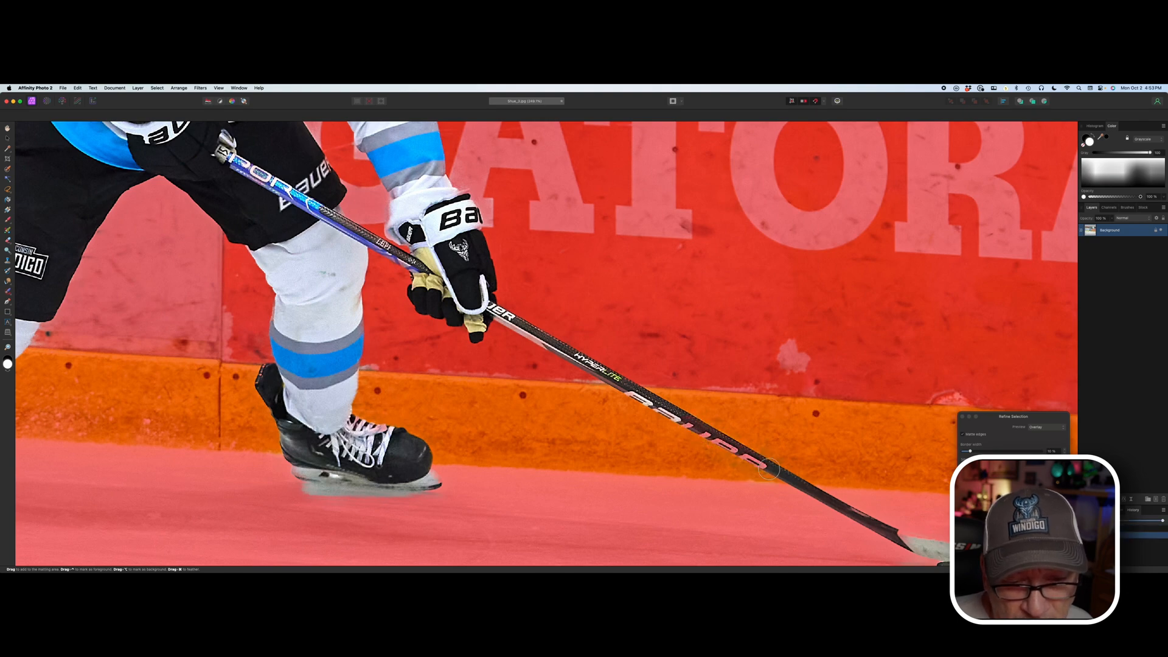
pyautogui.scroll(-5, 768, 469)
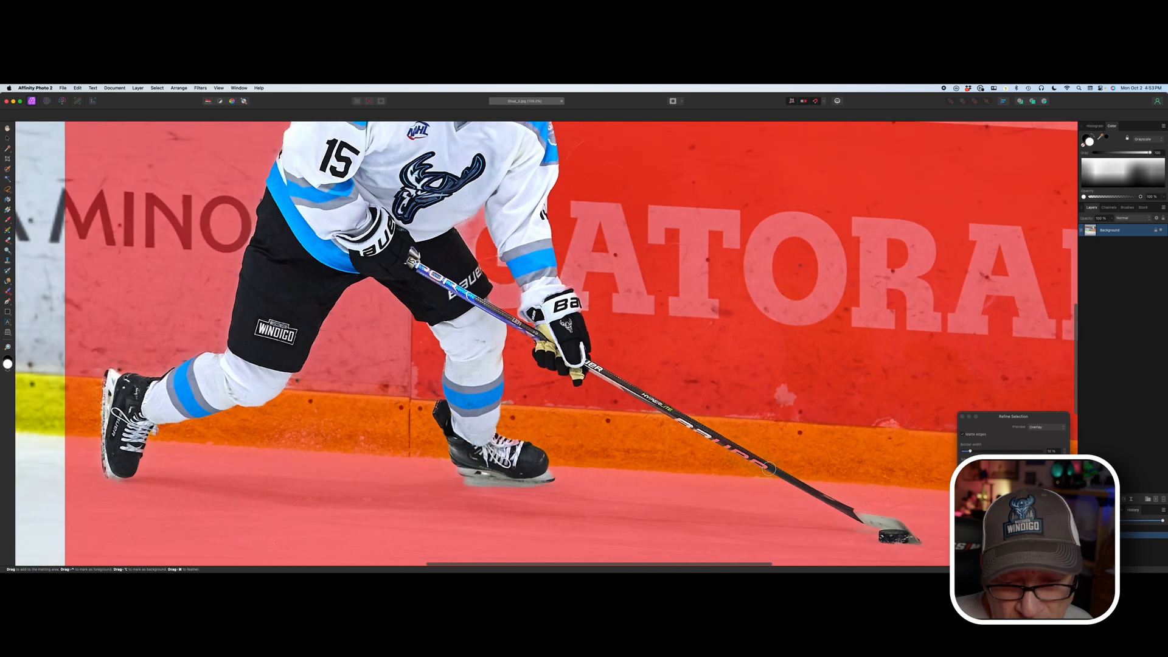
pyautogui.scroll(-3, 768, 468)
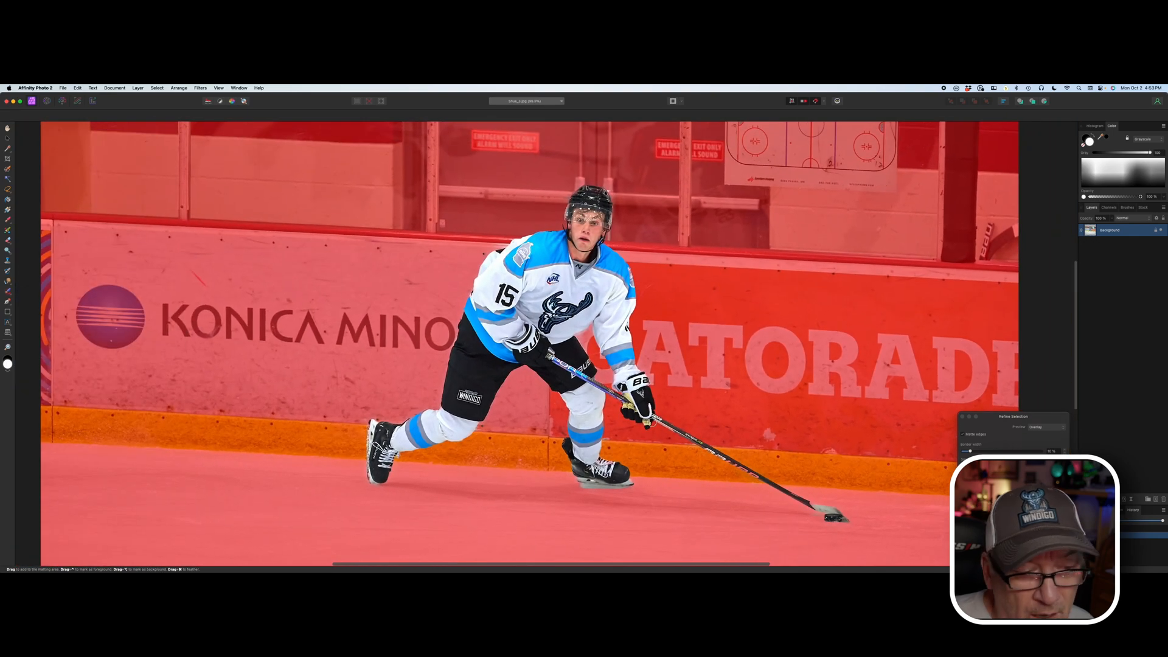
pyautogui.scroll(-2, 652, 422)
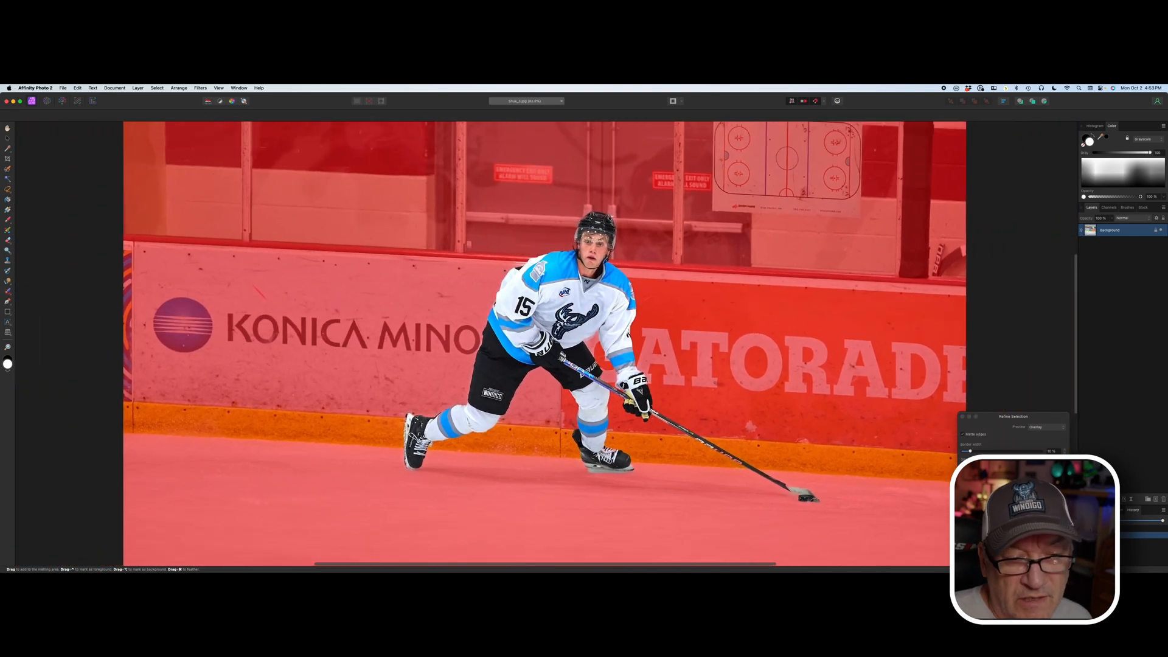
pyautogui.press('Return')
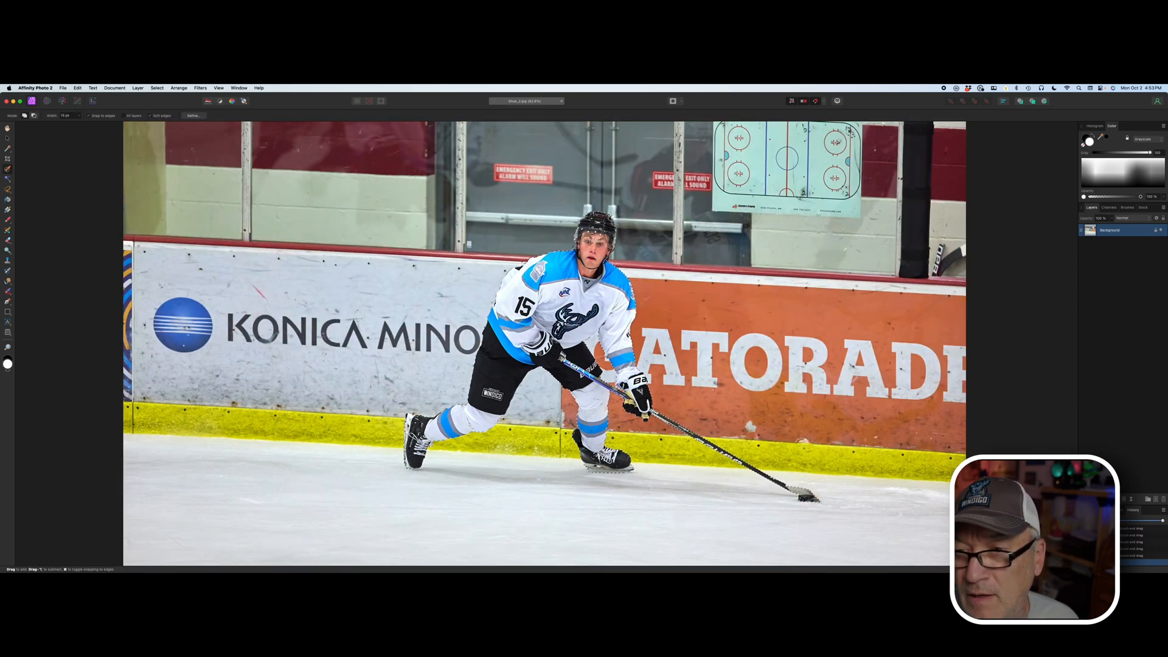
# Mask out the background with the refined selection and give the mask a white Outer Glow with an increased radius.
pyautogui.click(1108, 499)
pyautogui.click(1082, 234)
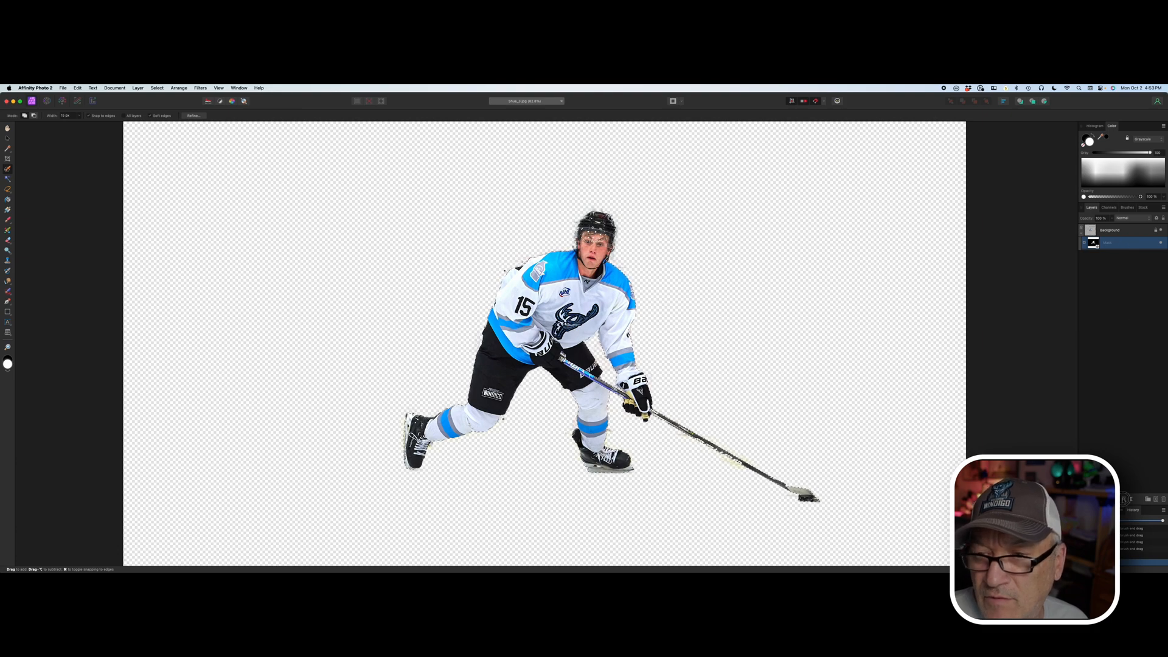
pyautogui.click(1123, 500)
pyautogui.click(842, 372)
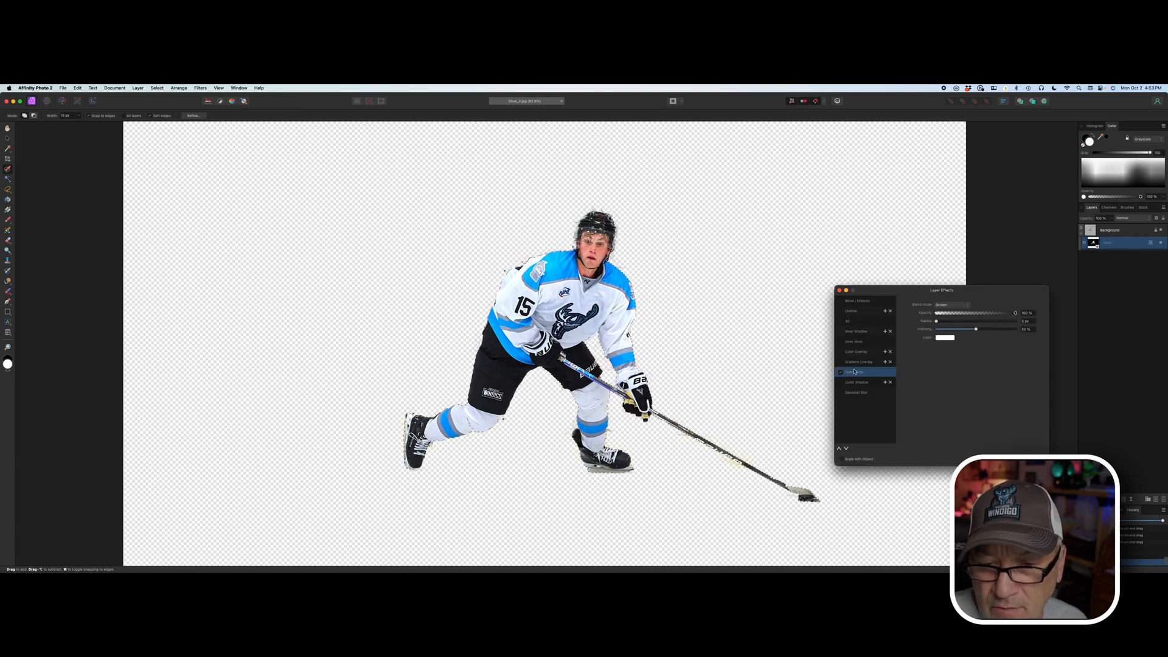
pyautogui.moveTo(938, 323); pyautogui.dragTo(969, 321)
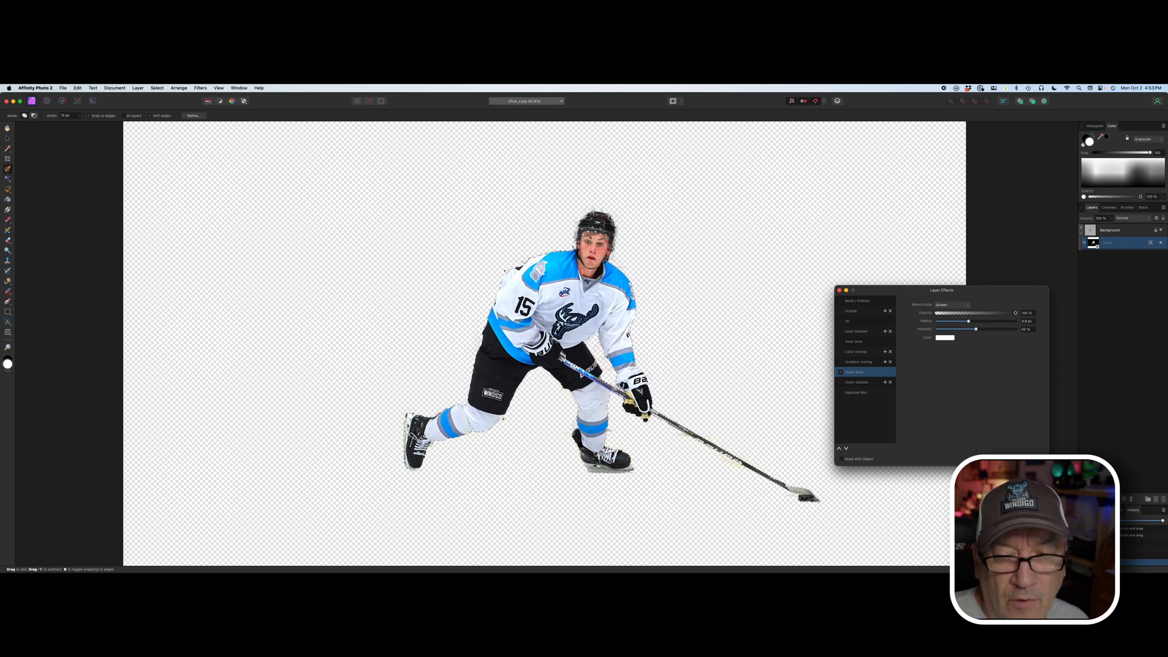
pyautogui.click(839, 290)
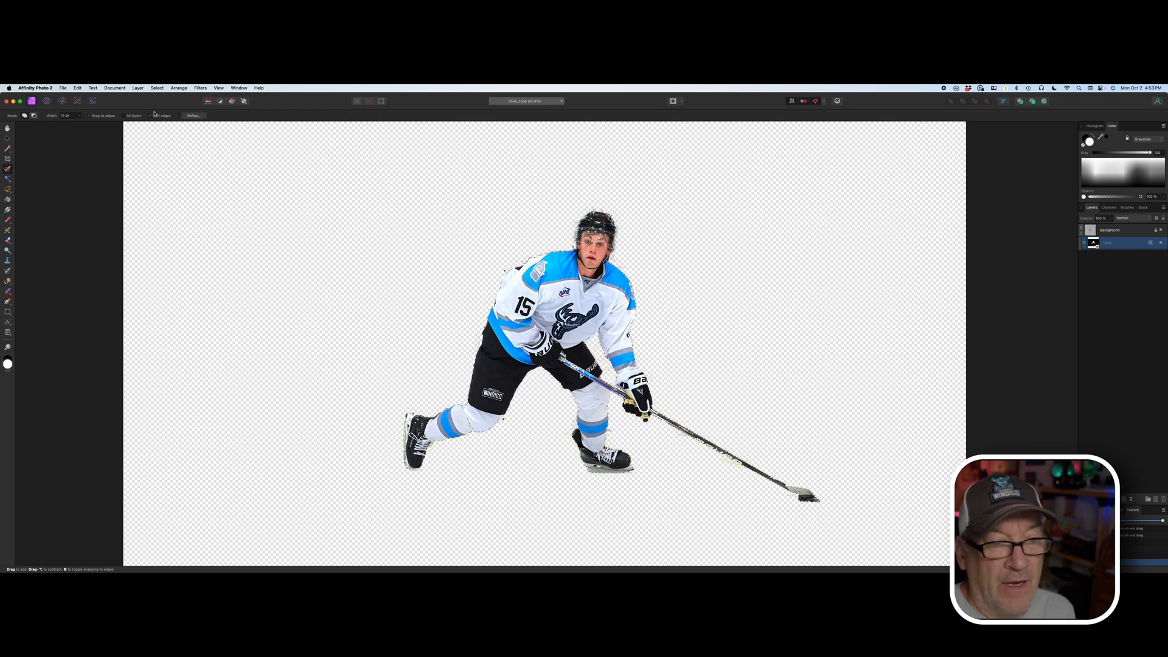
# Export the cut-out player as a PNG named Shue_3_Transparent in the Player Rotoscoped folder.
pyautogui.click(63, 89)
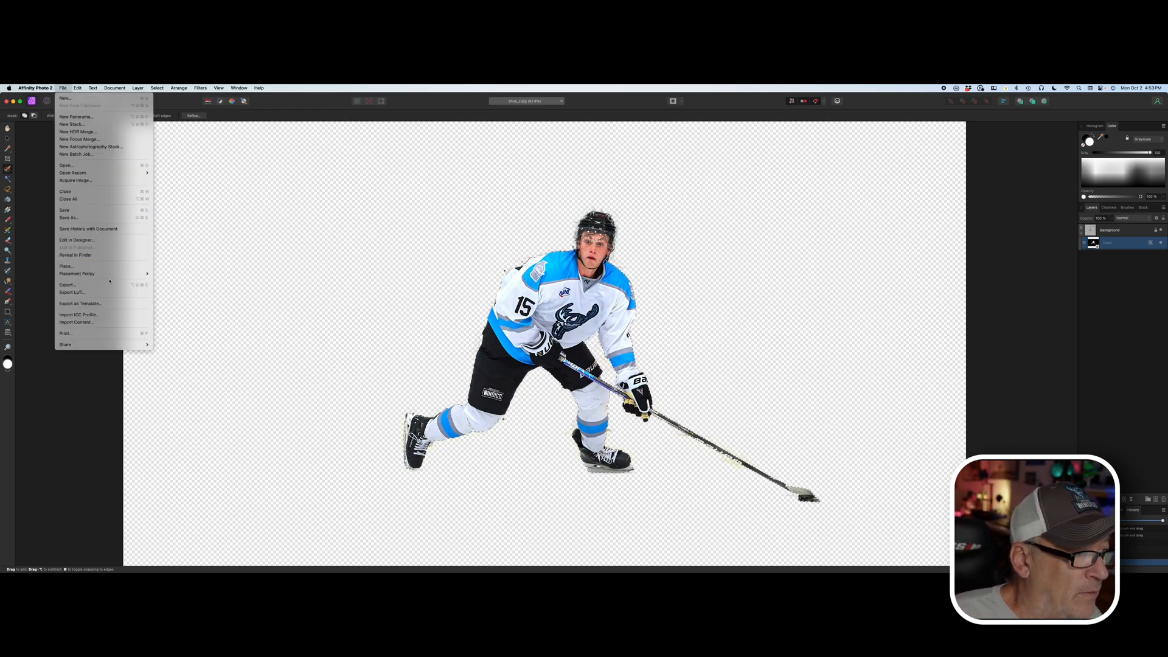
pyautogui.click(91, 285)
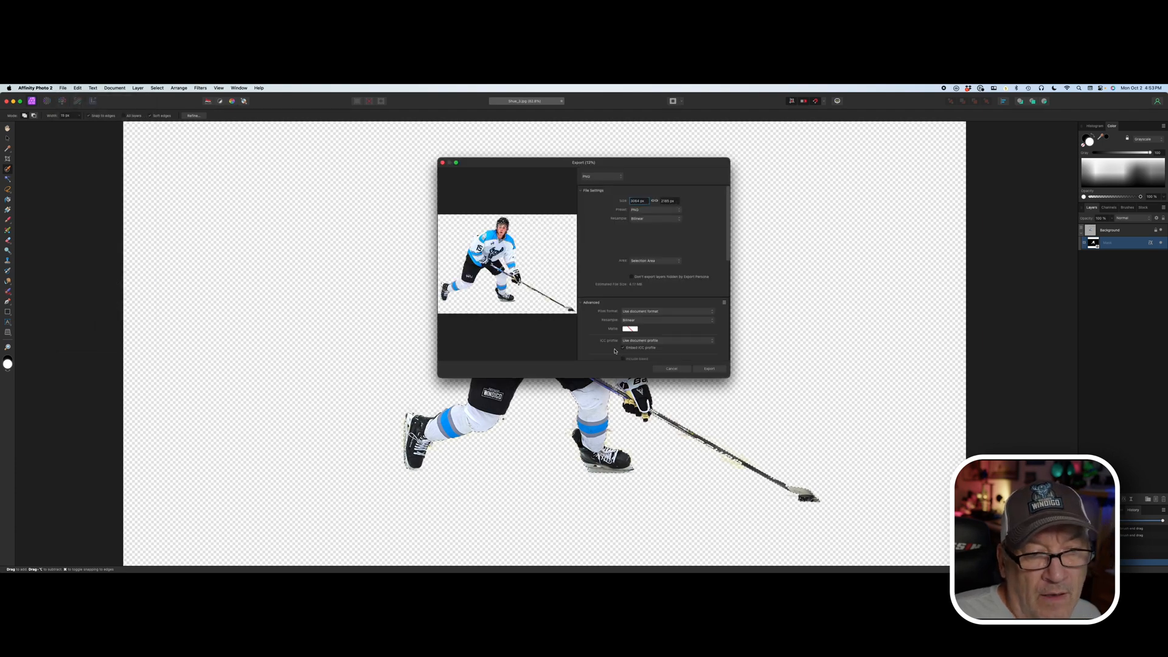
pyautogui.click(710, 369)
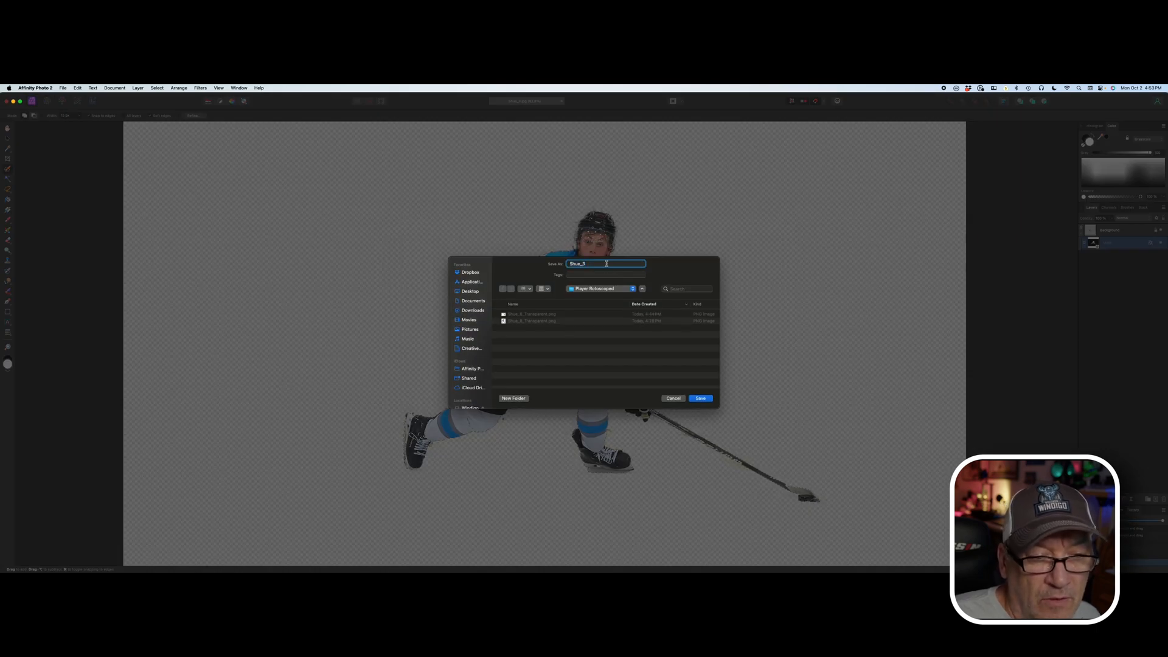
pyautogui.write('_')
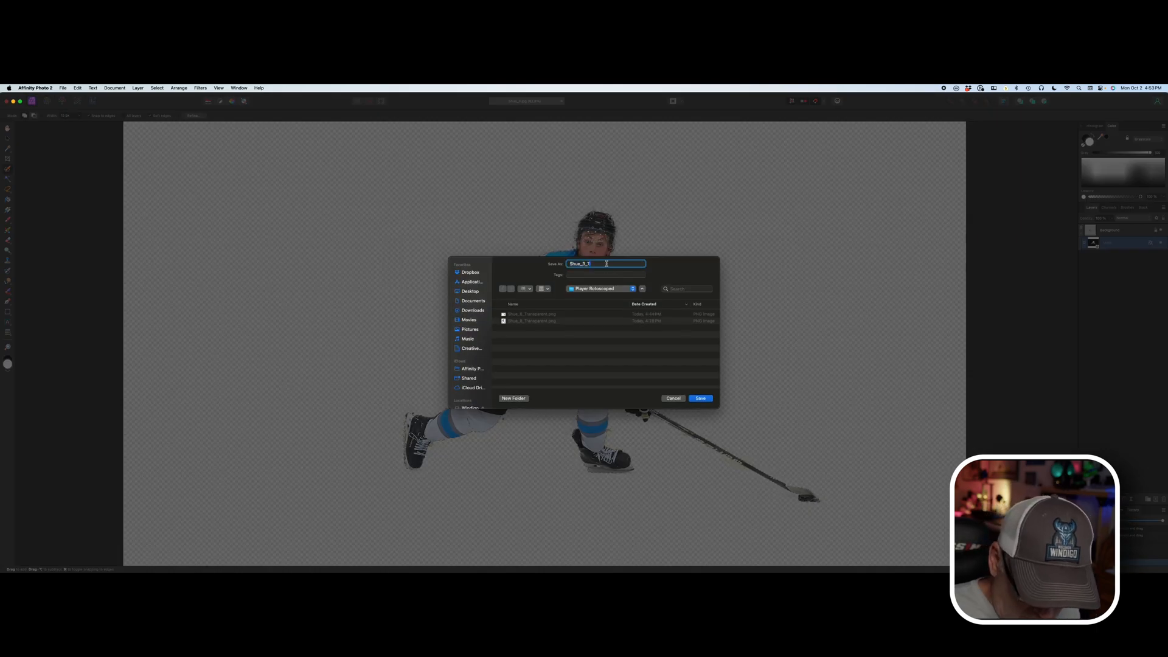
pyautogui.write('Transparent')
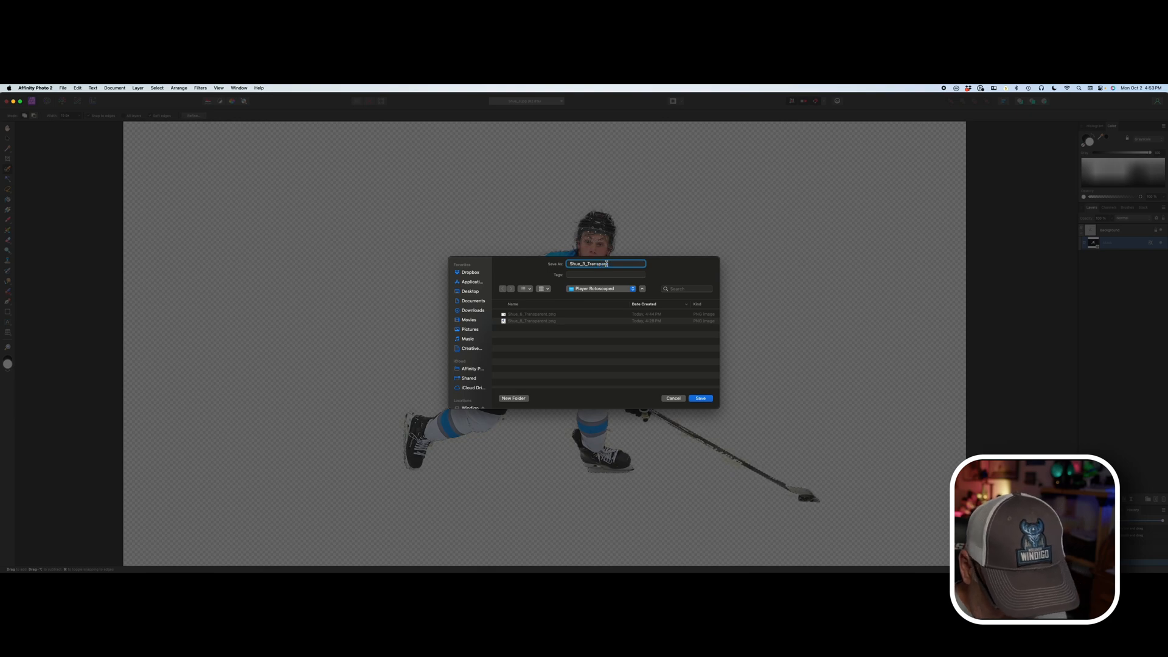
pyautogui.click(700, 398)
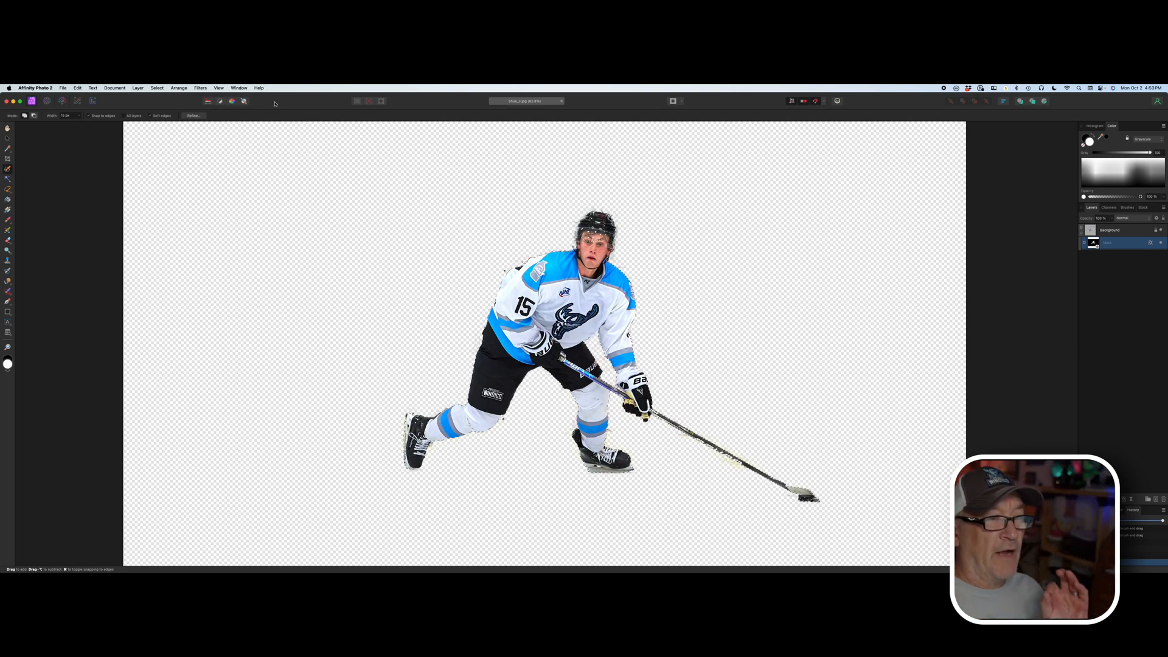
# Quit Affinity Photo without saving the edited photo document.
pyautogui.click(35, 87)
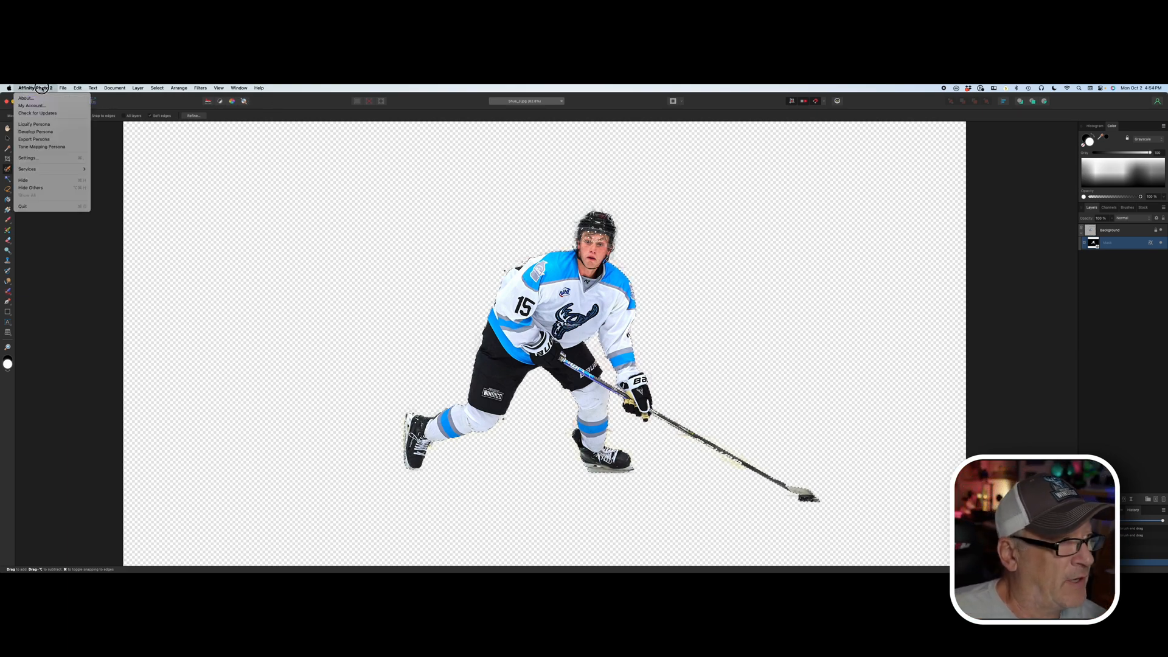
pyautogui.click(51, 207)
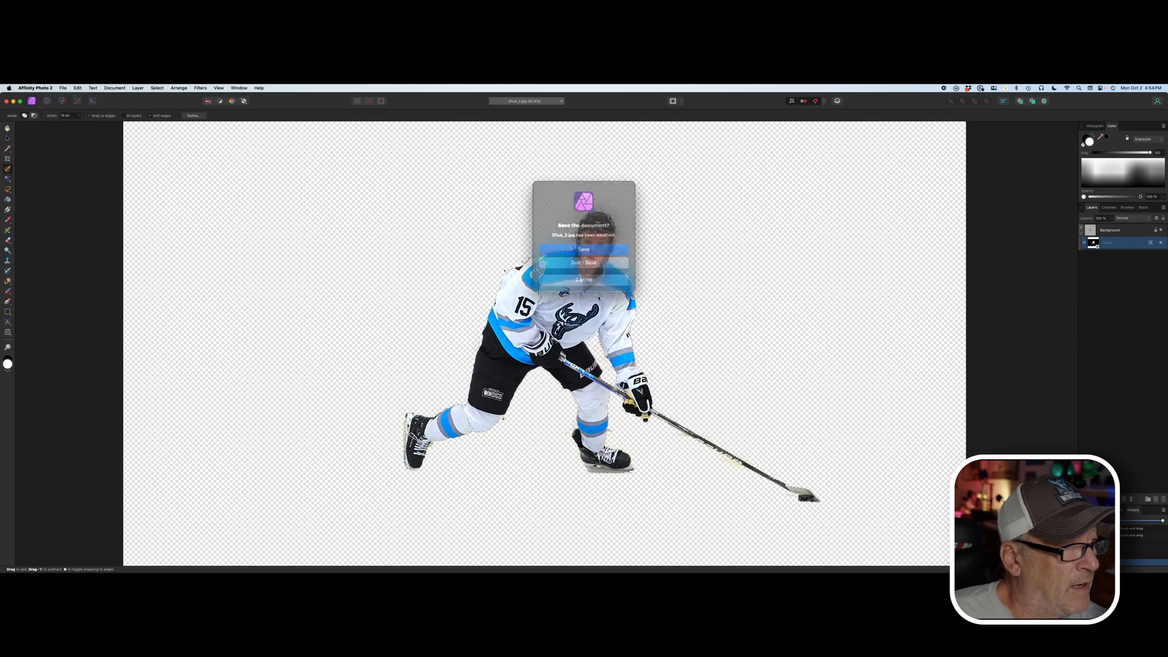
pyautogui.click(594, 260)
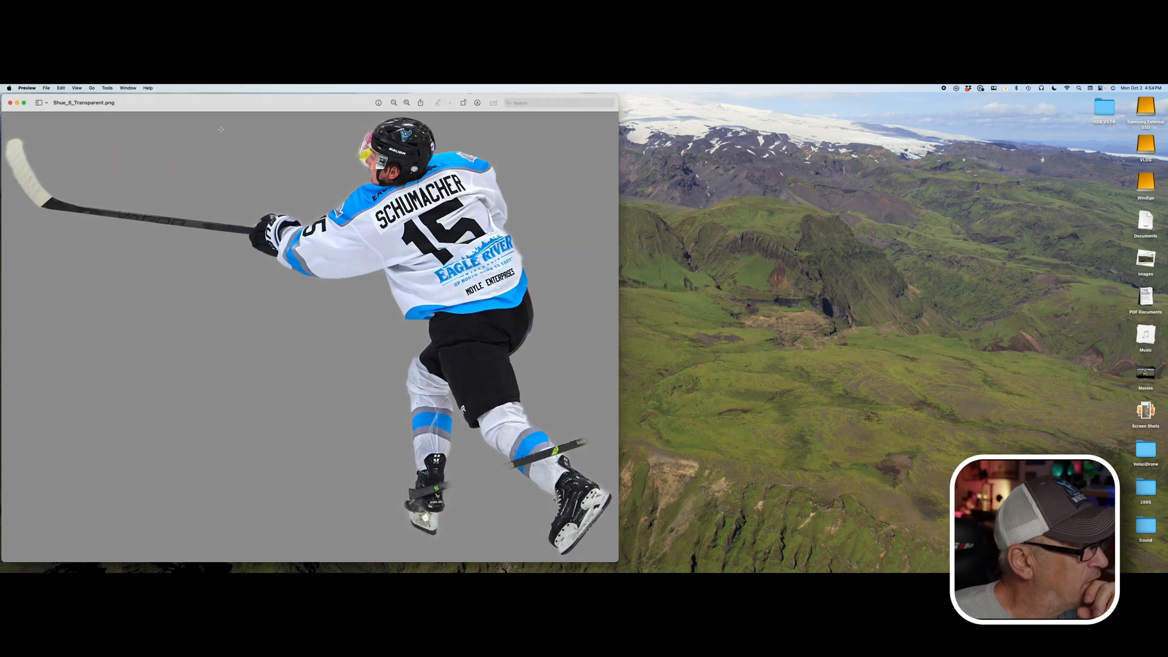
# Compare the three transparent player PNGs and view the finished Midwest Star of the Week poster in Preview, closing each window.
pyautogui.moveTo(204, 108); pyautogui.dragTo(626, 107)
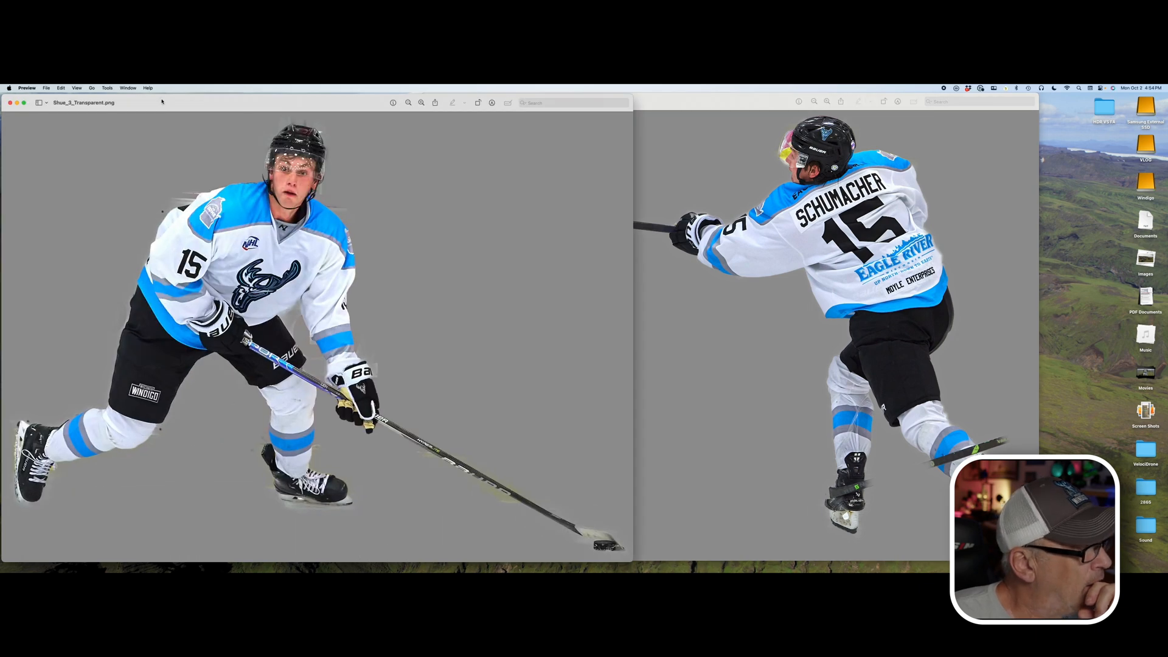
pyautogui.moveTo(162, 102); pyautogui.dragTo(411, 177)
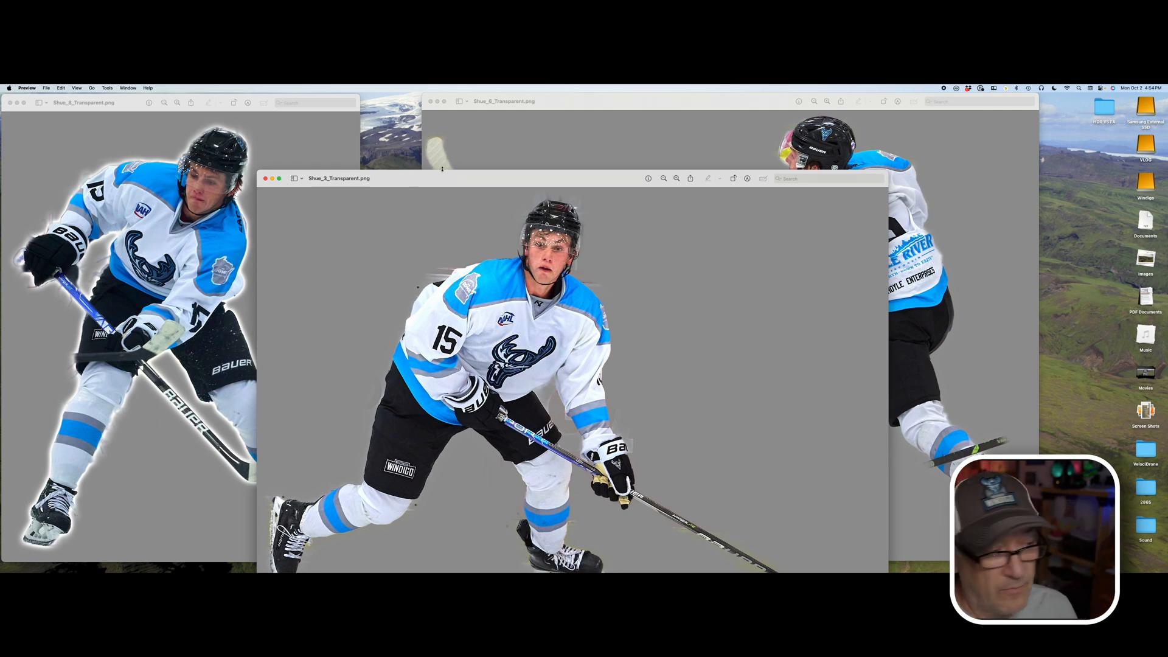
pyautogui.click(265, 178)
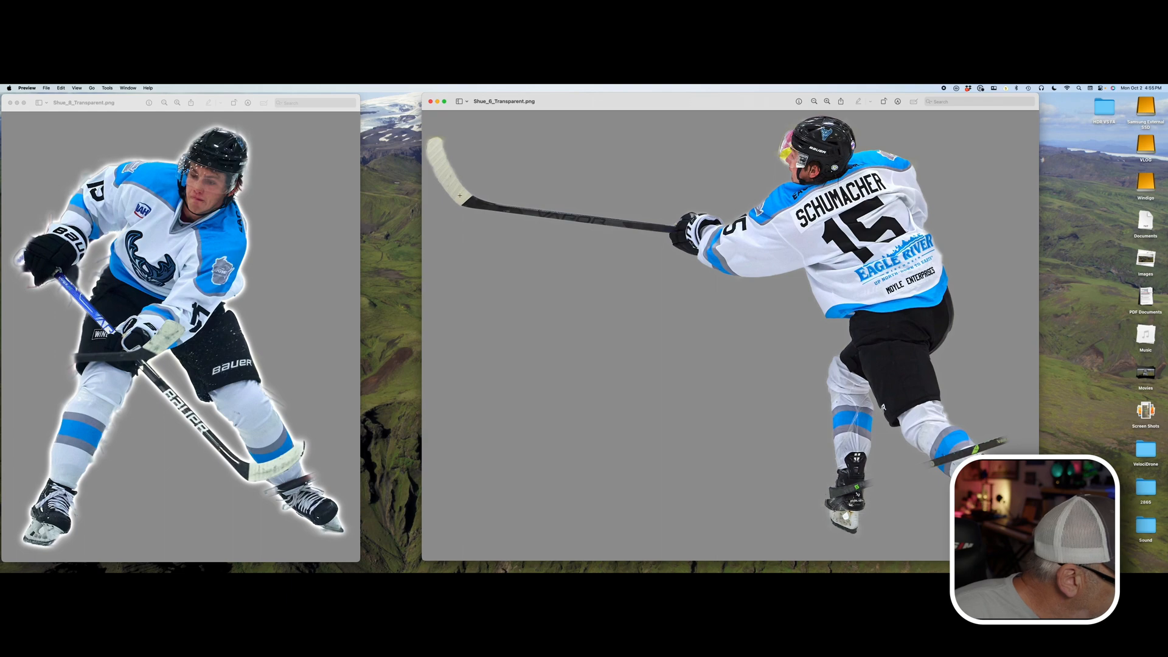
pyautogui.click(438, 102)
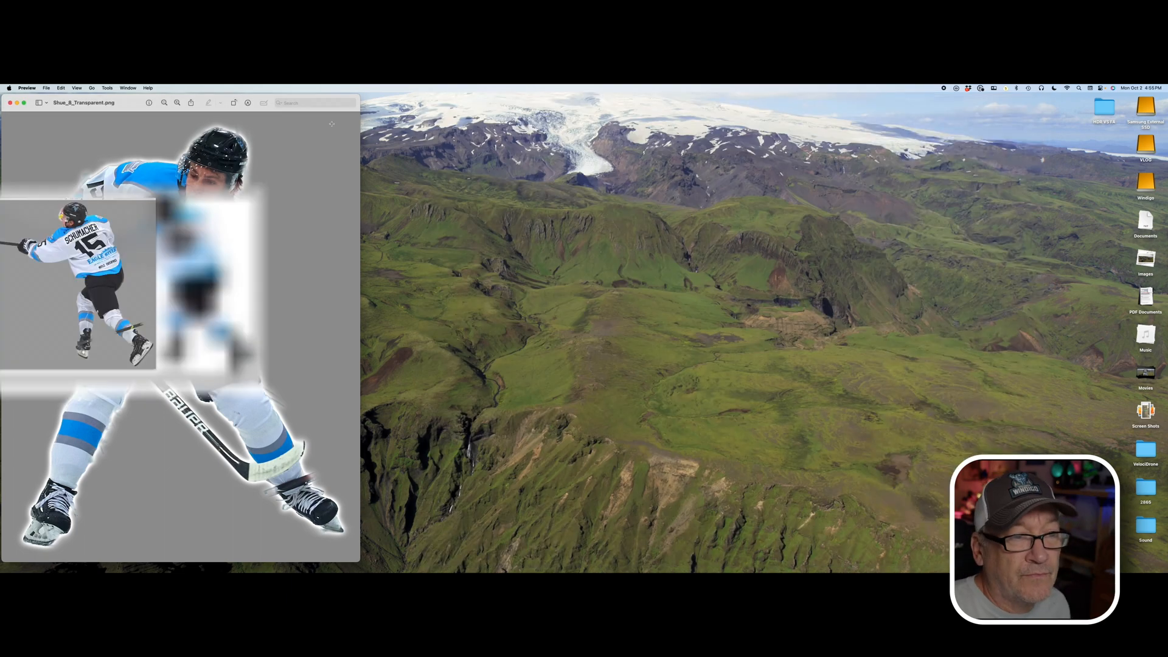
pyautogui.click(9, 103)
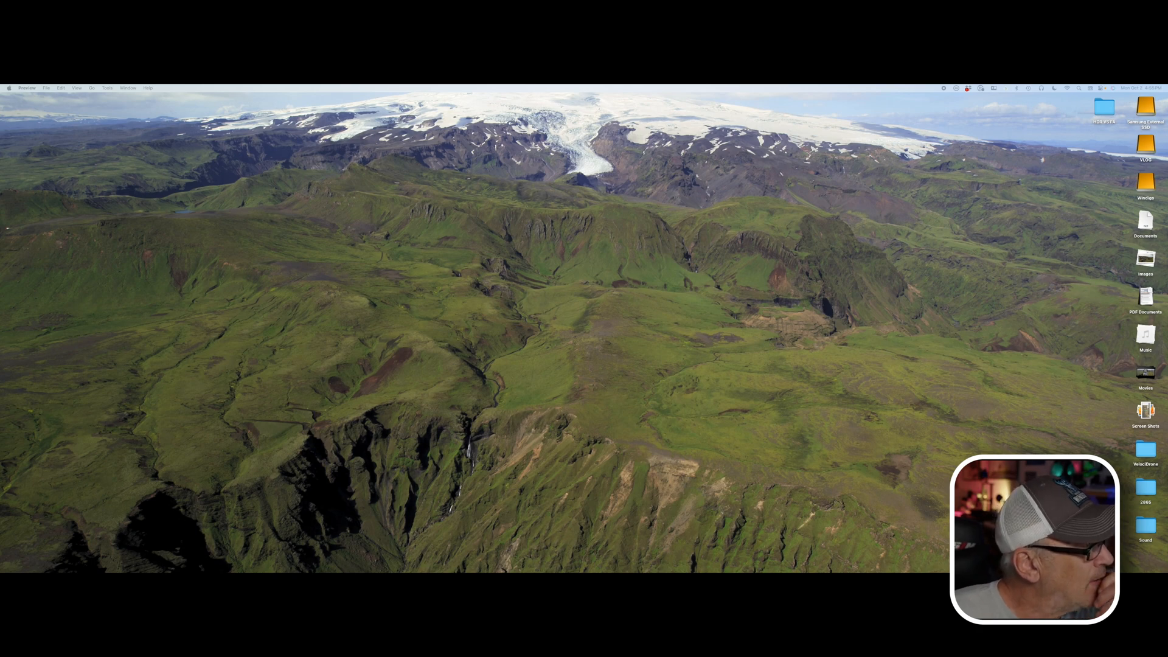
pyautogui.moveTo(0, 129); pyautogui.dragTo(322, 91)
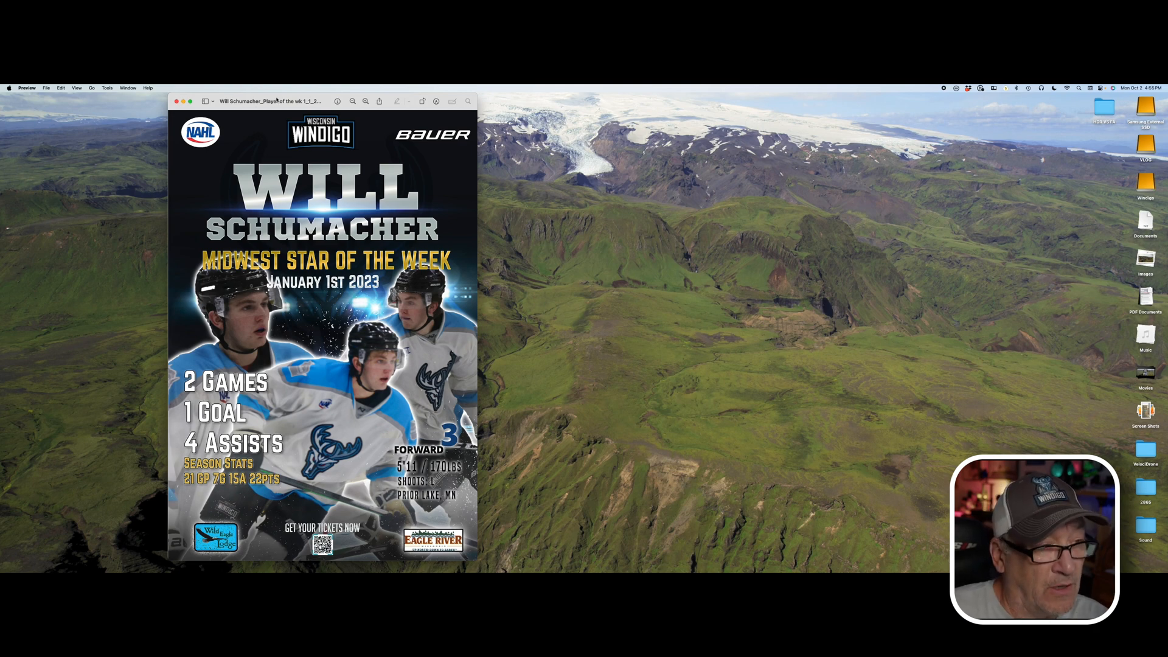
pyautogui.click(183, 102)
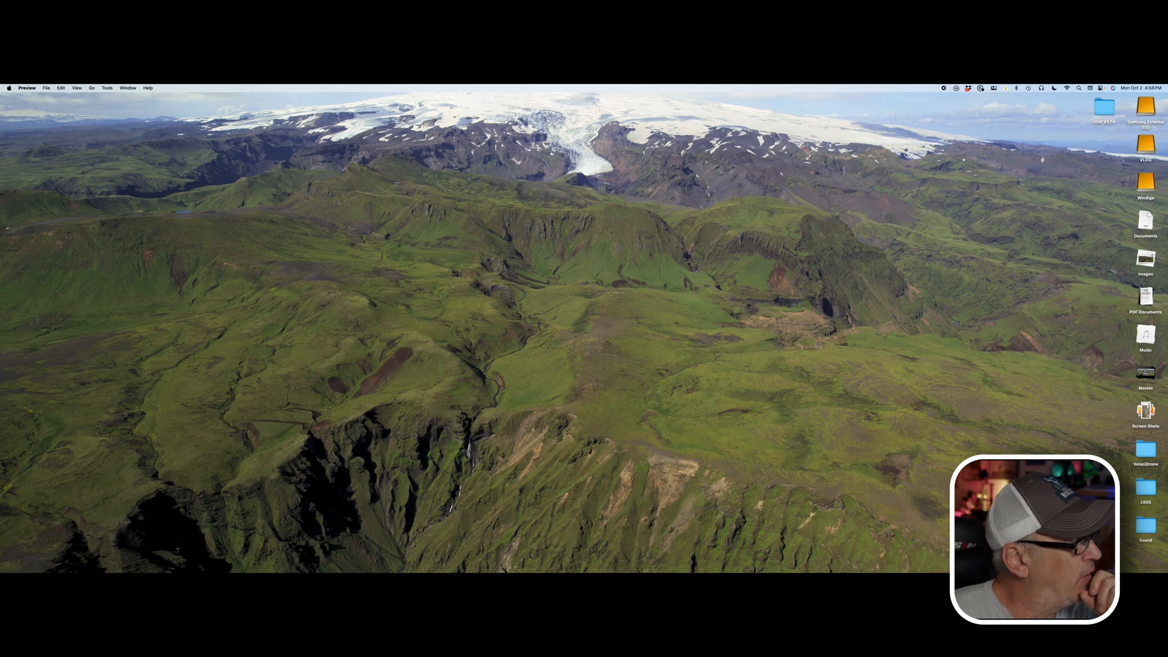
# Switch to Affinity Designer, enlarge the Windigo poster document to fill the screen and zoom in on the Special Player Events artboards.
pyautogui.moveTo(0, 137); pyautogui.dragTo(429, 154)
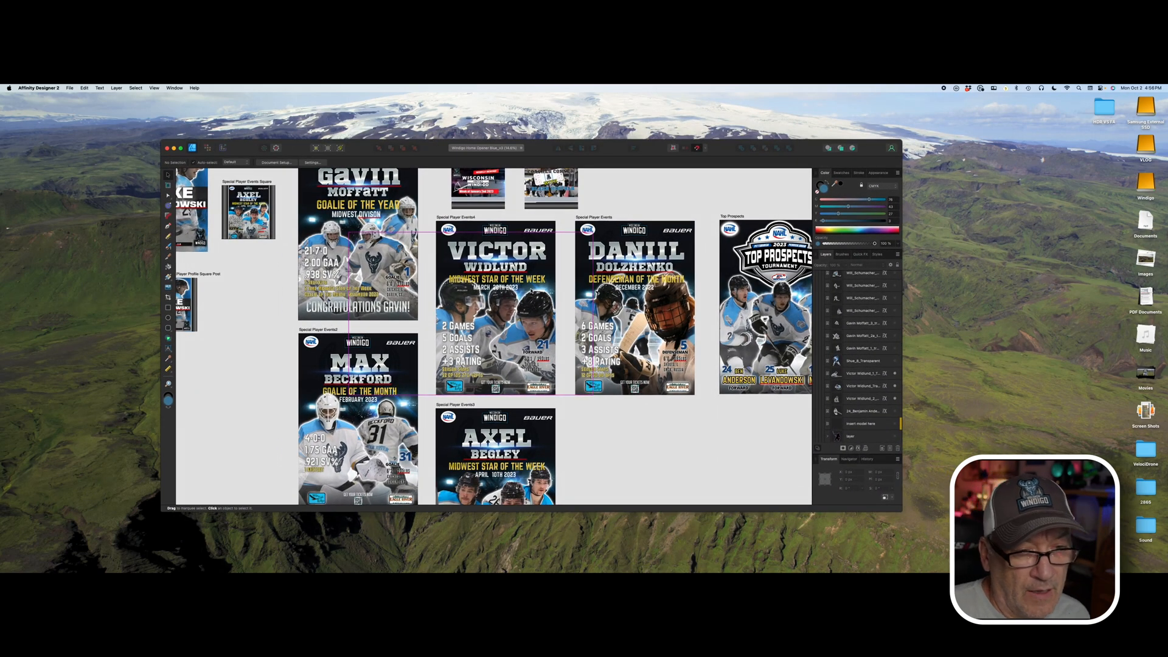
pyautogui.scroll(3, 527, 258)
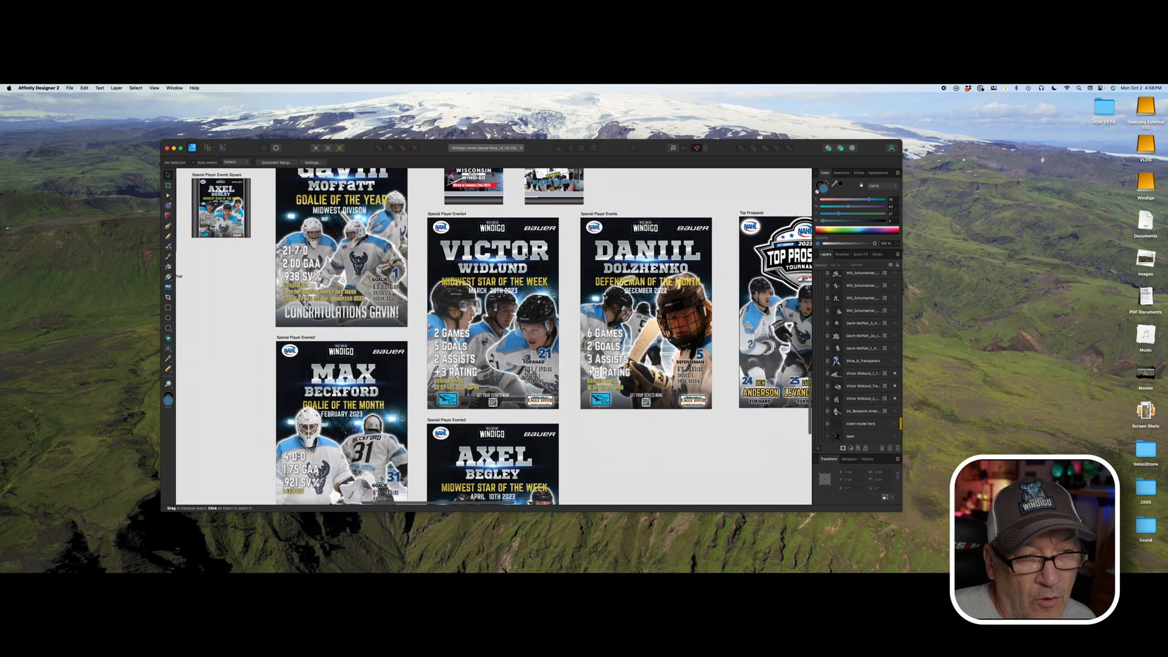
pyautogui.click(181, 148)
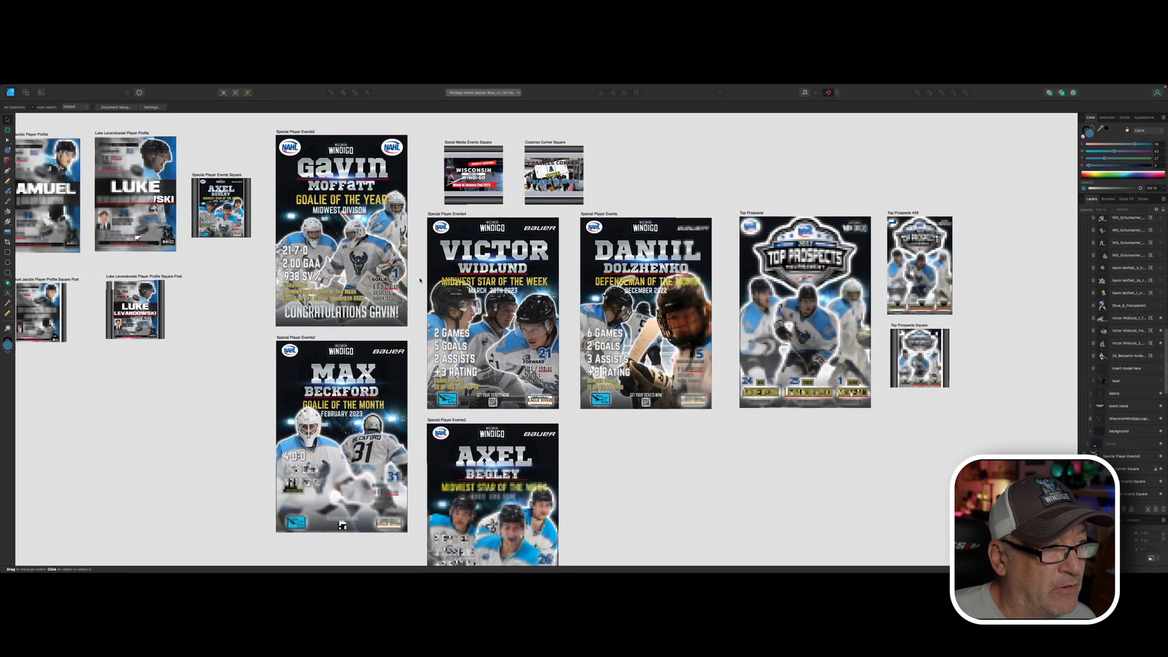
pyautogui.scroll(2, 339, 237)
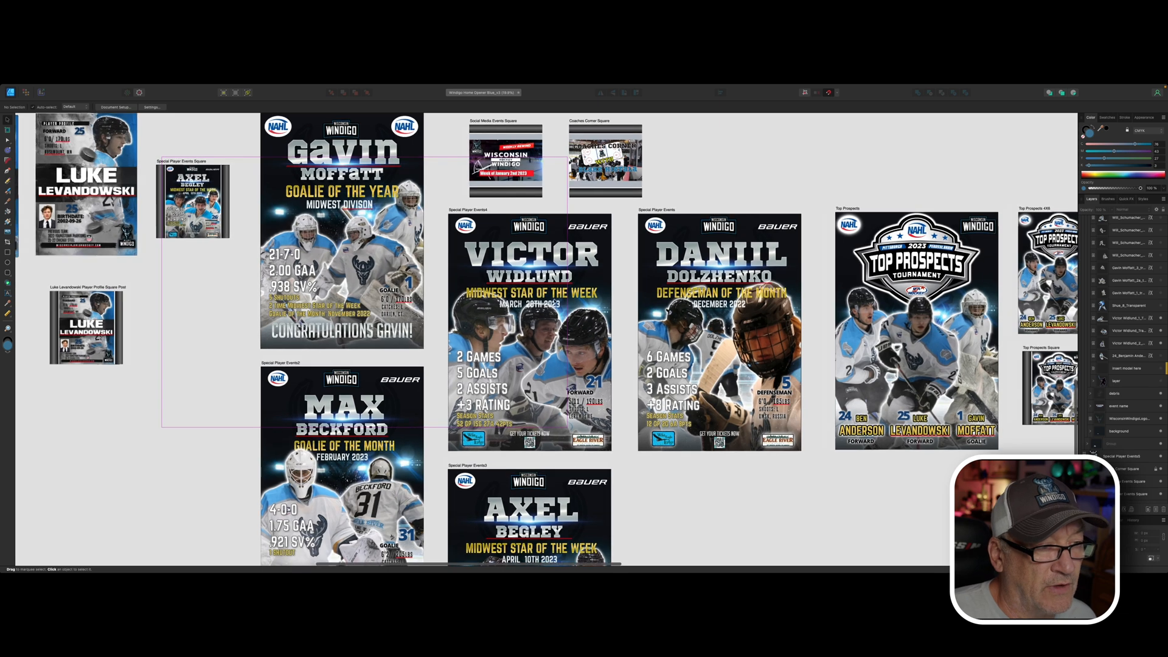
# Select the Special Player Events4 artboard and expand its layers down to the player photos in the model group.
pyautogui.click(600, 240)
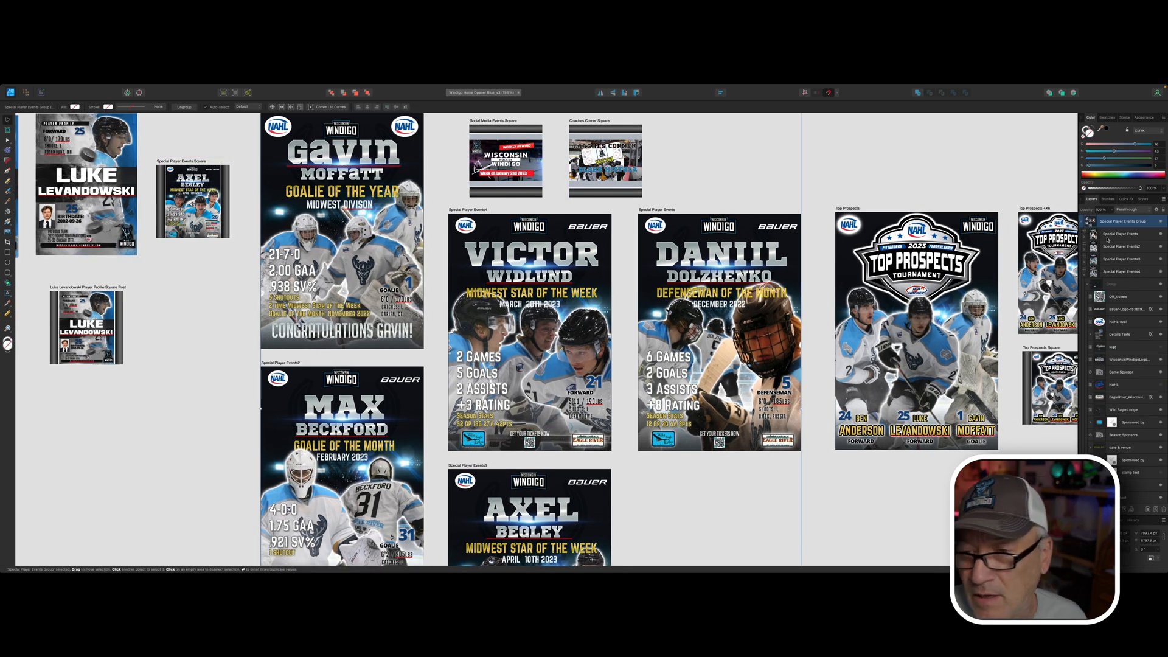
pyautogui.click(1122, 271)
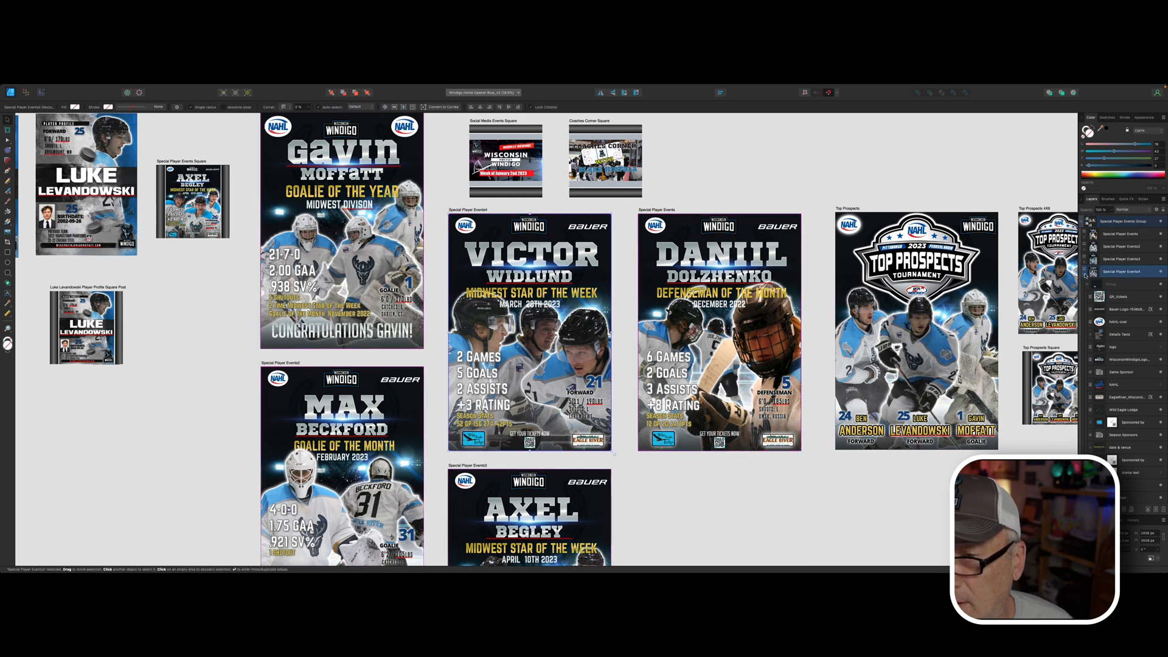
pyautogui.click(1090, 285)
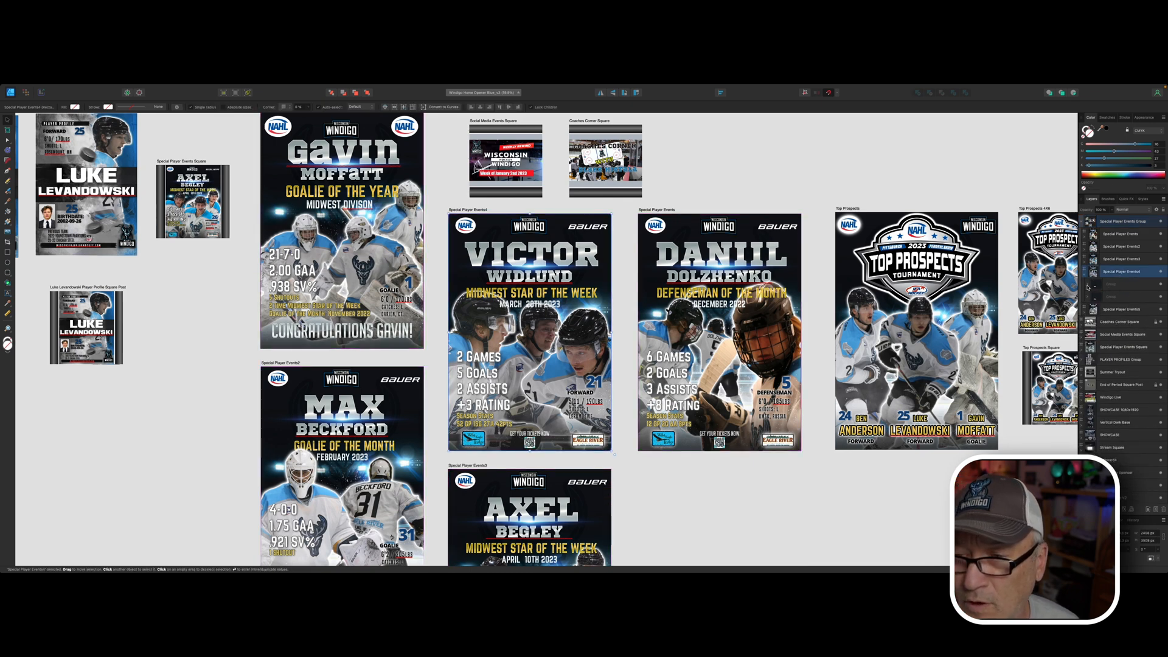
pyautogui.click(1088, 286)
pyautogui.scroll(-15, 1111, 366)
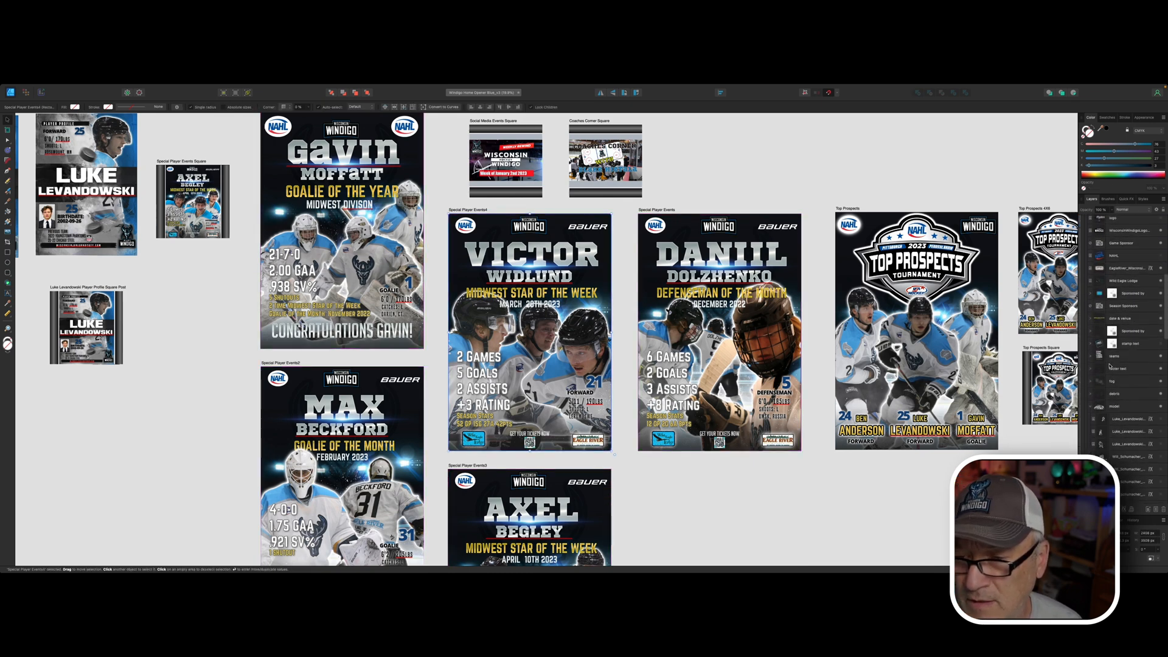
pyautogui.scroll(-5, 1110, 366)
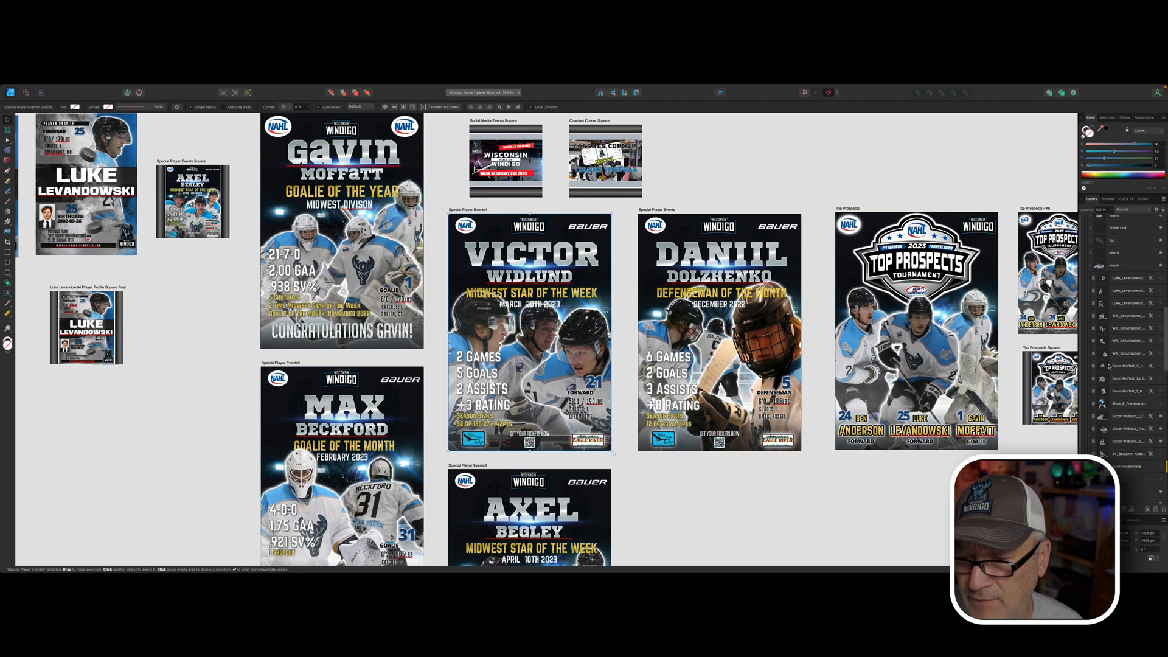
# Hide the player cut-outs still showing on Special Player Events4 and delete that player's four old photo layers from the model group.
pyautogui.click(1137, 321)
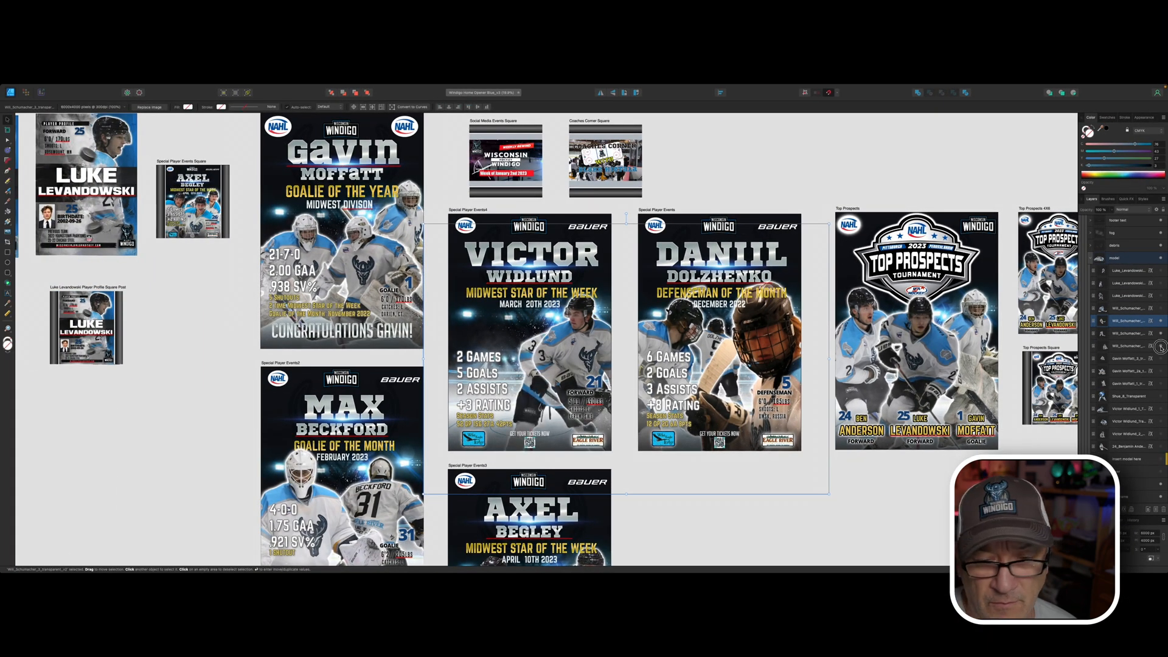
pyautogui.click(1162, 347)
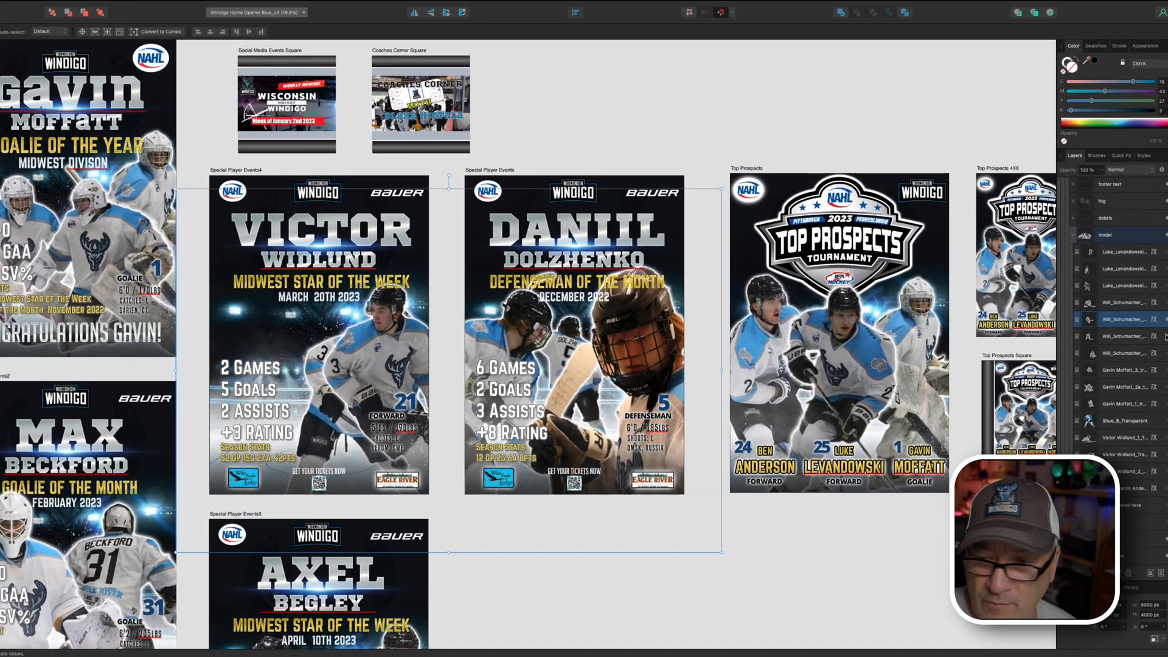
pyautogui.click(1166, 337)
pyautogui.click(1138, 303)
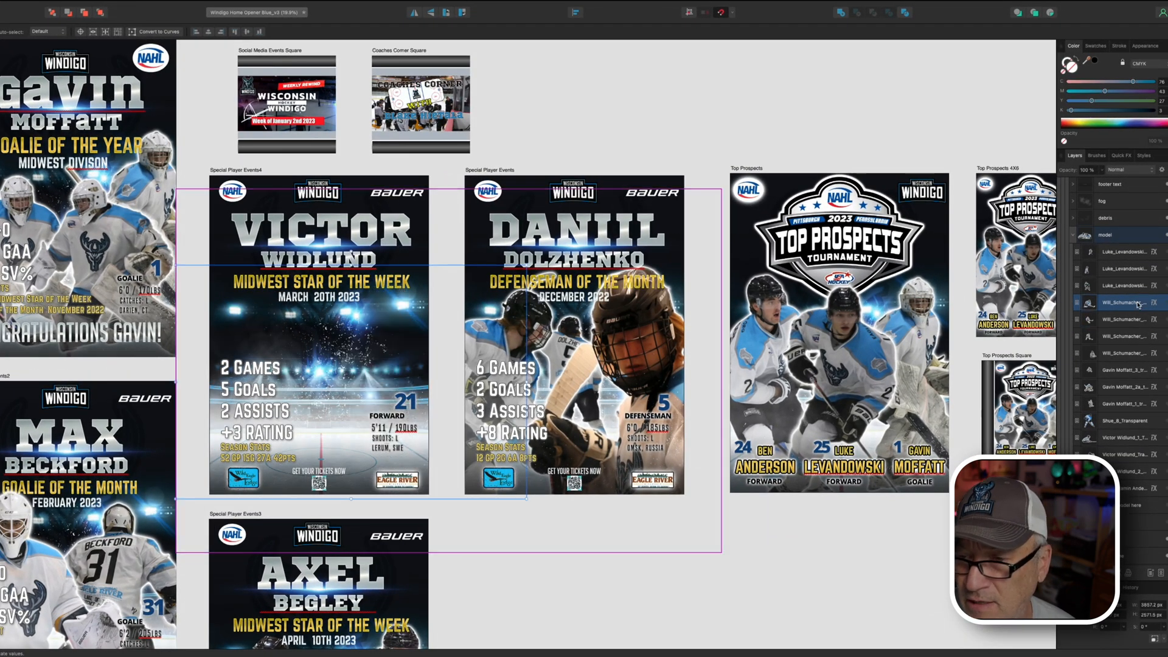
pyautogui.keyDown('shift'); pyautogui.click(1126, 354); pyautogui.keyUp('shift')
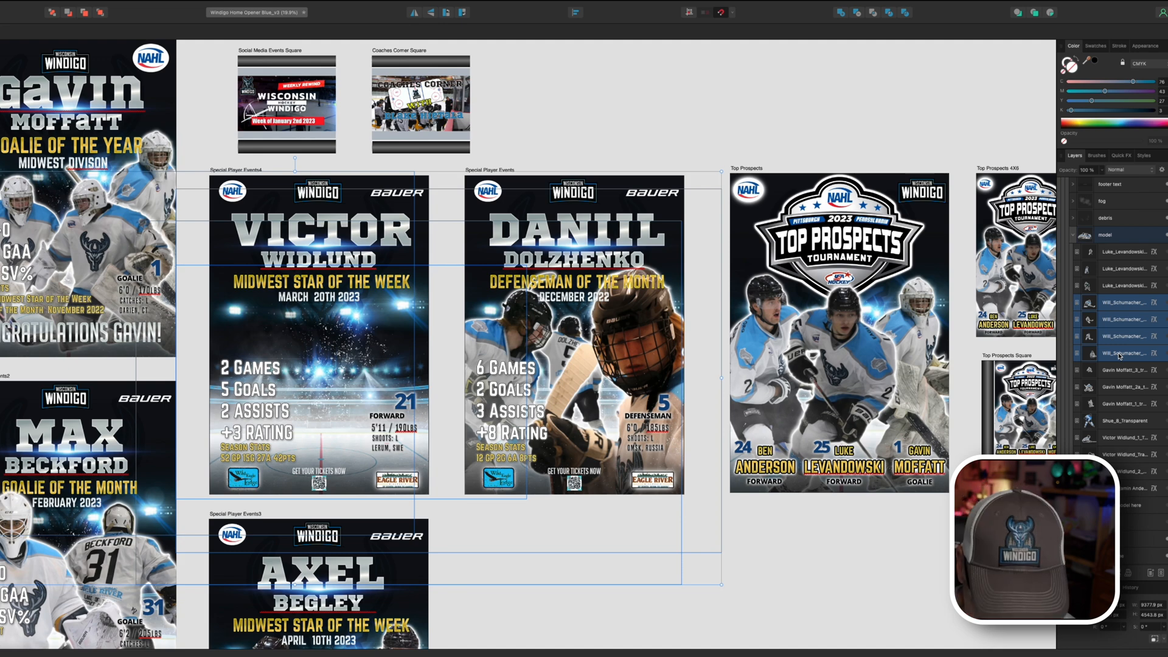
pyautogui.press('Delete')
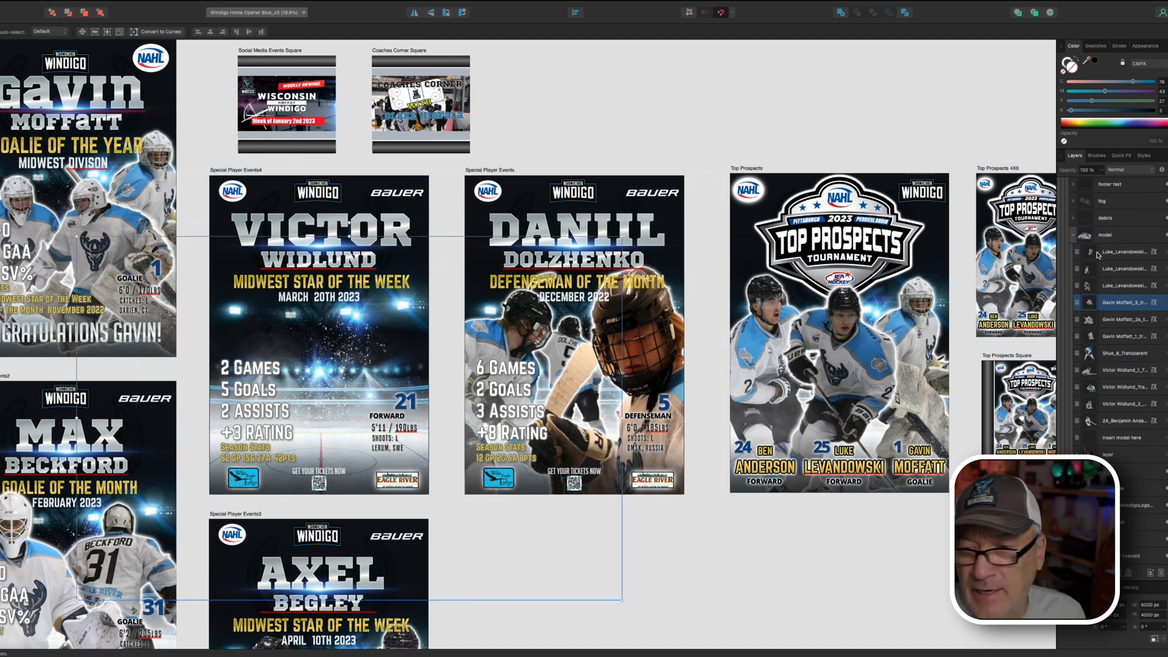
# Expand the date & venue group of Special Player Events4 and select its Location text layer.
pyautogui.scroll(5, 1098, 255)
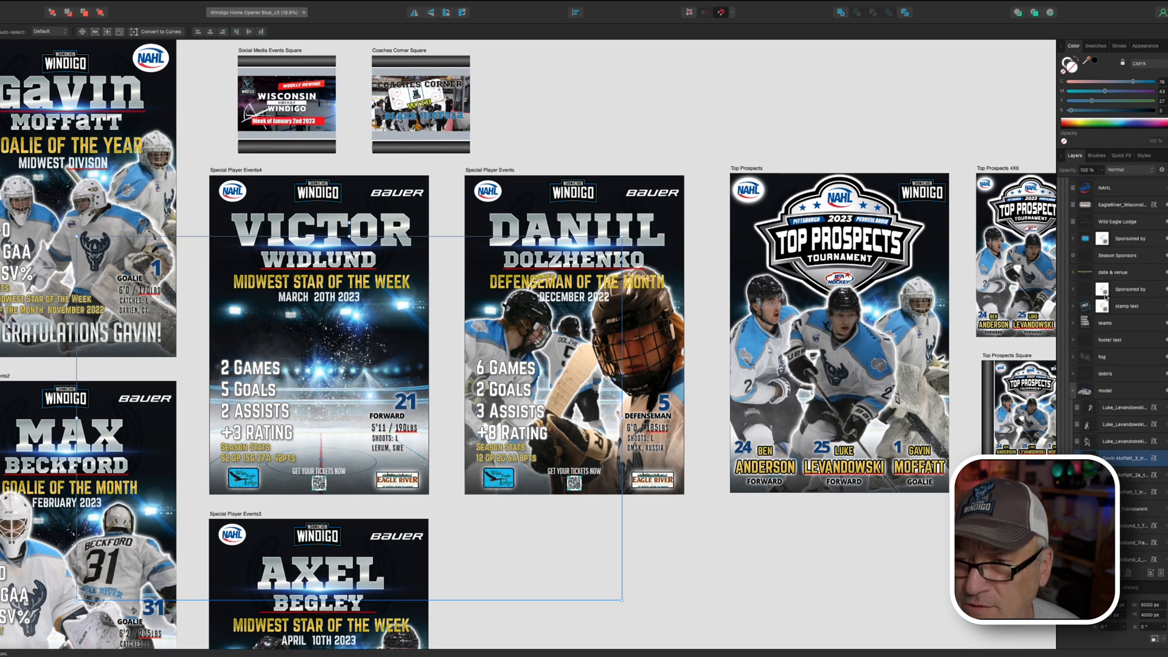
pyautogui.scroll(3, 1106, 297)
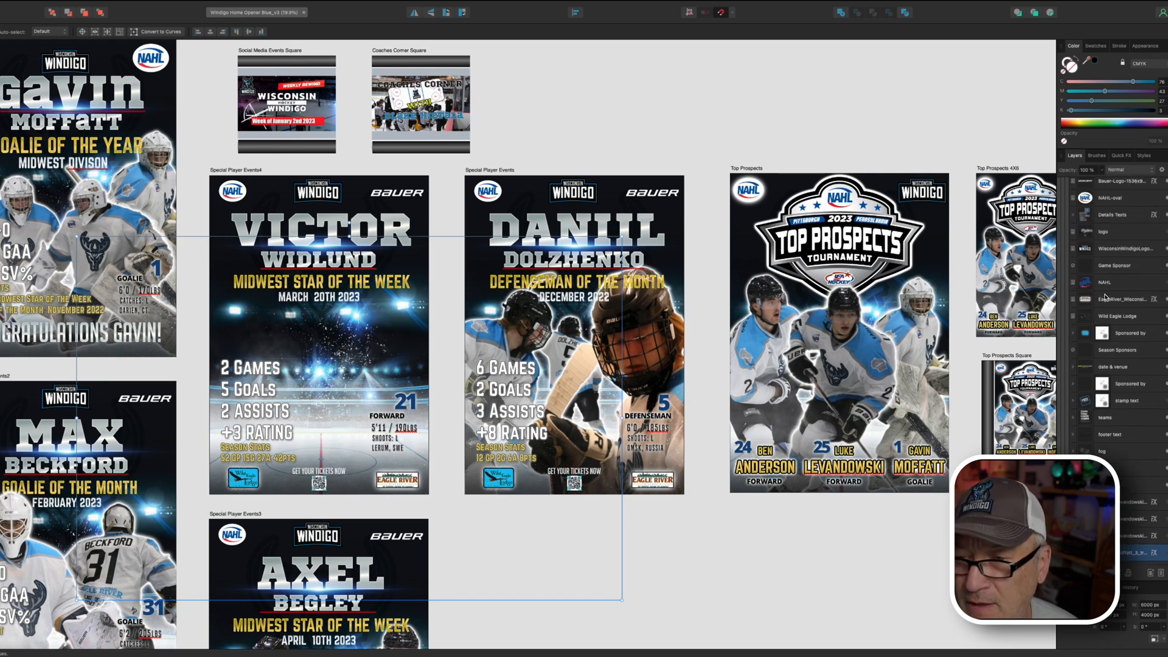
pyautogui.scroll(1, 1107, 297)
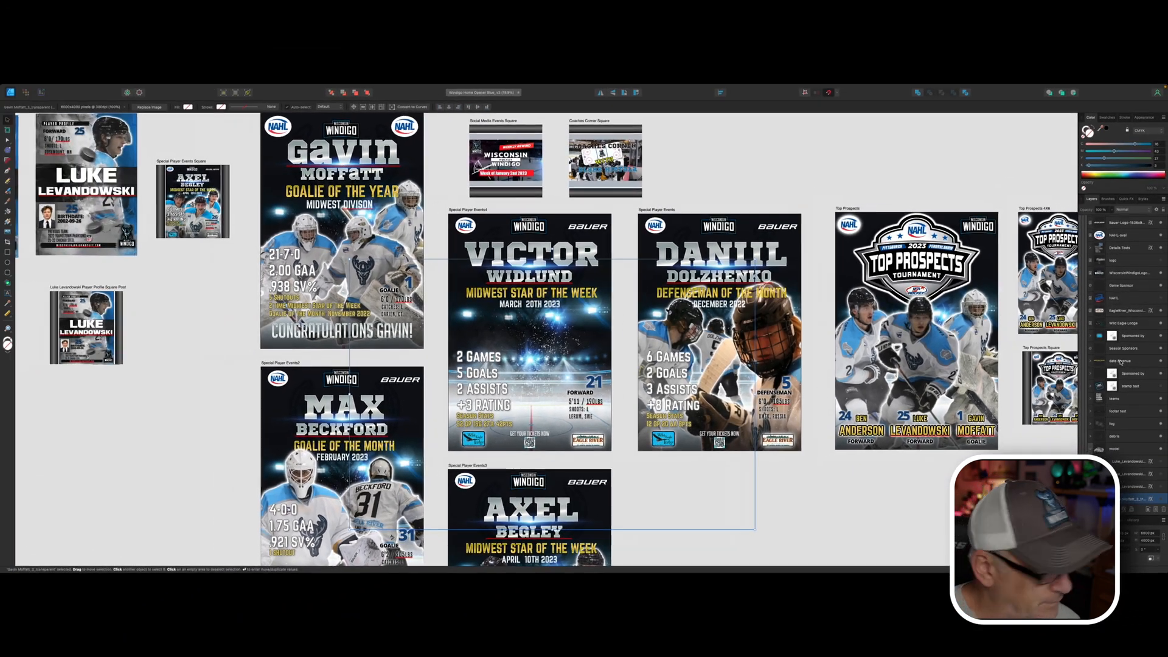
pyautogui.scroll(-5, 1114, 377)
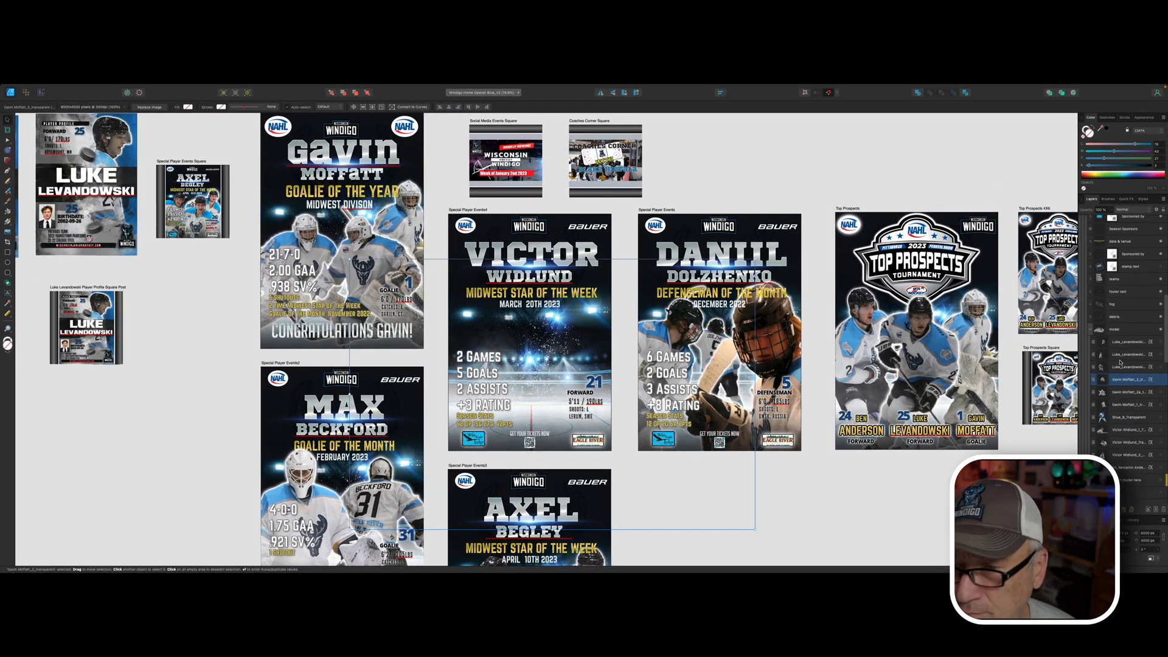
pyautogui.scroll(-1, 1120, 363)
pyautogui.scroll(3, 1125, 296)
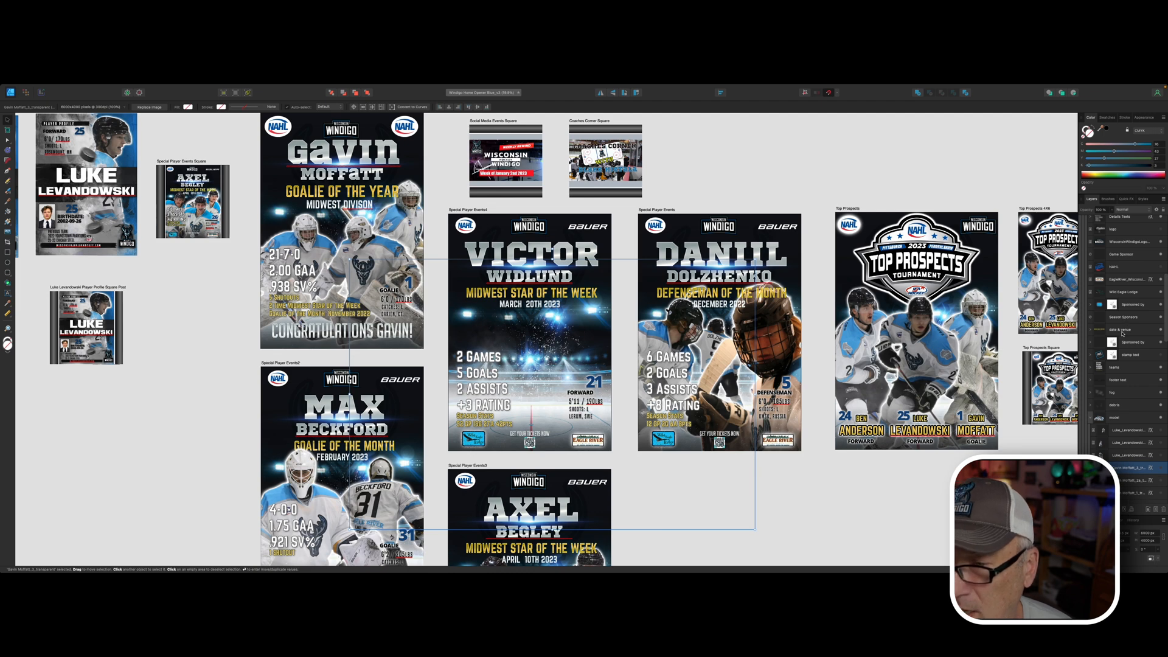
pyautogui.click(1124, 330)
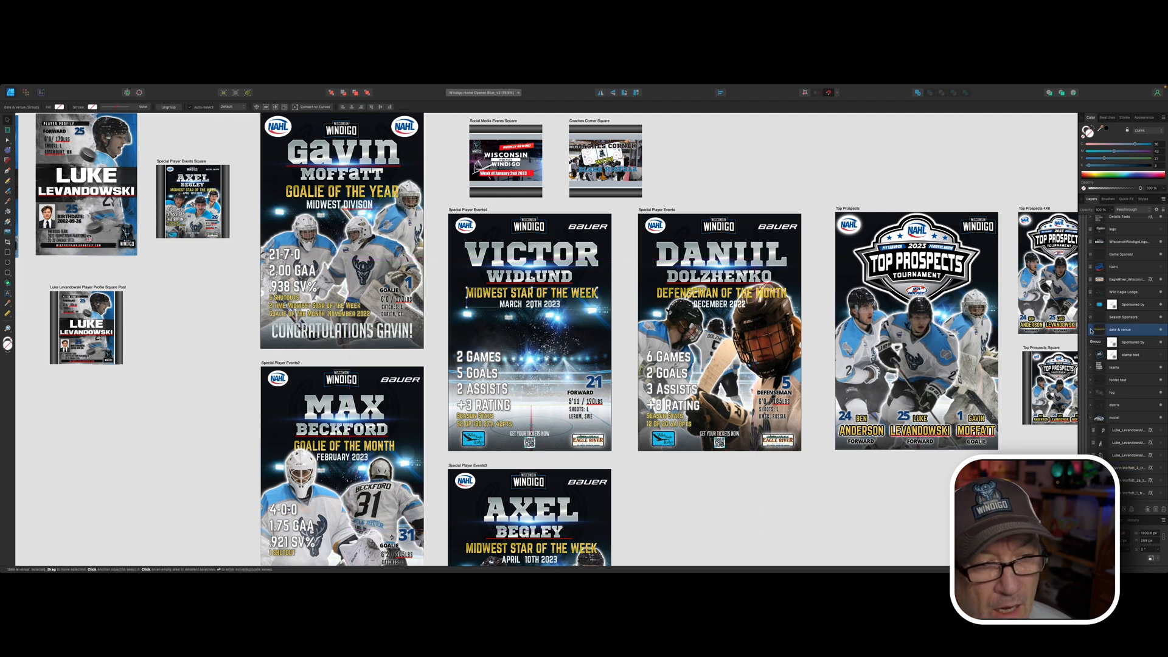
pyautogui.click(1091, 330)
pyautogui.click(1125, 342)
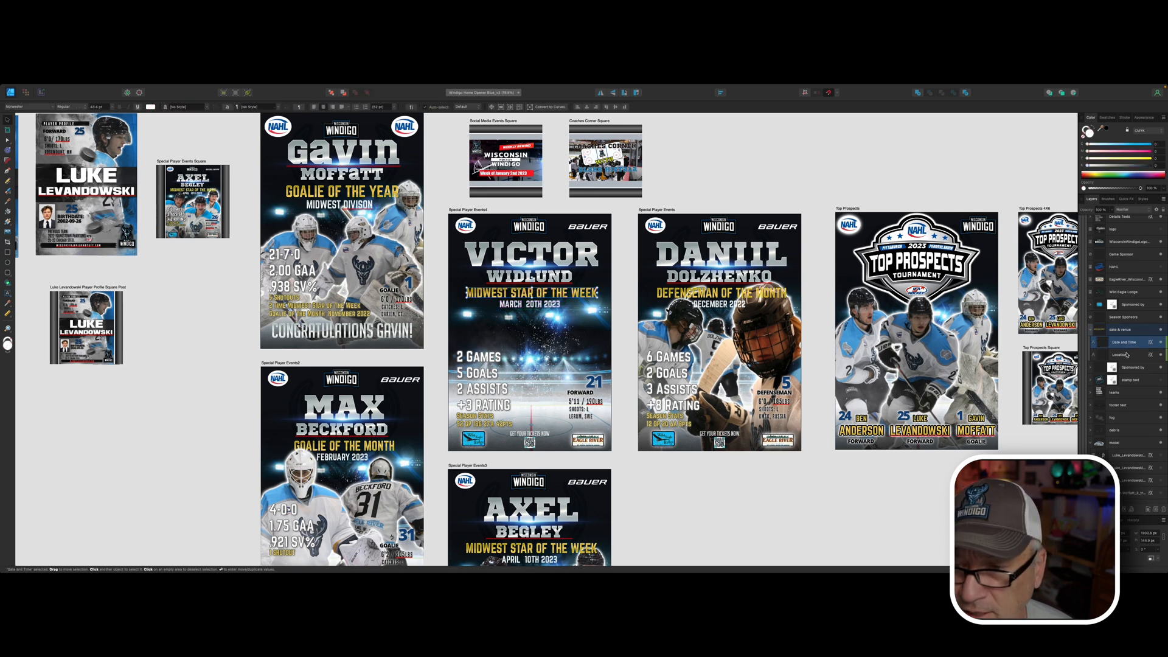
pyautogui.click(1126, 355)
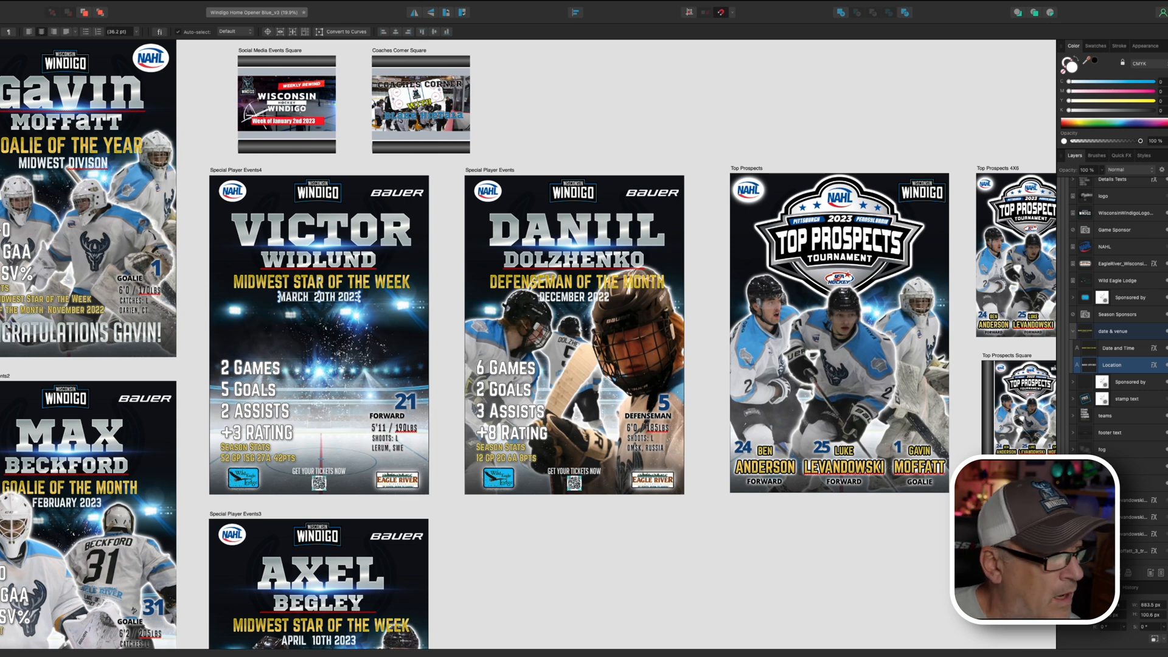
# Replace the month in the date line of Special Player Events4 with OCTOBER.
pyautogui.press('t')
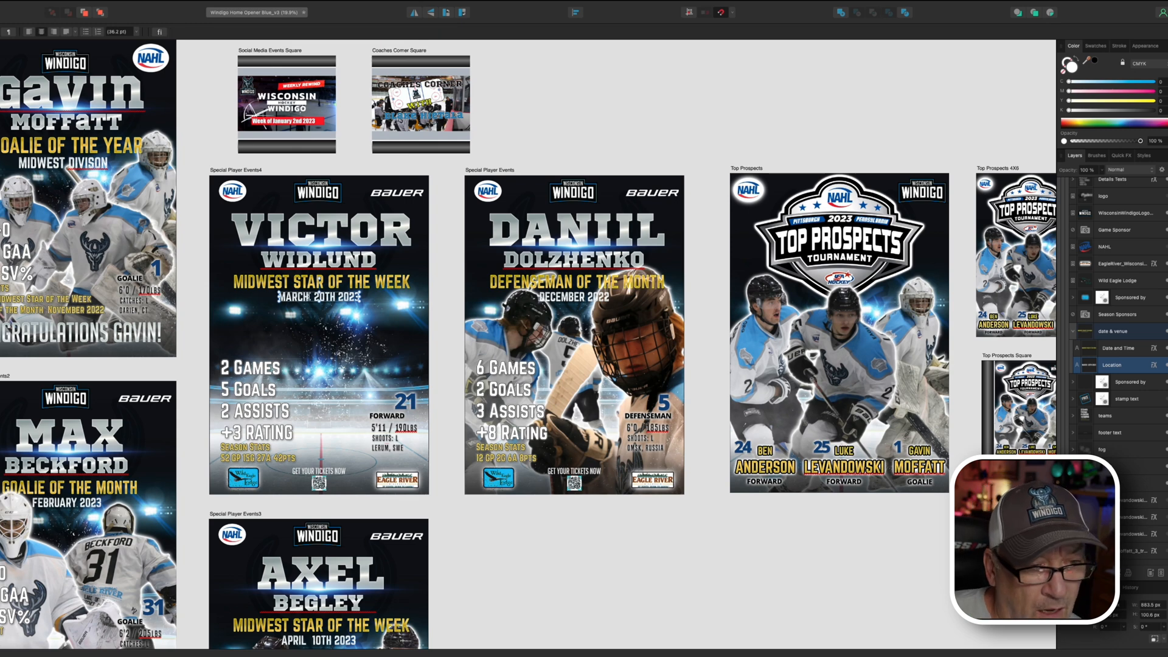
pyautogui.click(309, 296)
pyautogui.press('BackSpace')
pyautogui.press('BackSpace')
pyautogui.press('BackSpace')
pyautogui.press('BackSpace')
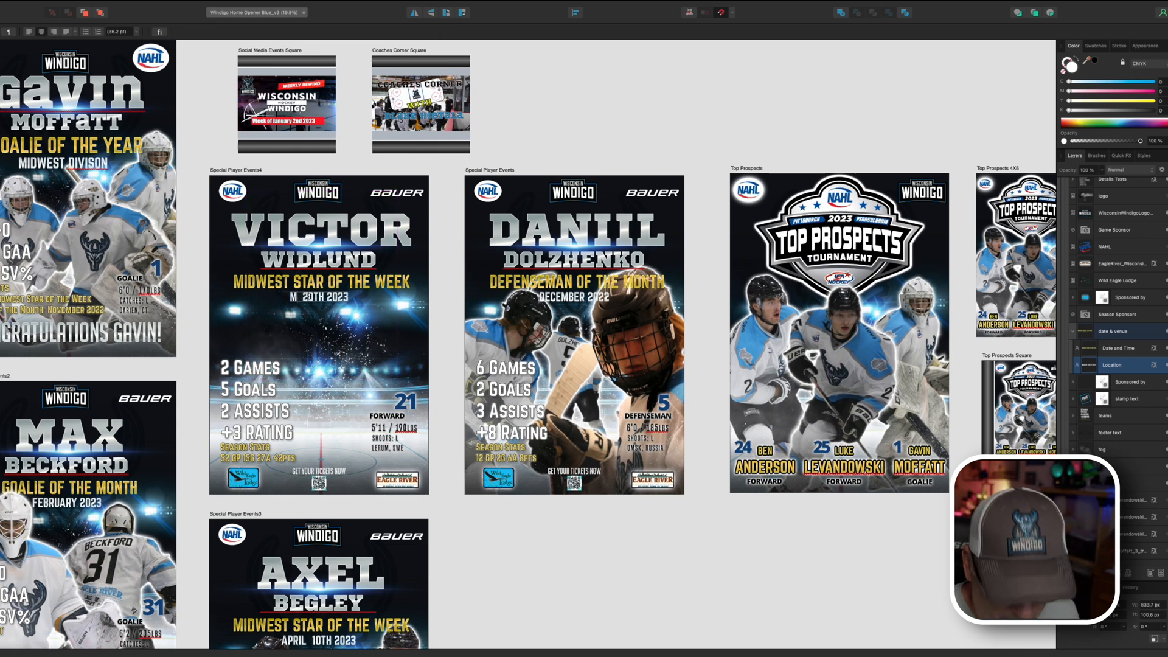
pyautogui.press('BackSpace')
pyautogui.write('DE')
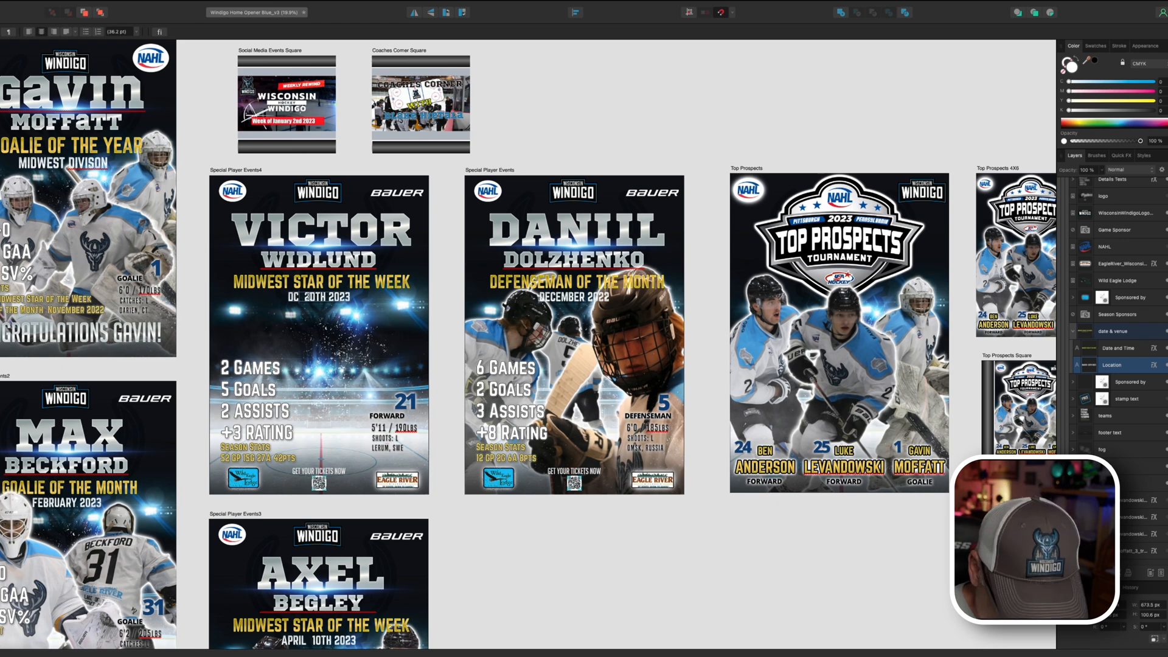
pyautogui.write('TOBER')
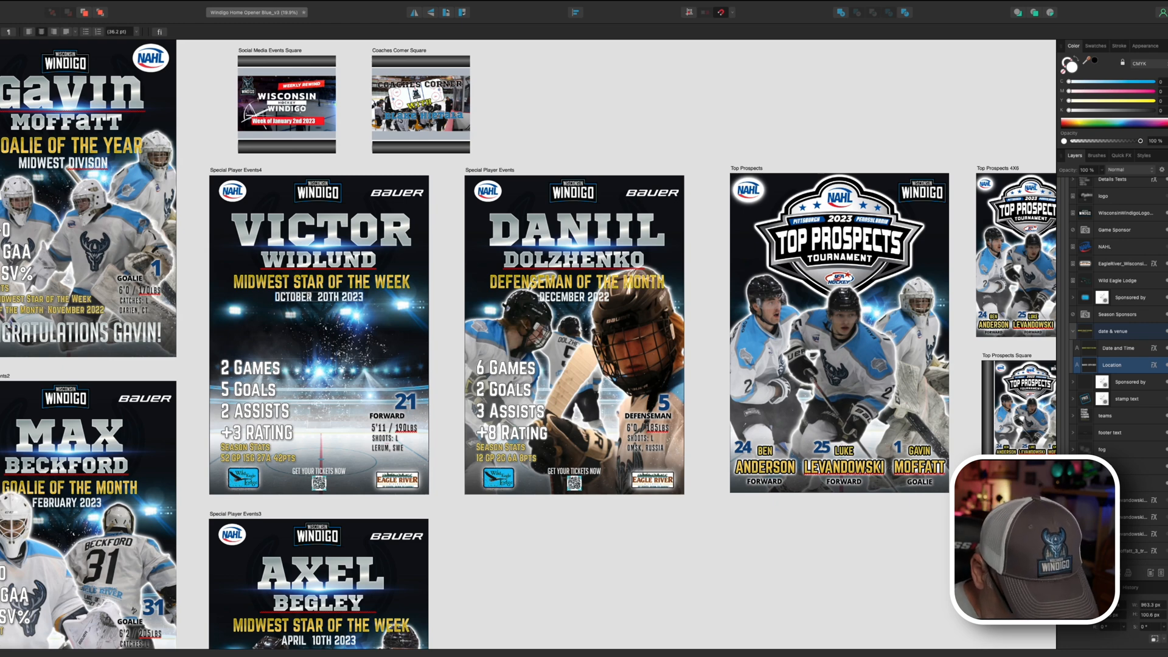
# Replace the day in that date line with 1ST so it reads October 1st 2023.
pyautogui.click(340, 297)
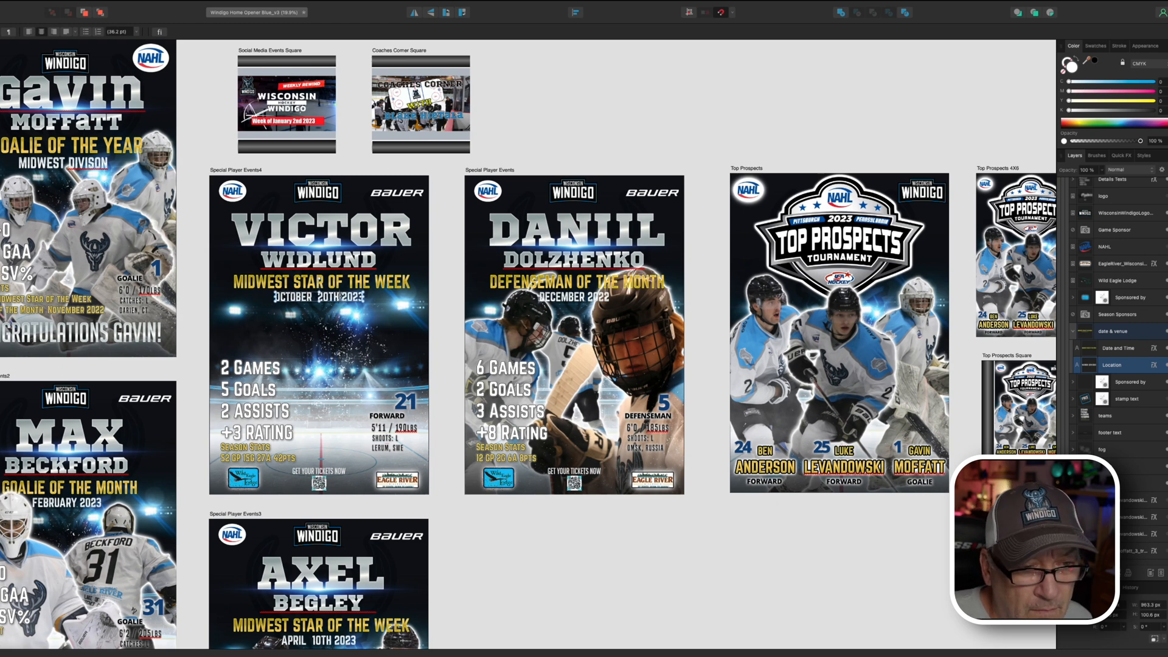
pyautogui.press('BackSpace')
pyautogui.press('BackSpace')
pyautogui.press('BackSpace')
pyautogui.press('BackSpace')
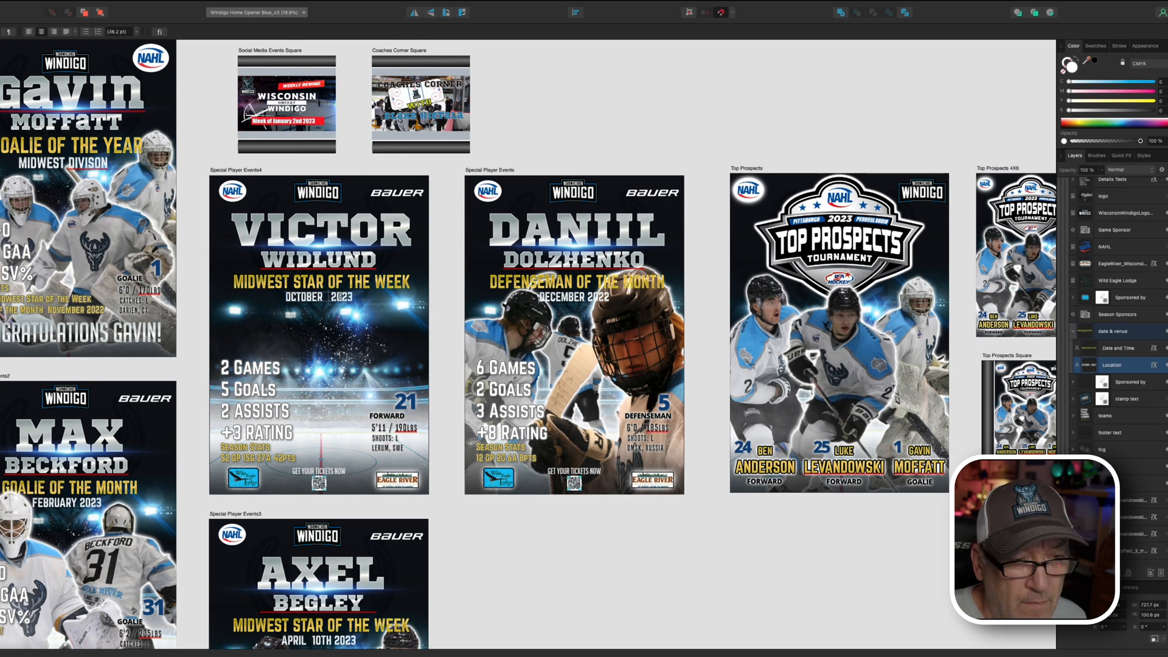
pyautogui.write('1ST')
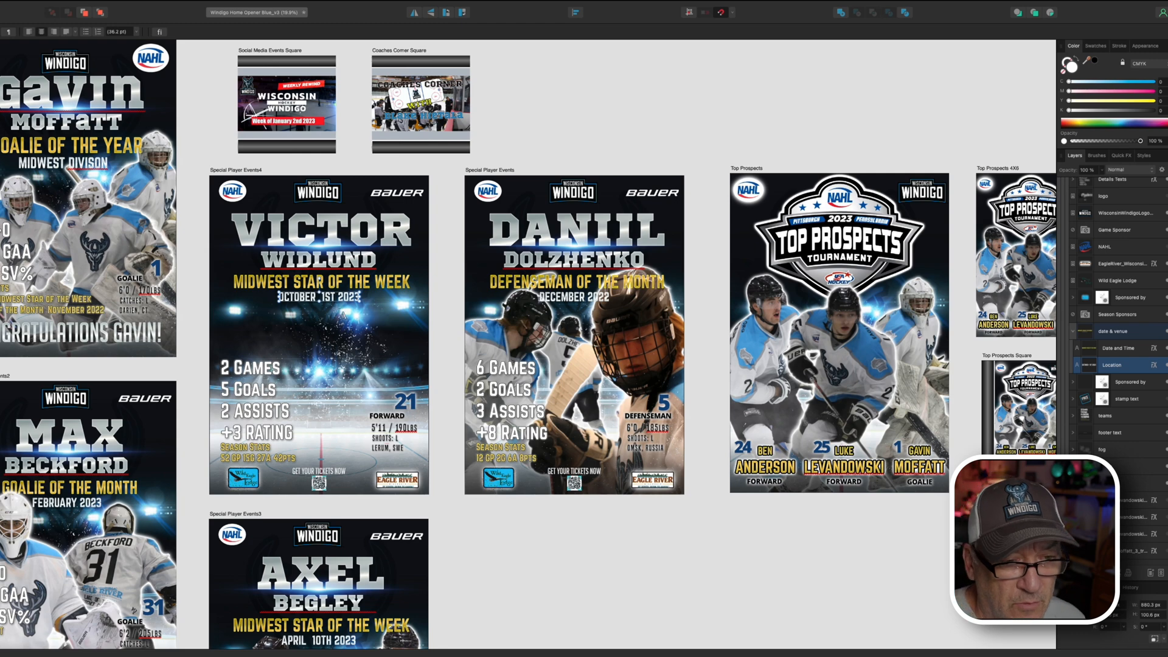
# Update the stats text on Special Player Events4 to 7 Goals and 1 Assists.
pyautogui.click(229, 365)
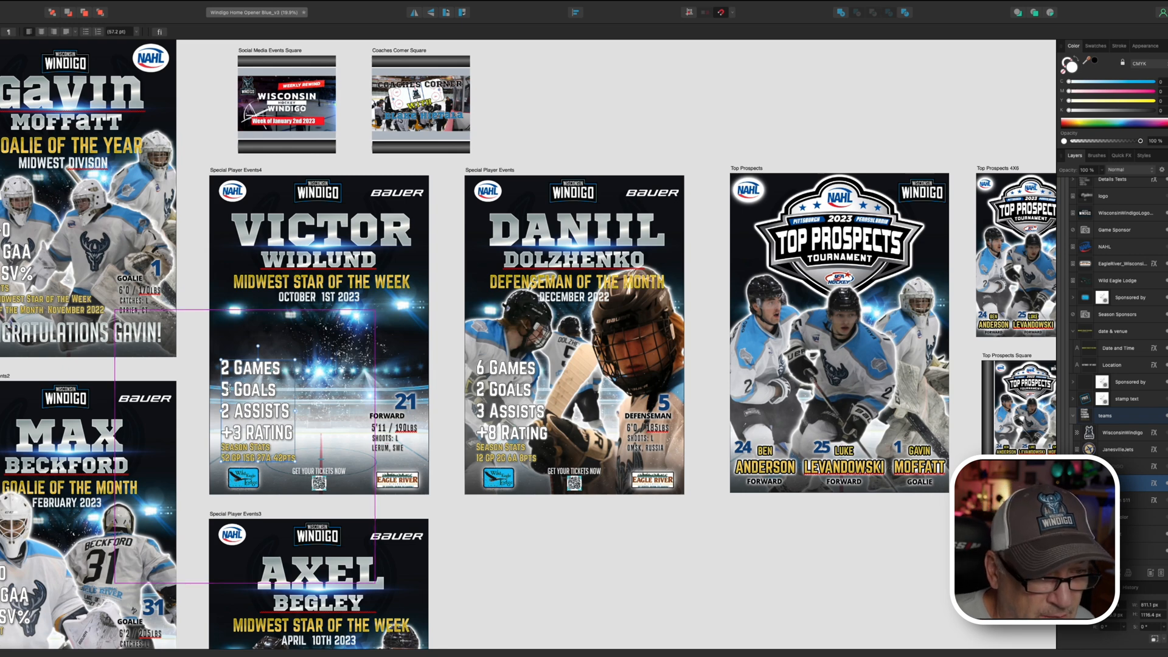
pyautogui.doubleClick(226, 389)
pyautogui.write('7')
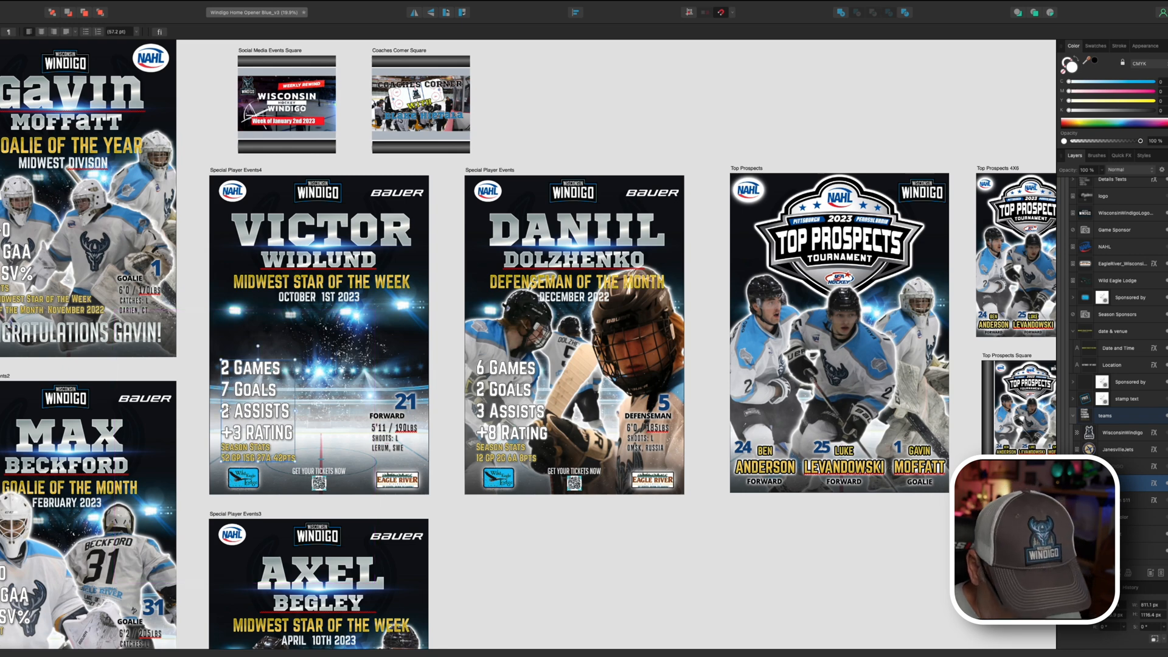
pyautogui.doubleClick(224, 411)
pyautogui.write('1')
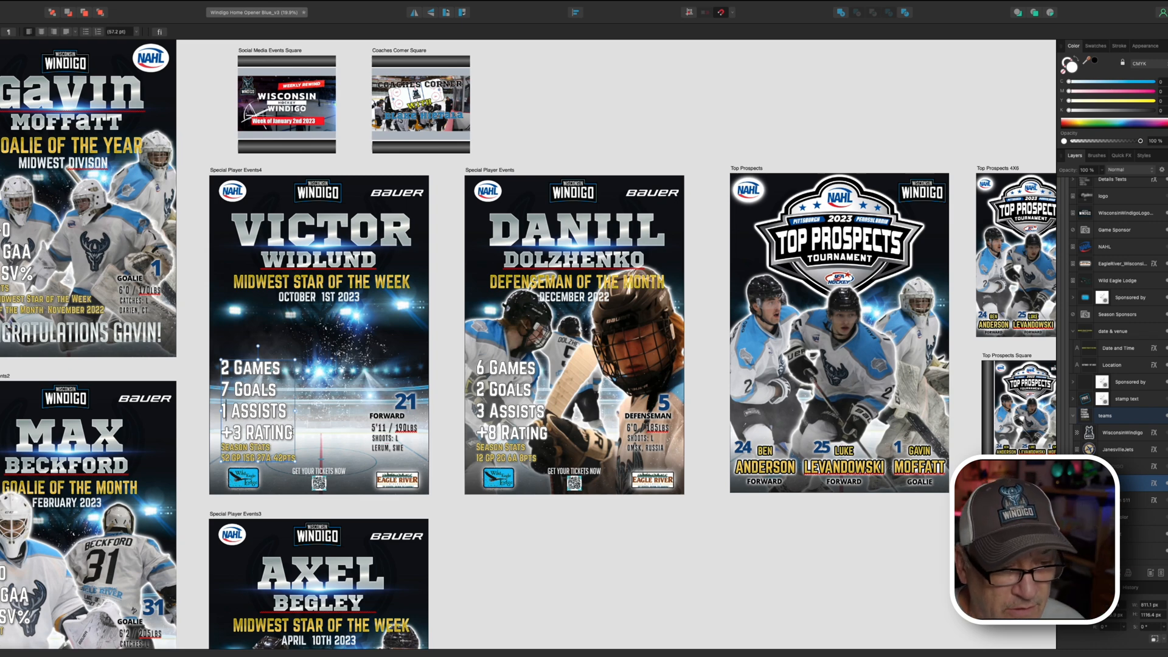
# Replace the rating line at the end of the main stats text with 2 HAT TRICKS.
pyautogui.press('BackSpace')
pyautogui.press('BackSpace')
pyautogui.press('BackSpace')
pyautogui.press('BackSpace')
pyautogui.press('BackSpace')
pyautogui.press('BackSpace')
pyautogui.press('BackSpace')
pyautogui.press('BackSpace')
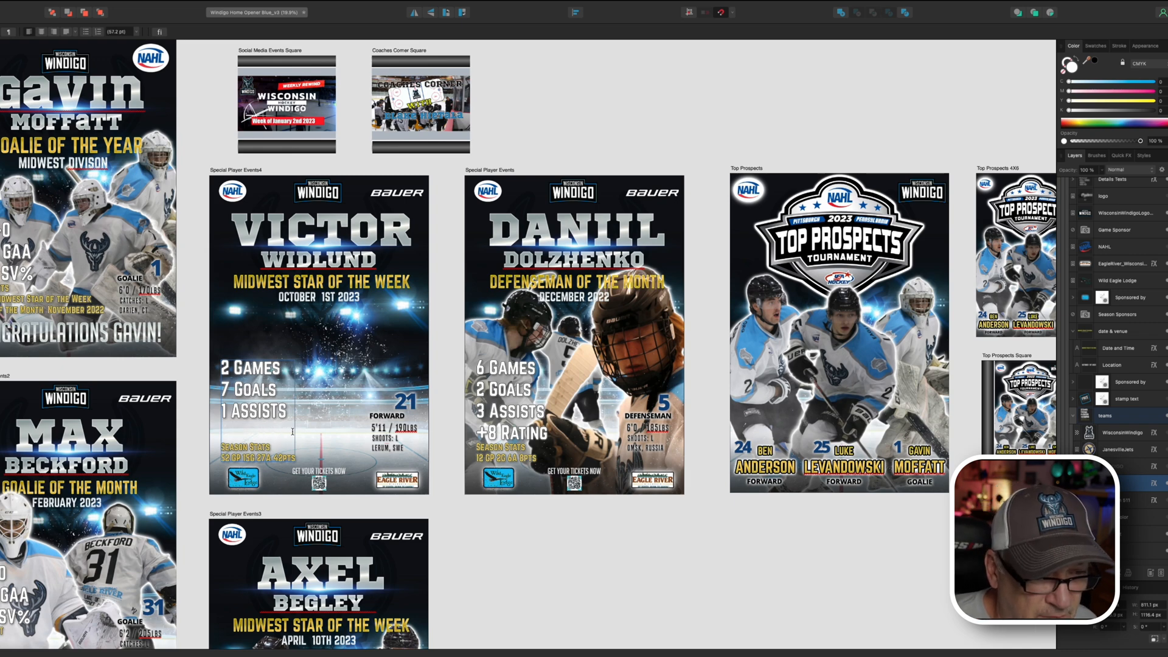
pyautogui.press('BackSpace')
pyautogui.write('2 HAT')
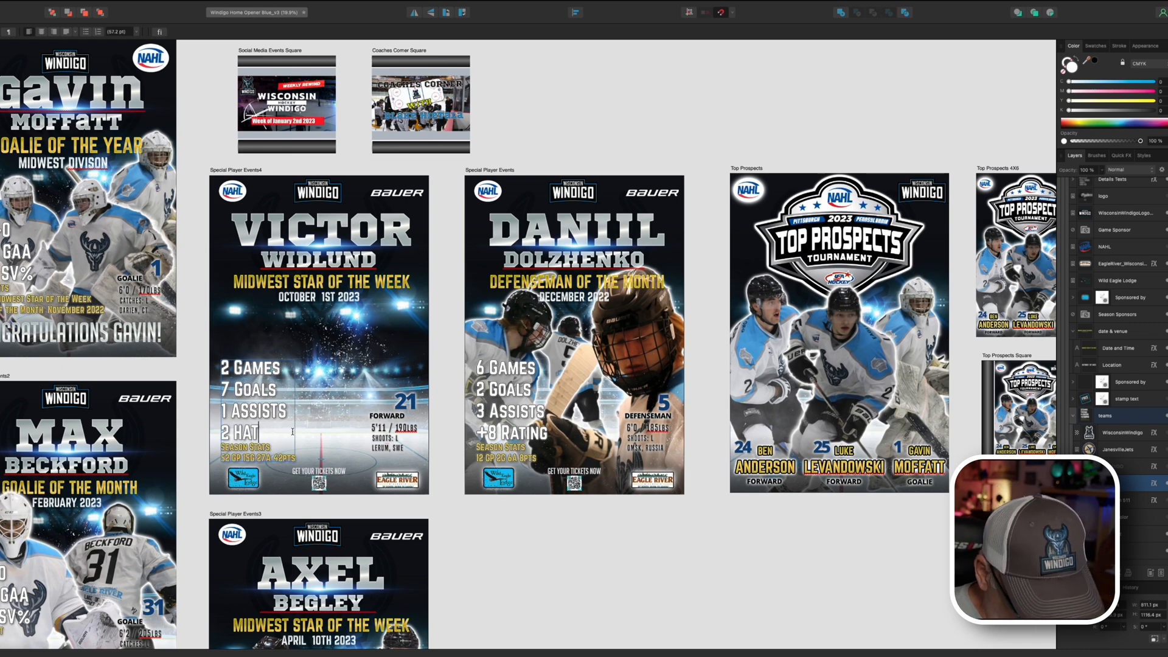
pyautogui.write(' TRICKS')
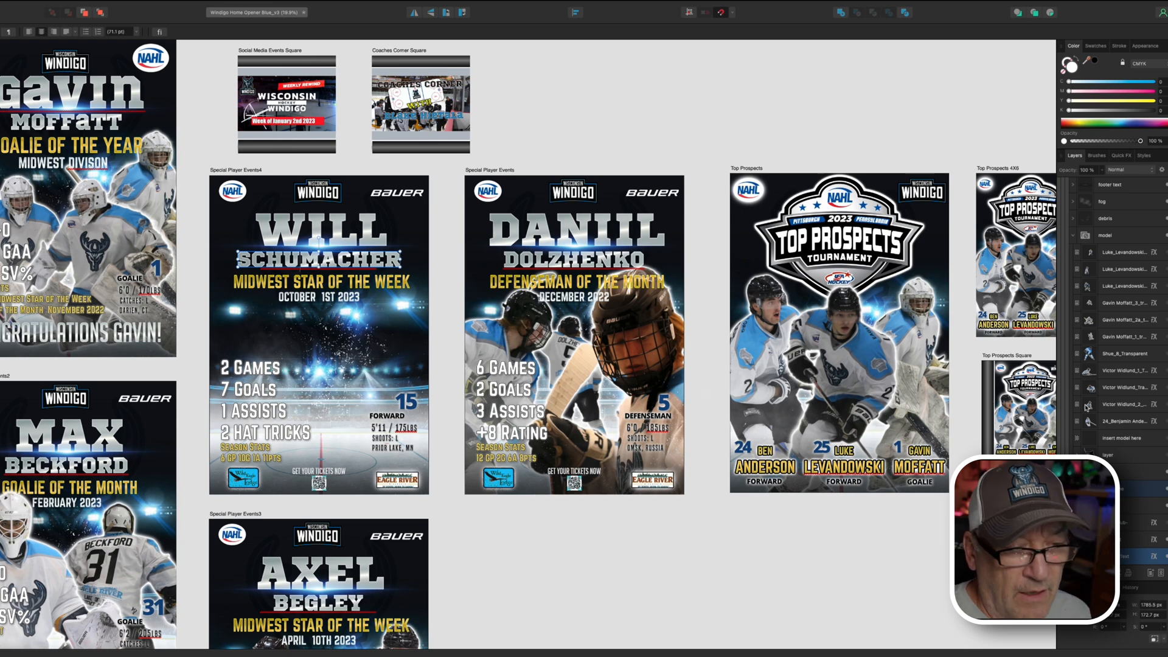
# Collapse the event name group and select the first of the old player's remaining photo layers in the model group.
pyautogui.scroll(-5, 1113, 413)
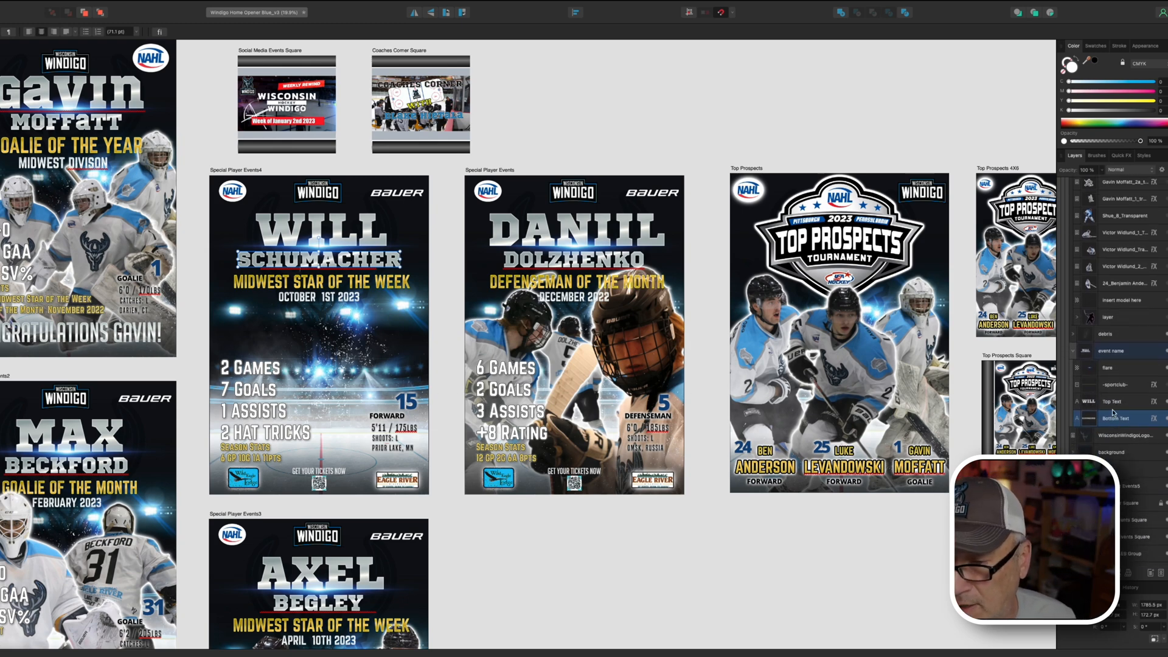
pyautogui.click(1073, 355)
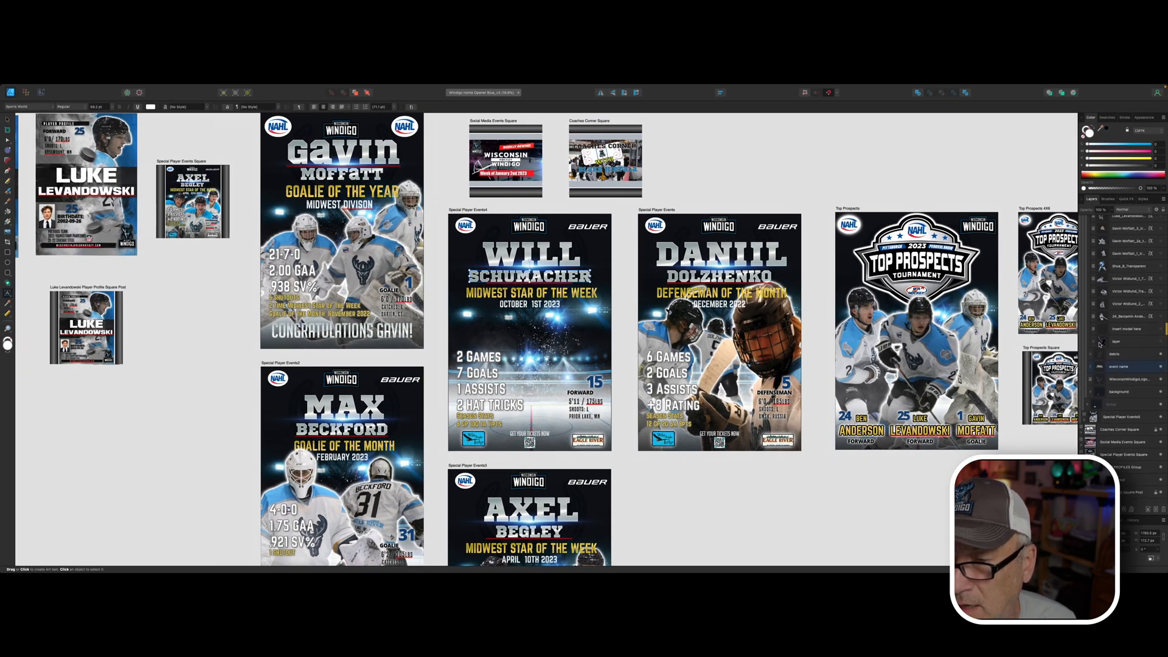
pyautogui.click(1096, 343)
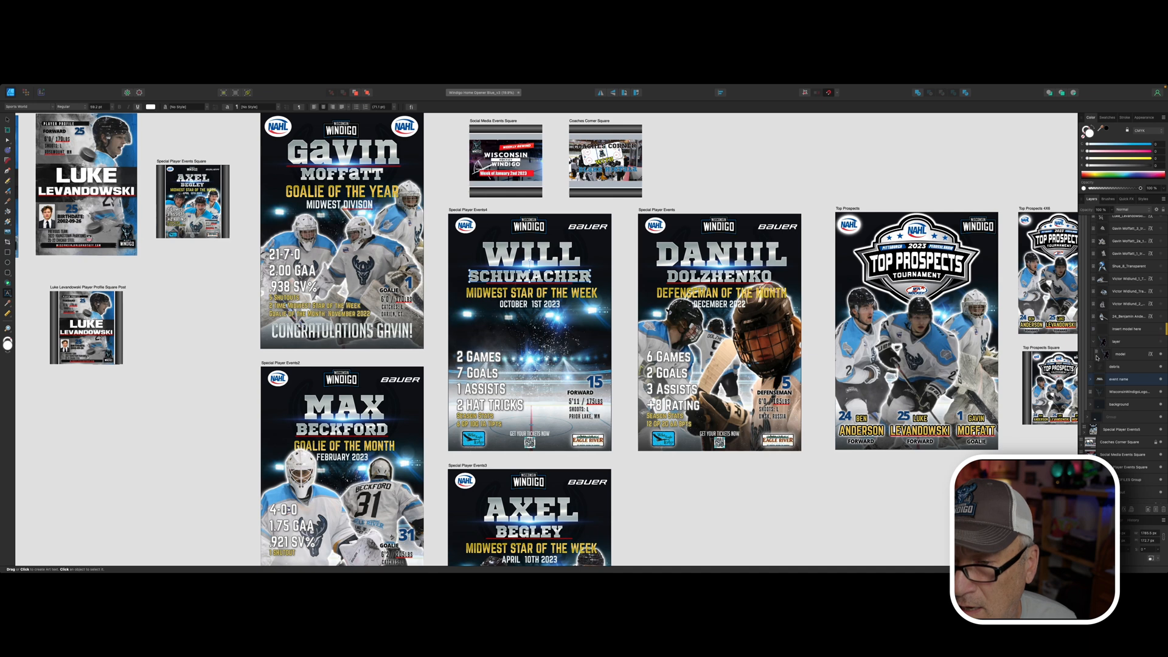
pyautogui.click(1099, 355)
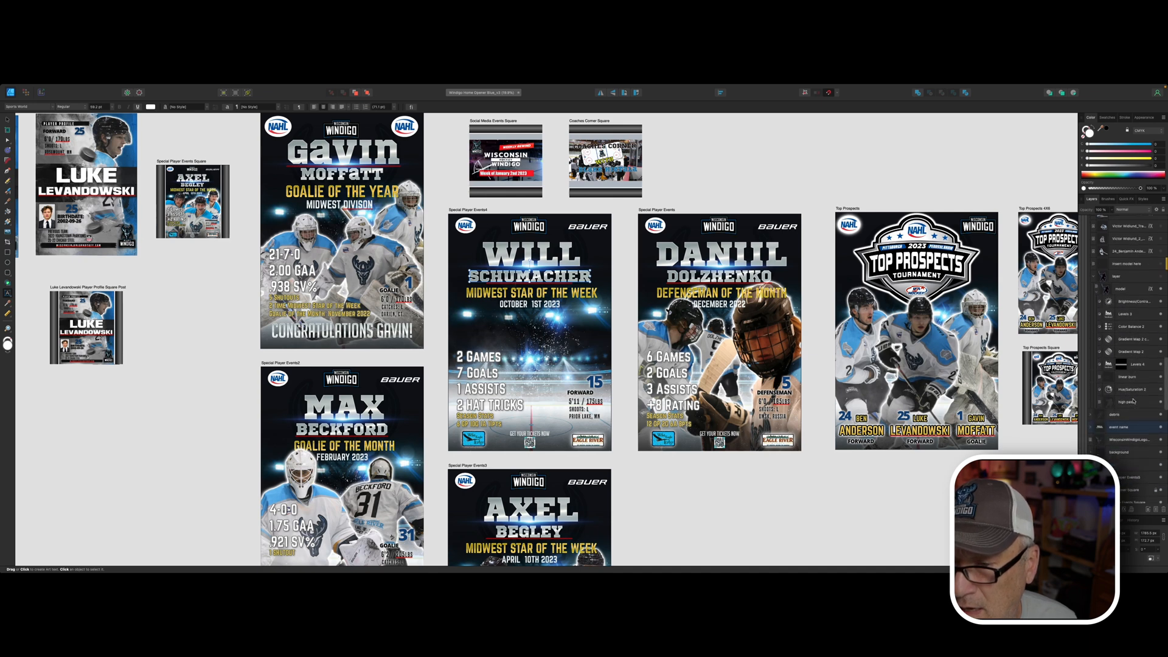
pyautogui.scroll(2, 1101, 353)
pyautogui.click(1098, 329)
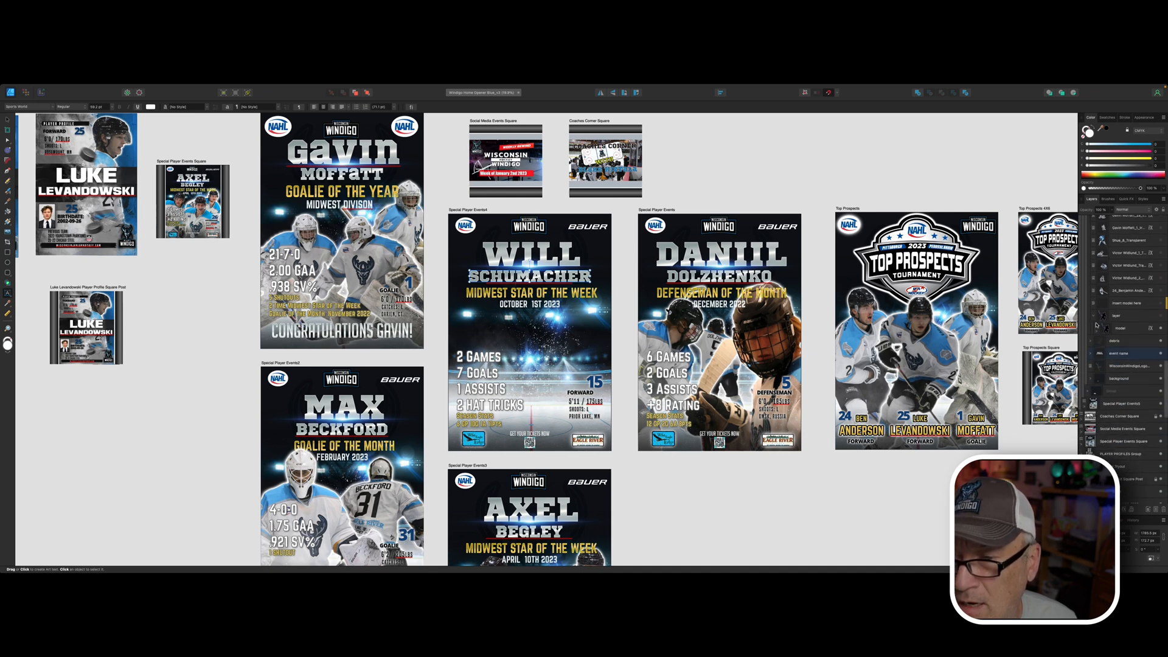
pyautogui.click(1096, 317)
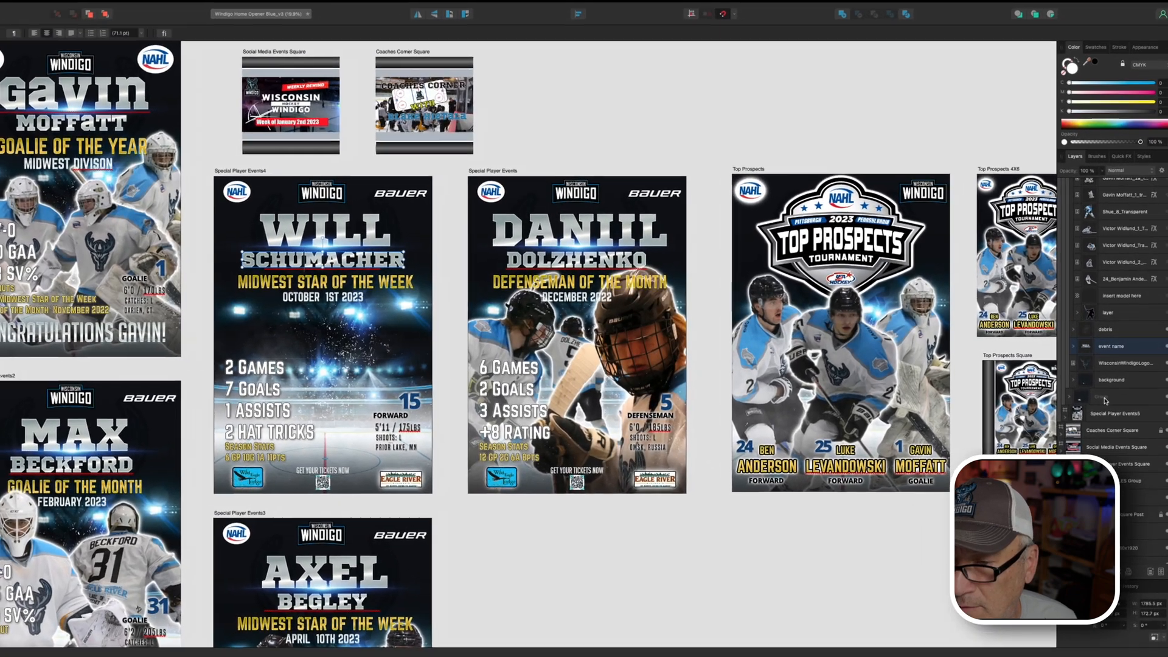
pyautogui.scroll(5, 1111, 380)
pyautogui.scroll(1, 1106, 401)
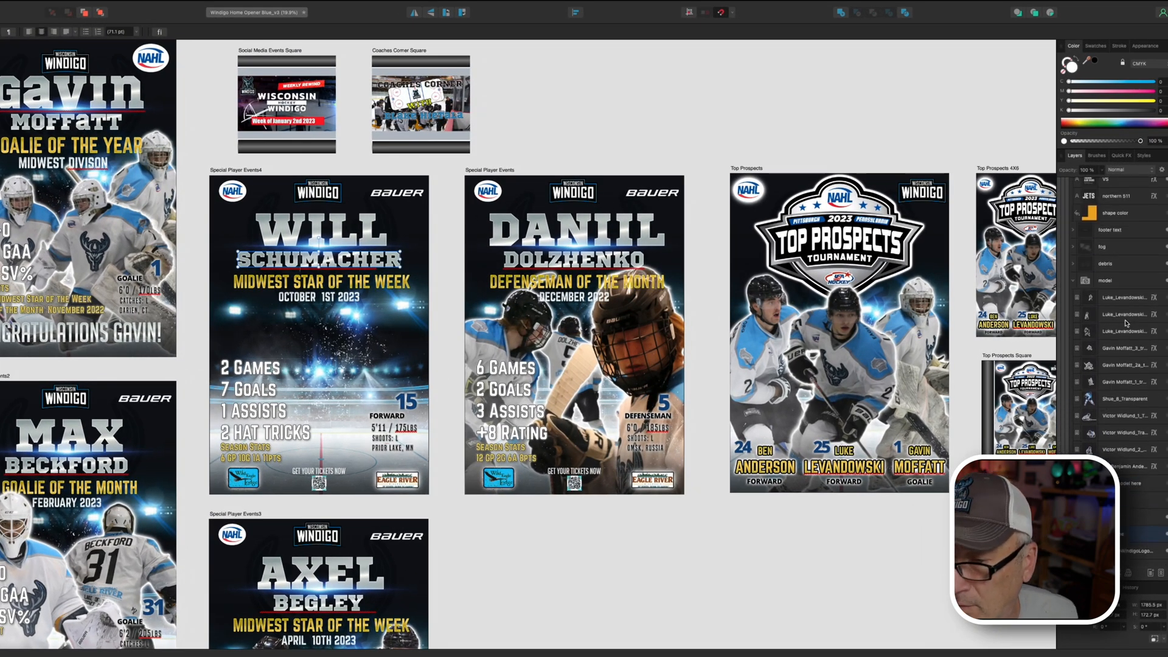
pyautogui.click(1131, 418)
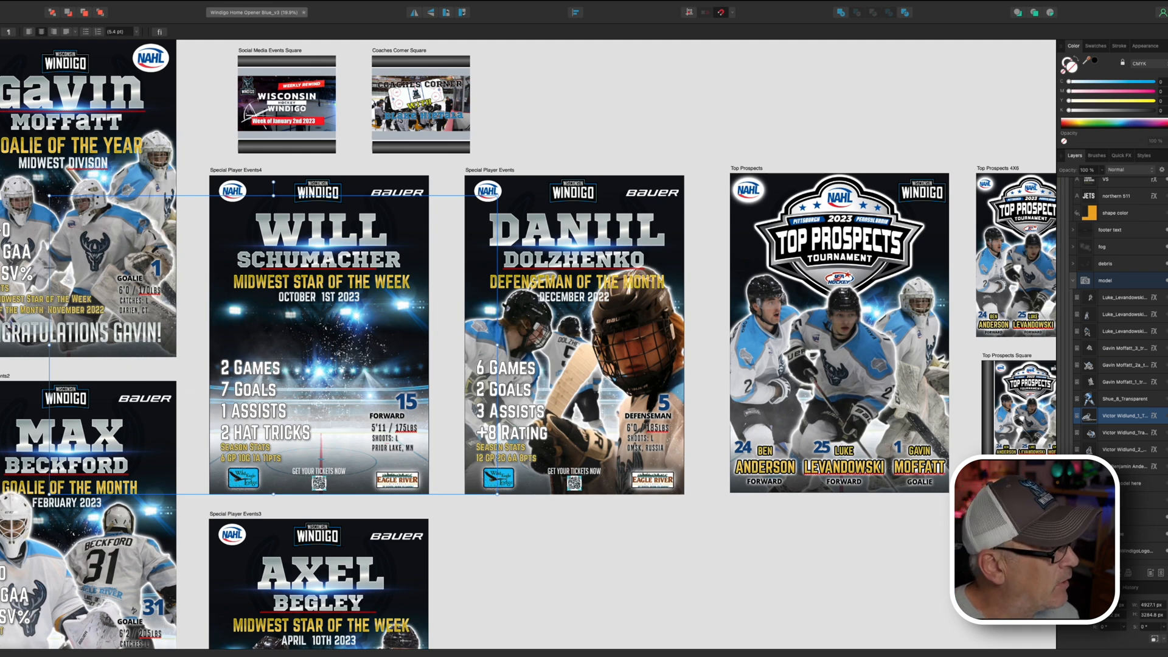
pyautogui.moveTo(353, 320); pyautogui.dragTo(332, 347)
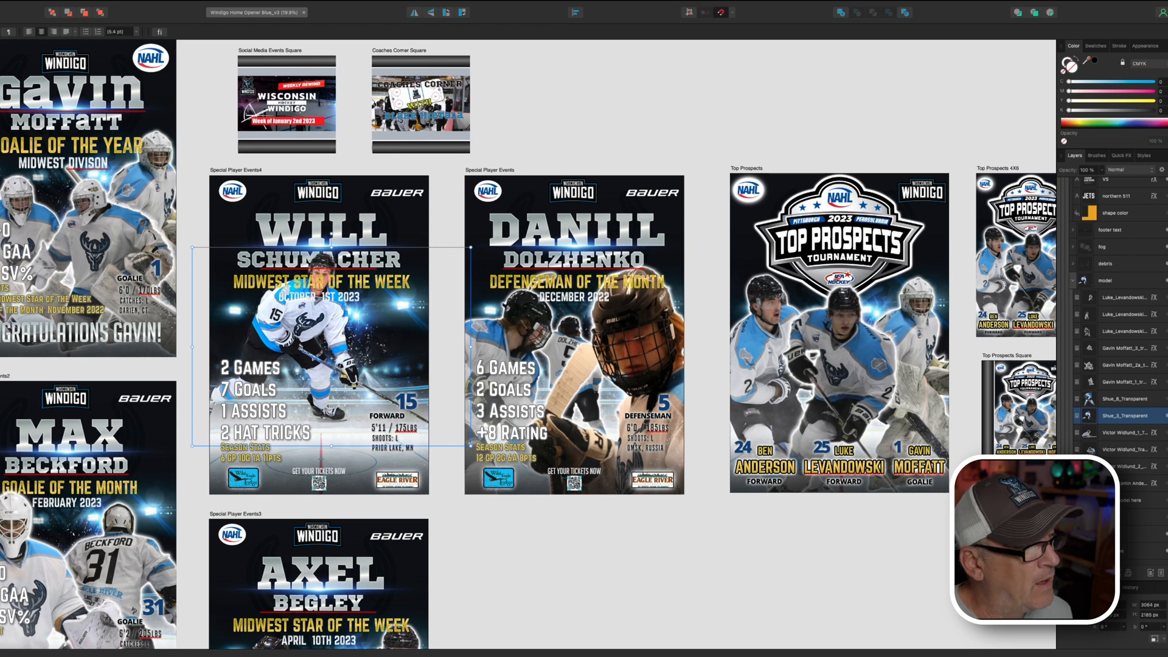
pyautogui.press('v')
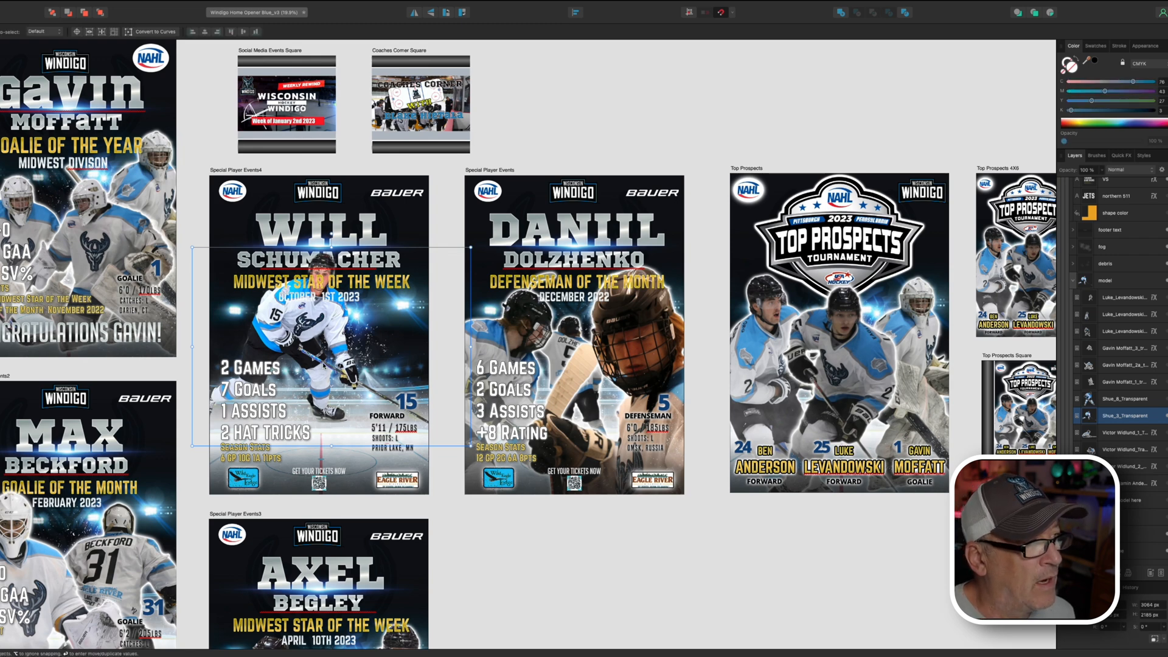
pyautogui.click(1131, 402)
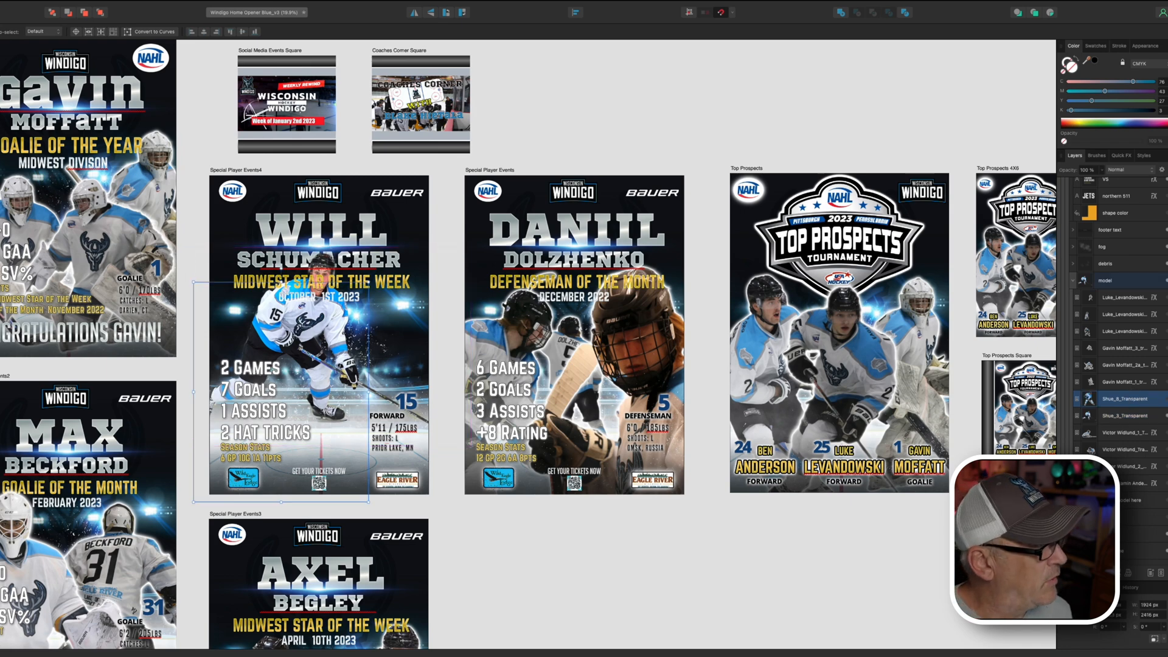
# Add the other player cut-outs to Special Player Events4 and move the back-view number 15 cut-out over the poster's centre.
pyautogui.moveTo(0, 304); pyautogui.dragTo(376, 342)
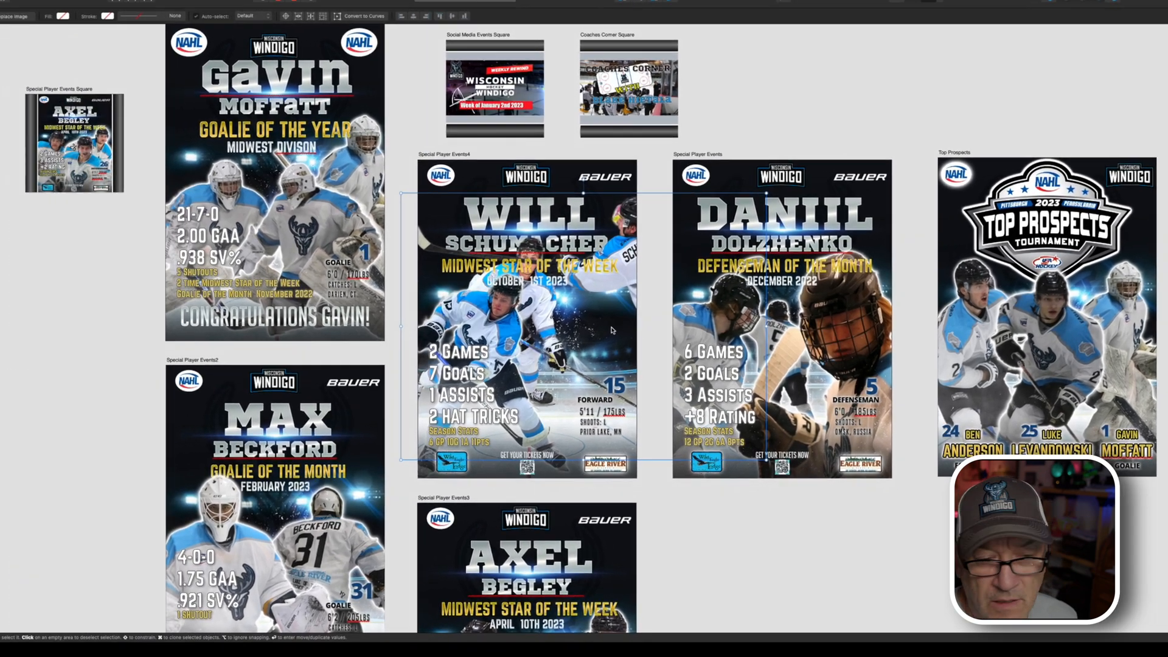
pyautogui.moveTo(392, 343); pyautogui.dragTo(361, 352)
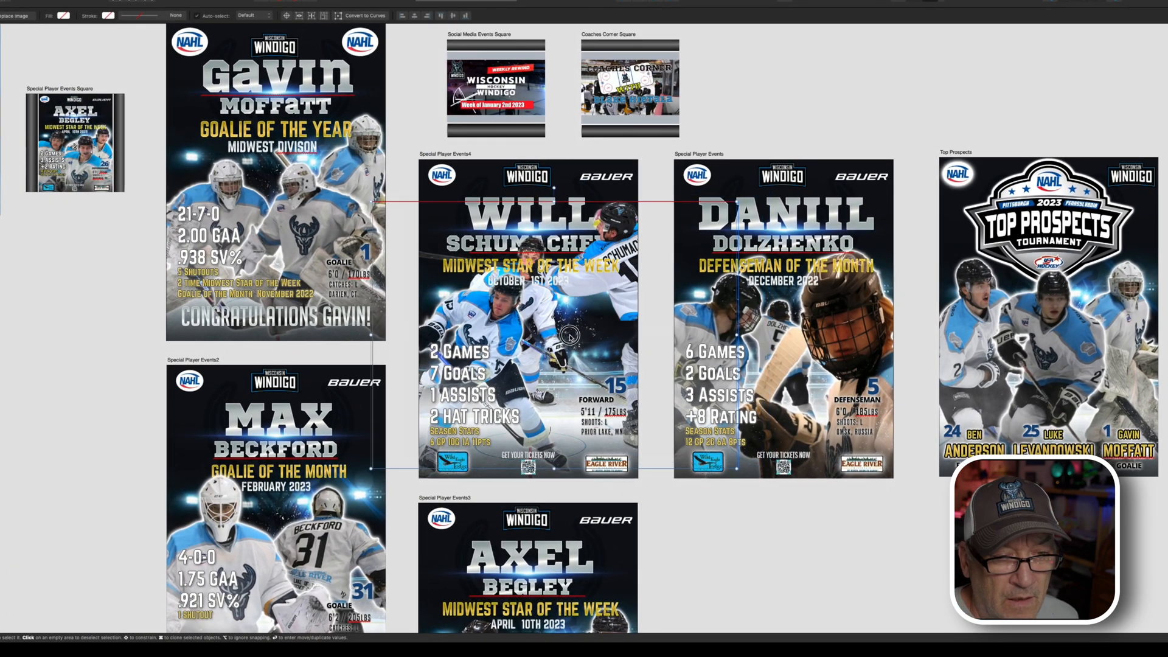
pyautogui.moveTo(570, 335); pyautogui.dragTo(472, 363)
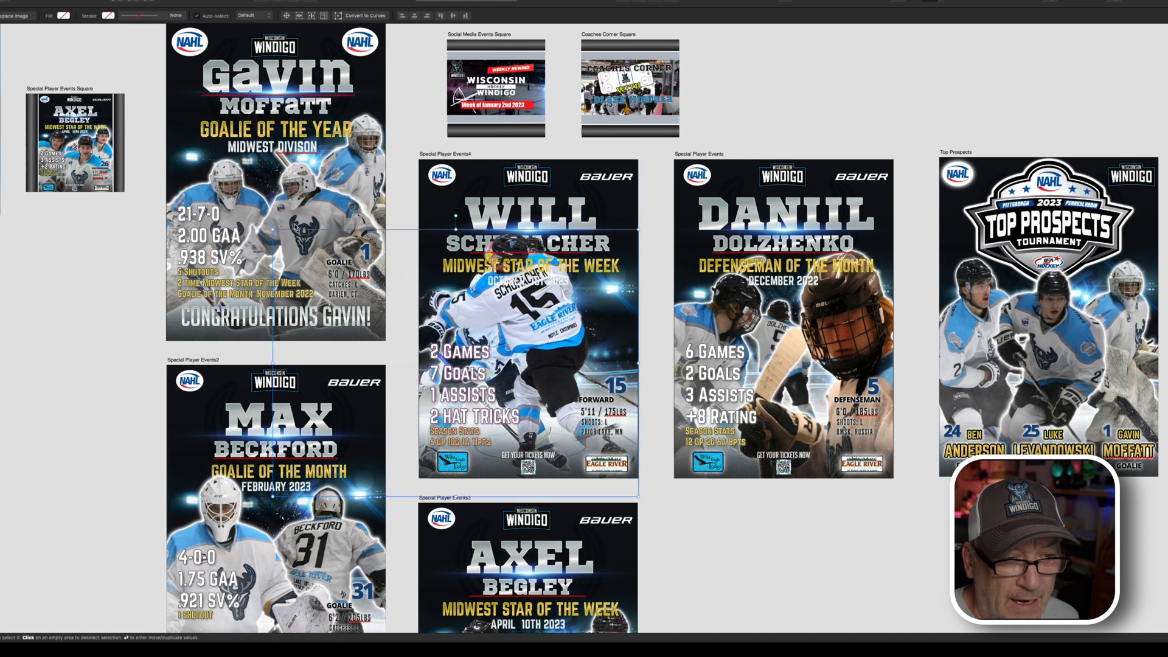
# Scale down the back-view number 15 cut-out and position it over the centre of Special Player Events4.
pyautogui.moveTo(272, 229); pyautogui.dragTo(344, 282)
pyautogui.moveTo(556, 355)
pyautogui.mouseDown()
pyautogui.moveTo(544, 335)
pyautogui.moveTo(544, 365)
pyautogui.mouseUp()
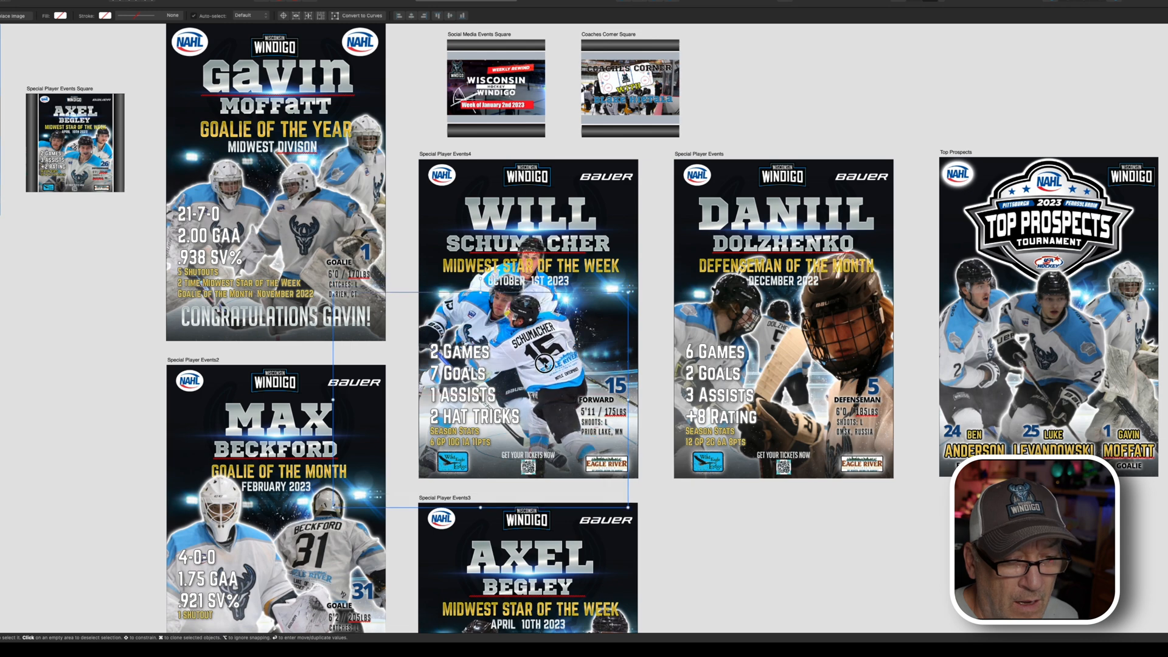
pyautogui.moveTo(629, 292); pyautogui.dragTo(634, 288)
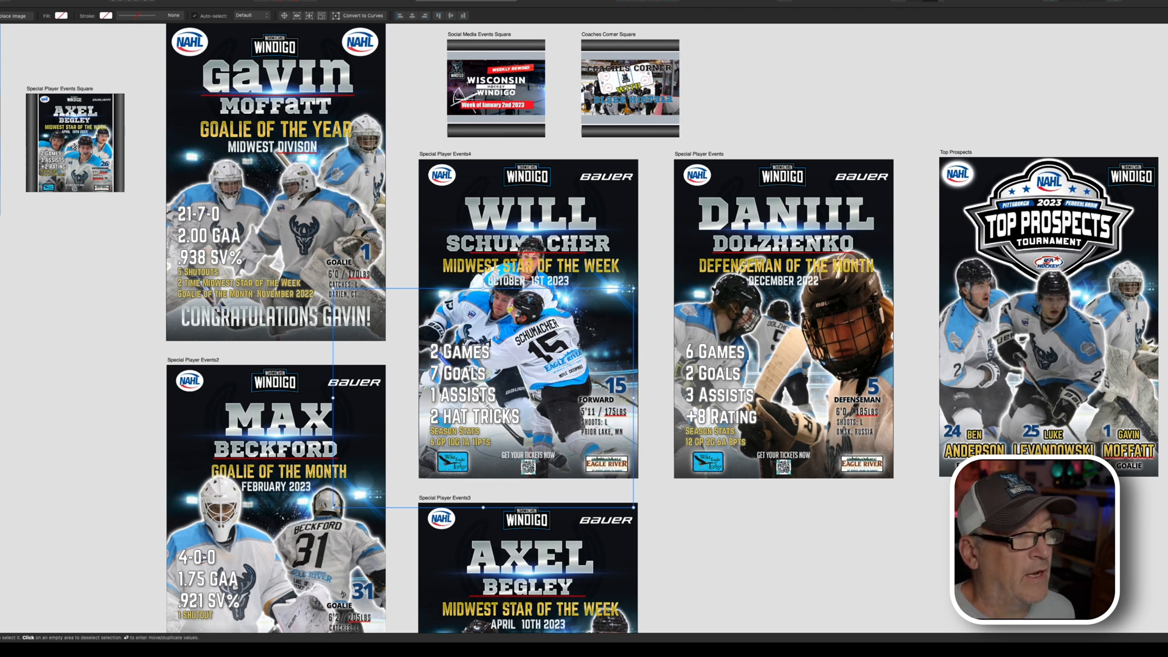
# Paste the copied layer effects onto each of the three new player cut-outs in Special Player Events4 using Paste FX.
pyautogui.click(0, 0)
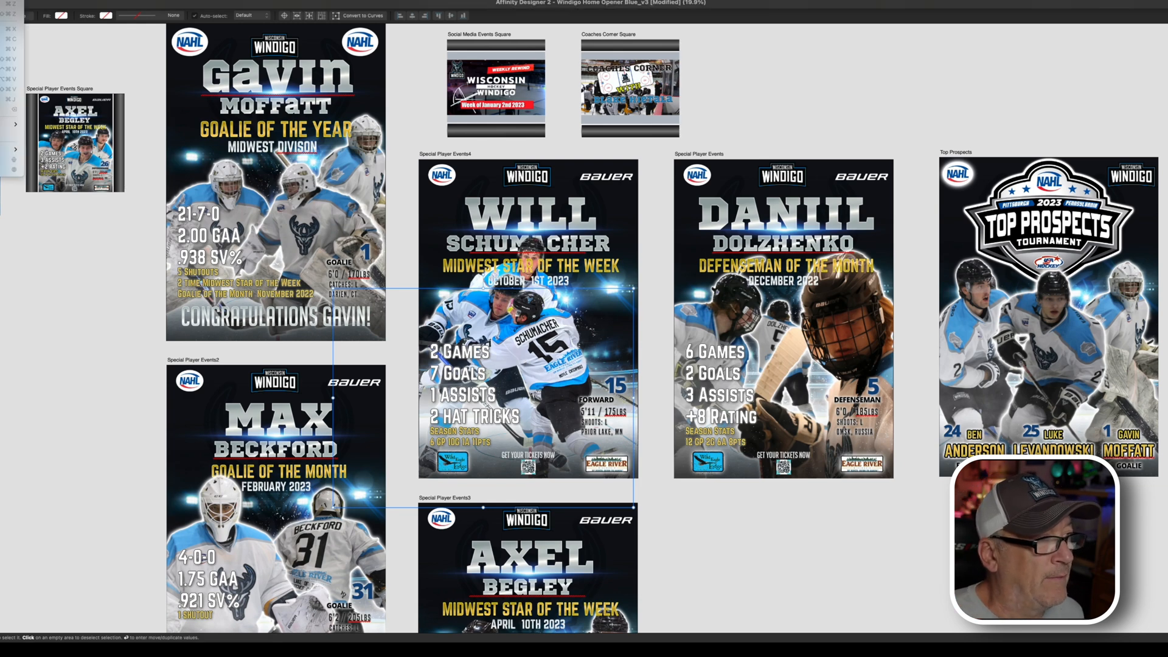
pyautogui.click(10, 68)
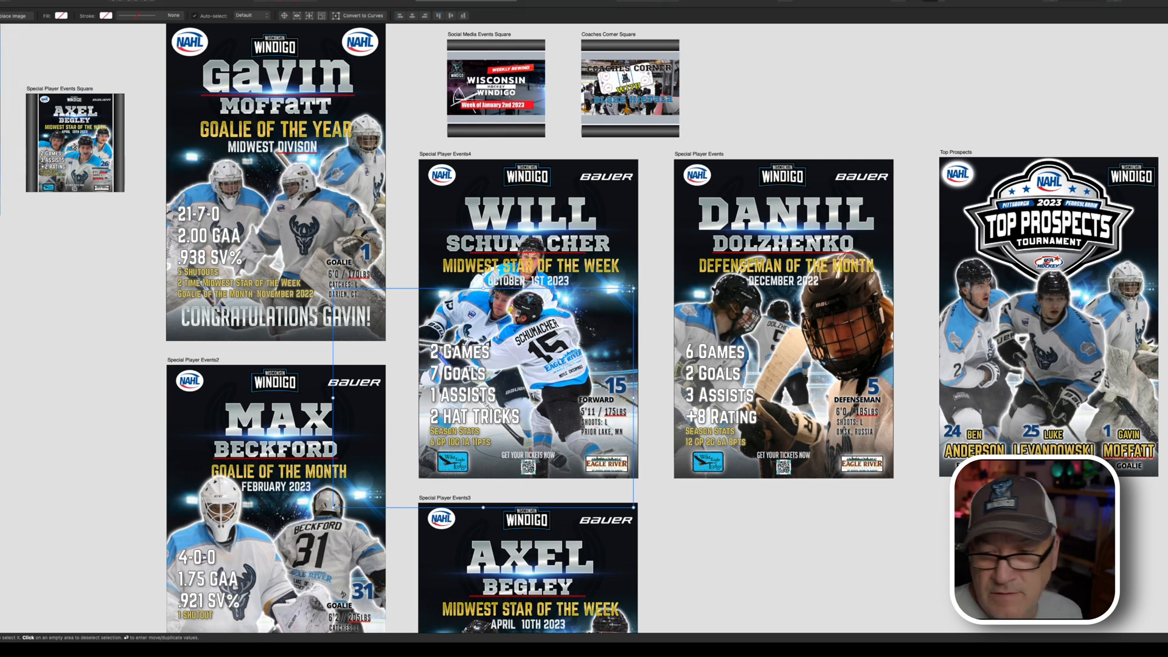
pyautogui.click(472, 322)
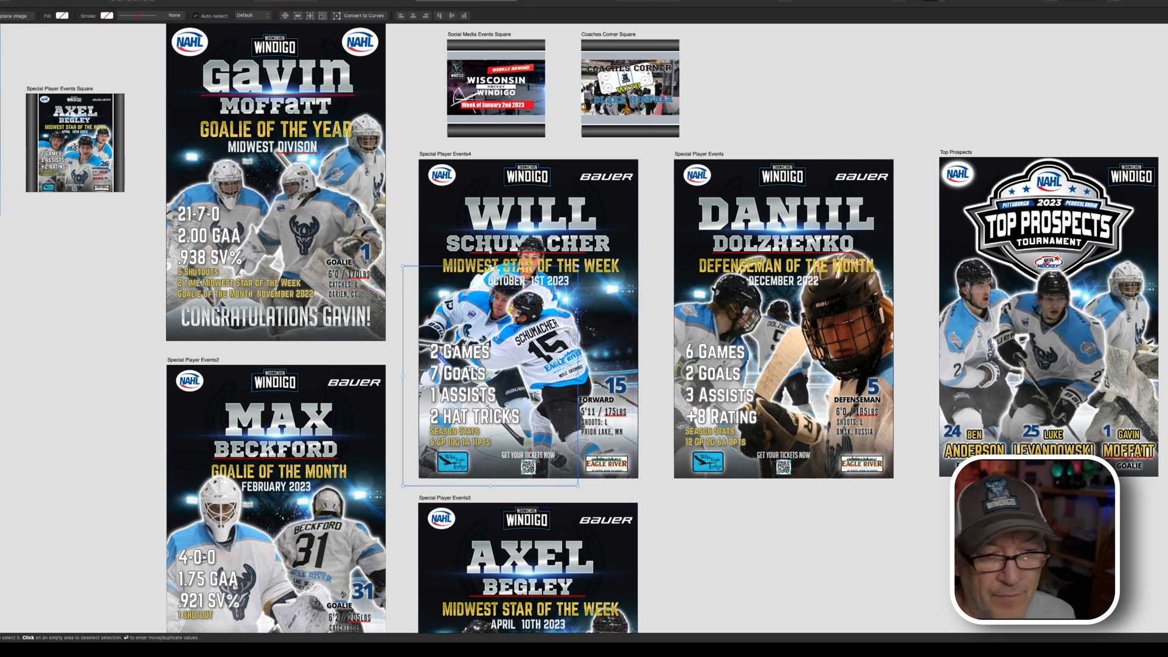
pyautogui.click(80, 84)
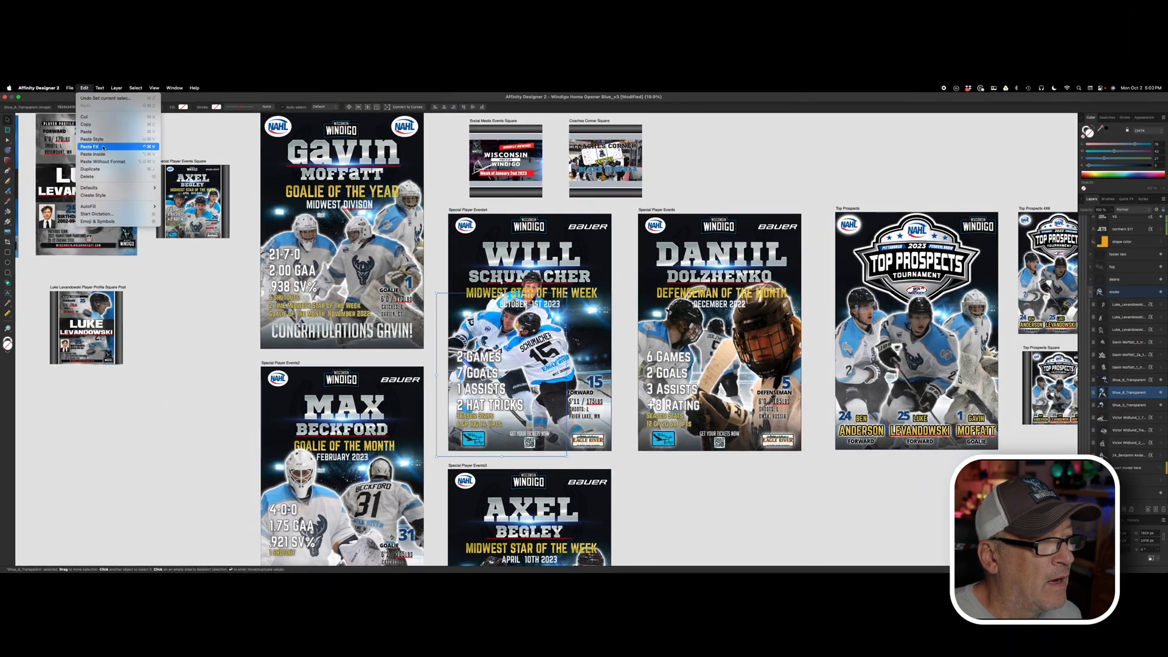
pyautogui.click(103, 148)
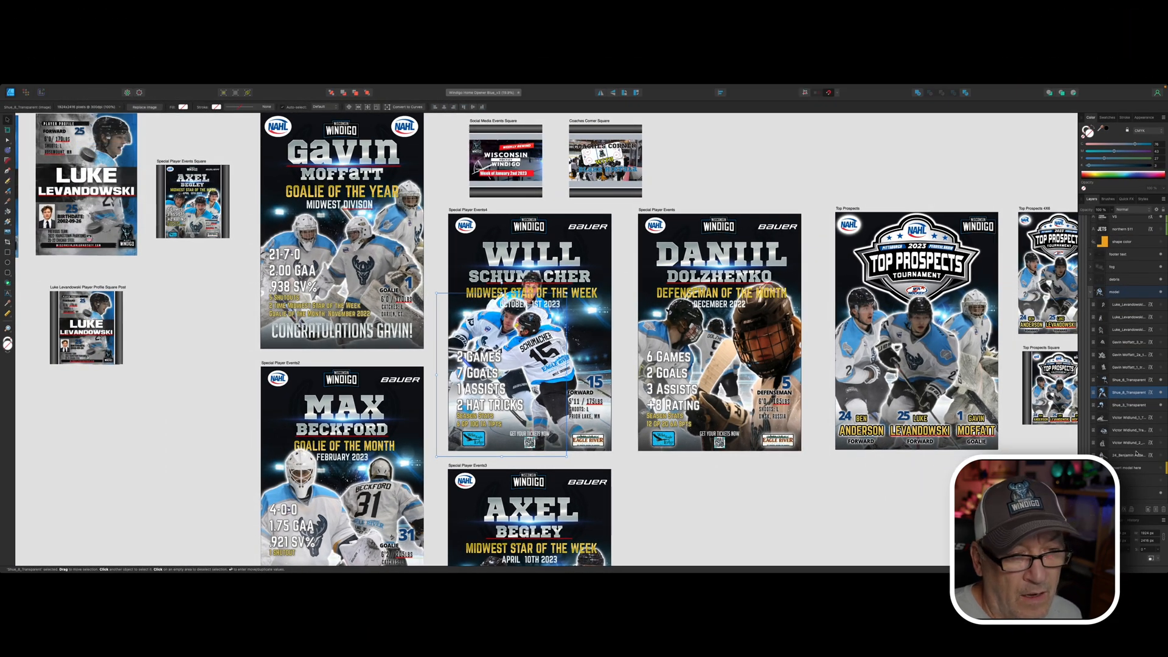
pyautogui.click(1132, 405)
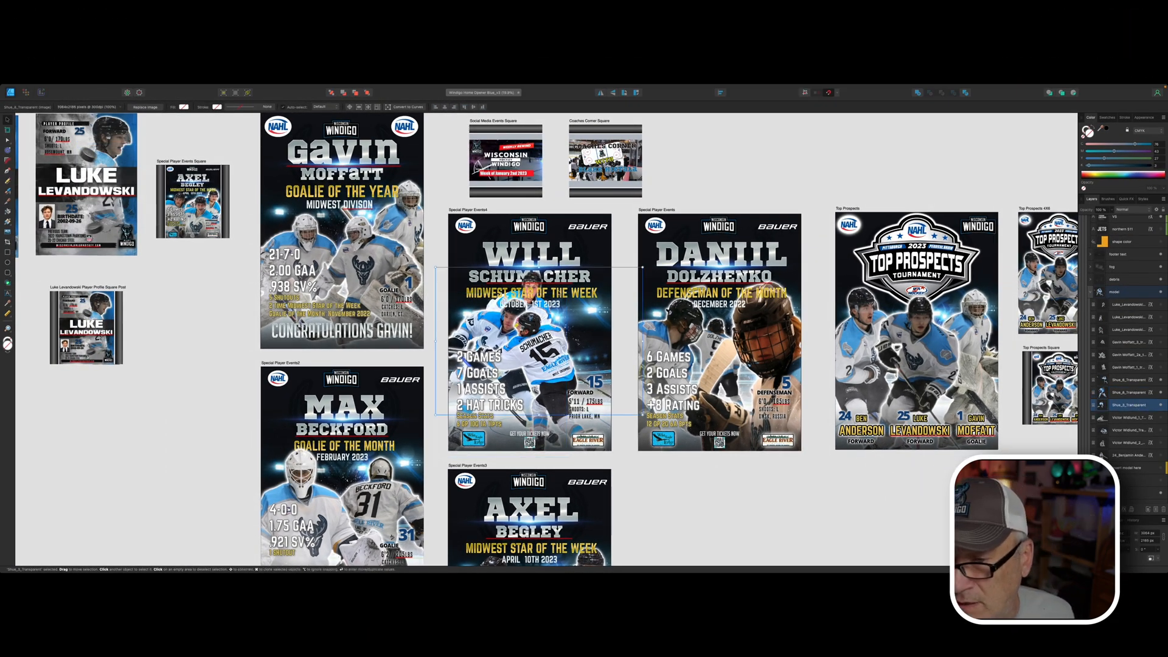
pyautogui.click(82, 89)
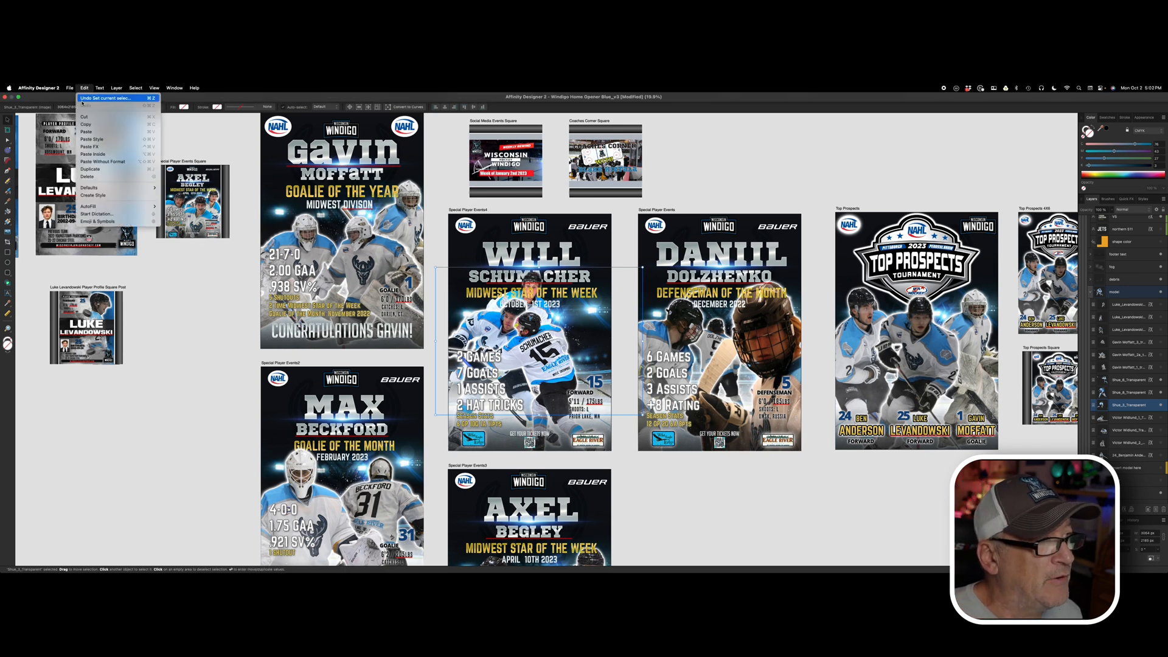
pyautogui.click(102, 146)
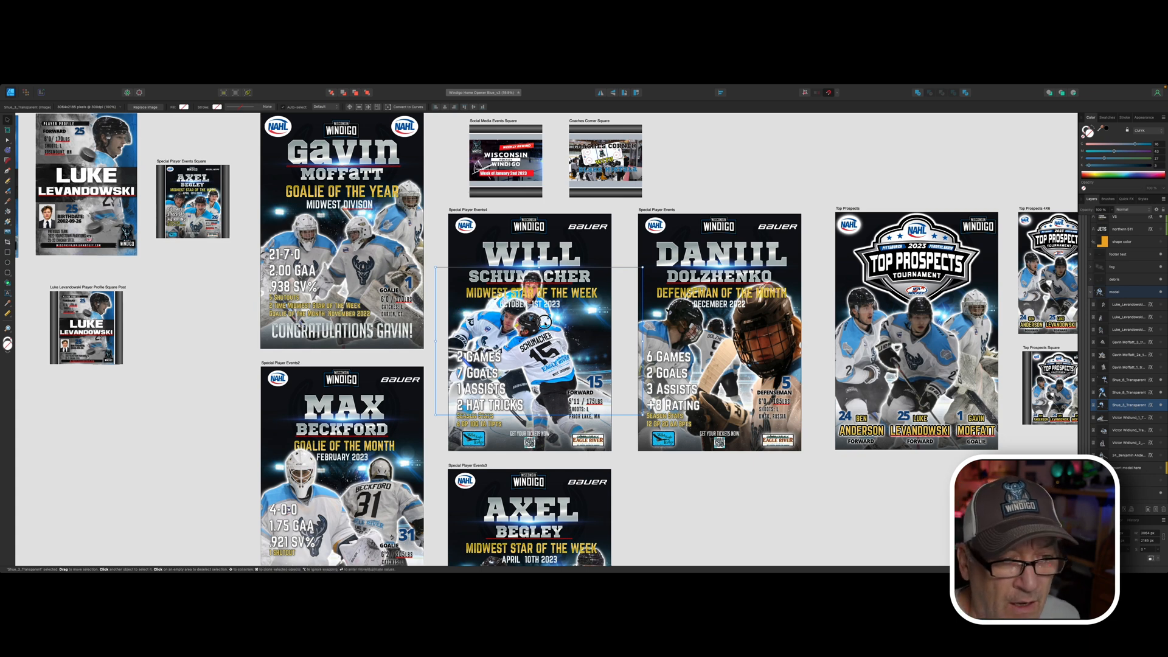
# Spread the two front-view cut-outs apart, moving the upright player to the poster's right side and the crouching player further left.
pyautogui.moveTo(545, 323); pyautogui.dragTo(597, 343)
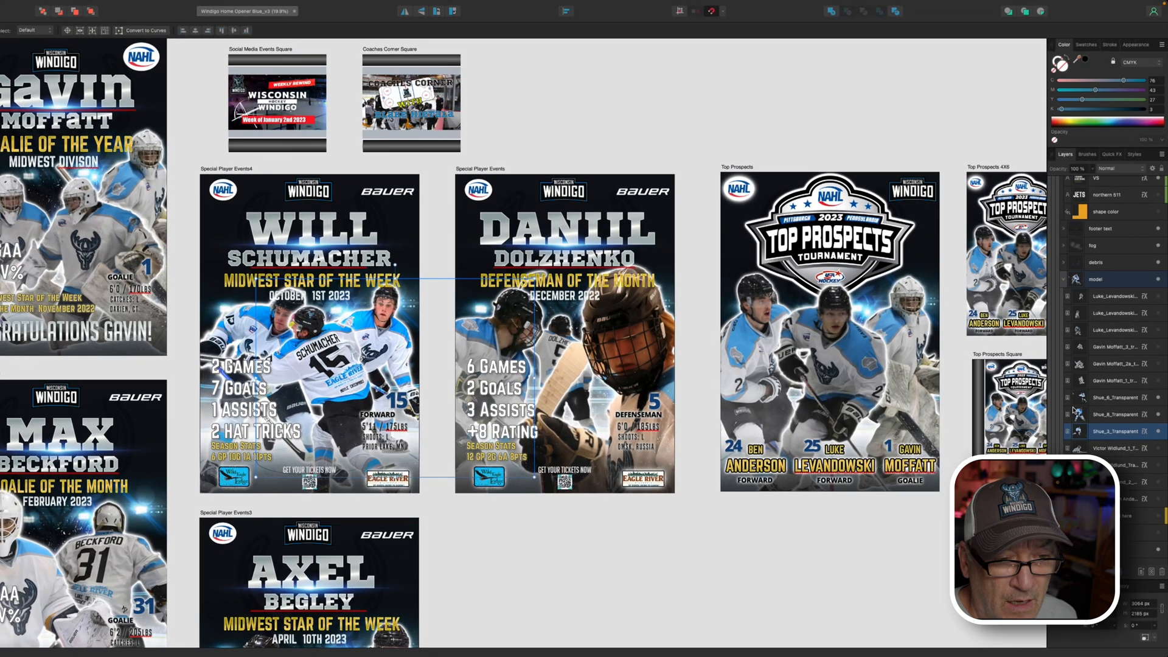
pyautogui.click(1114, 416)
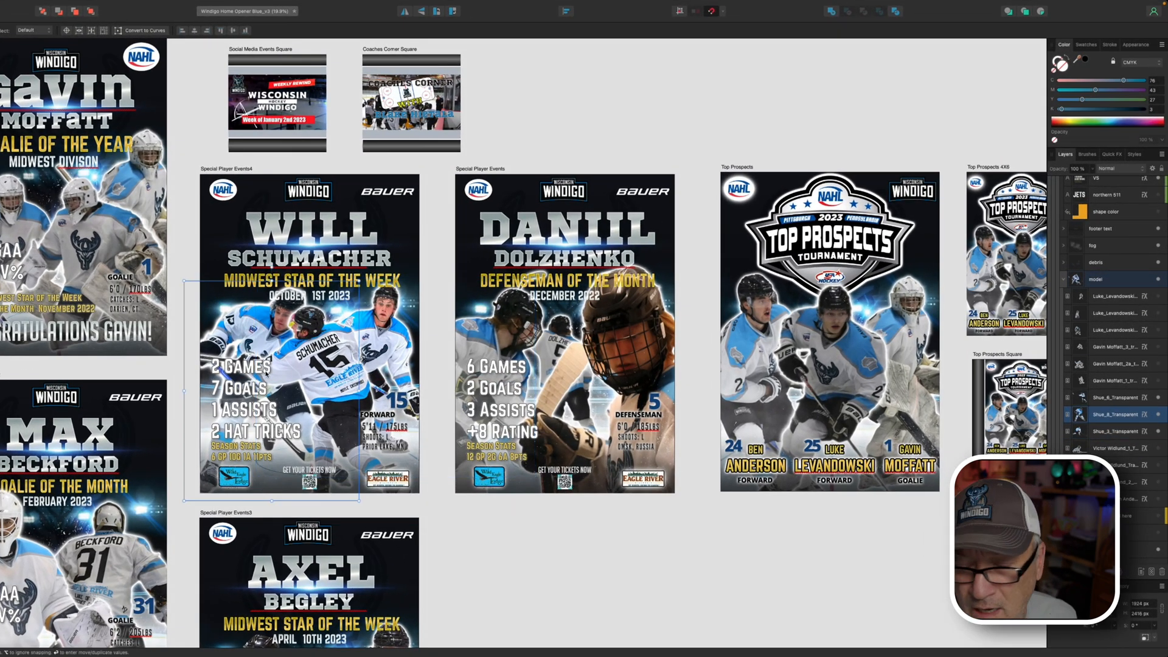
pyautogui.moveTo(298, 368); pyautogui.dragTo(283, 366)
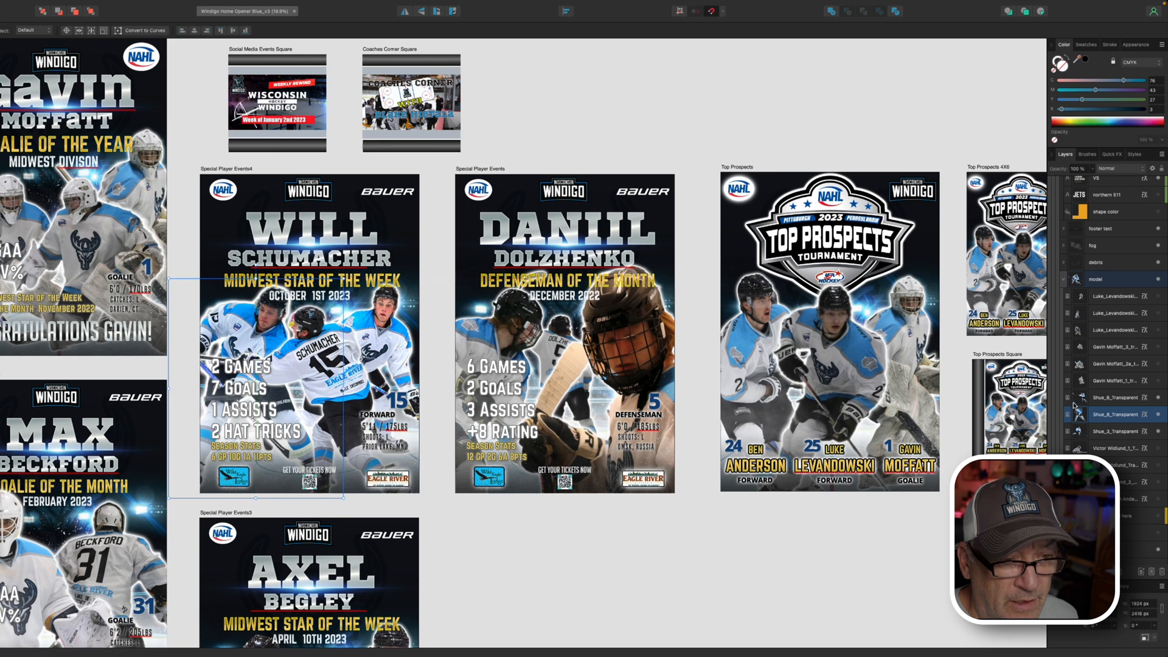
# Reorder the back-view number 15 cut-out beneath the other two player layers and move it slightly up behind them.
pyautogui.click(1124, 400)
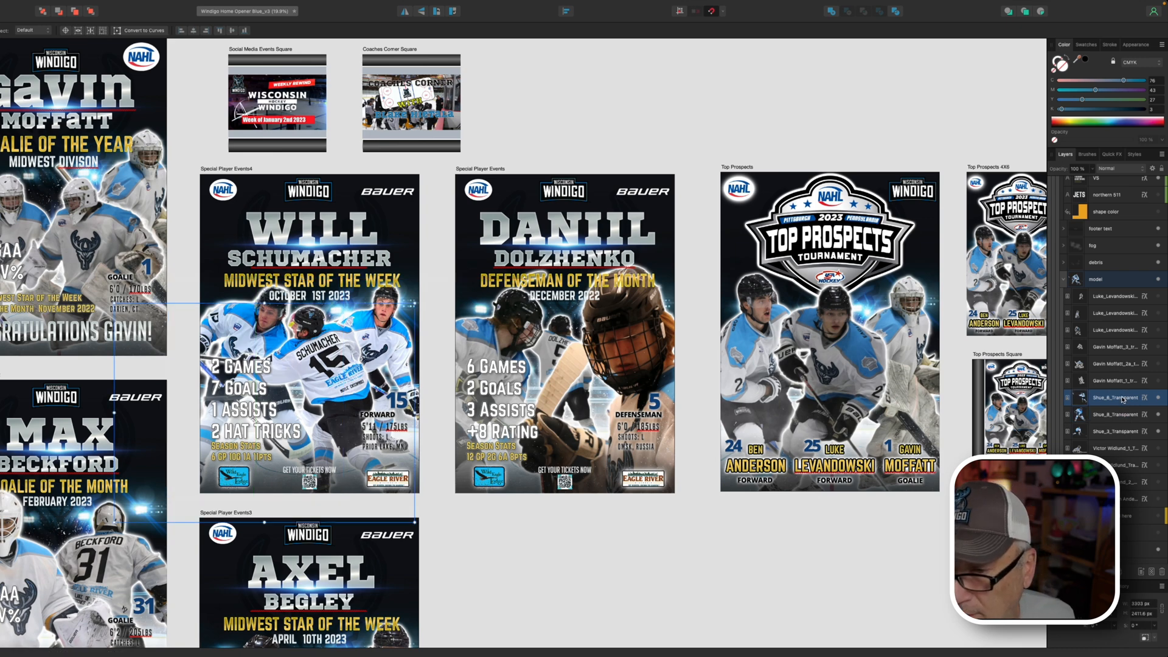
pyautogui.moveTo(1123, 400); pyautogui.dragTo(1123, 437)
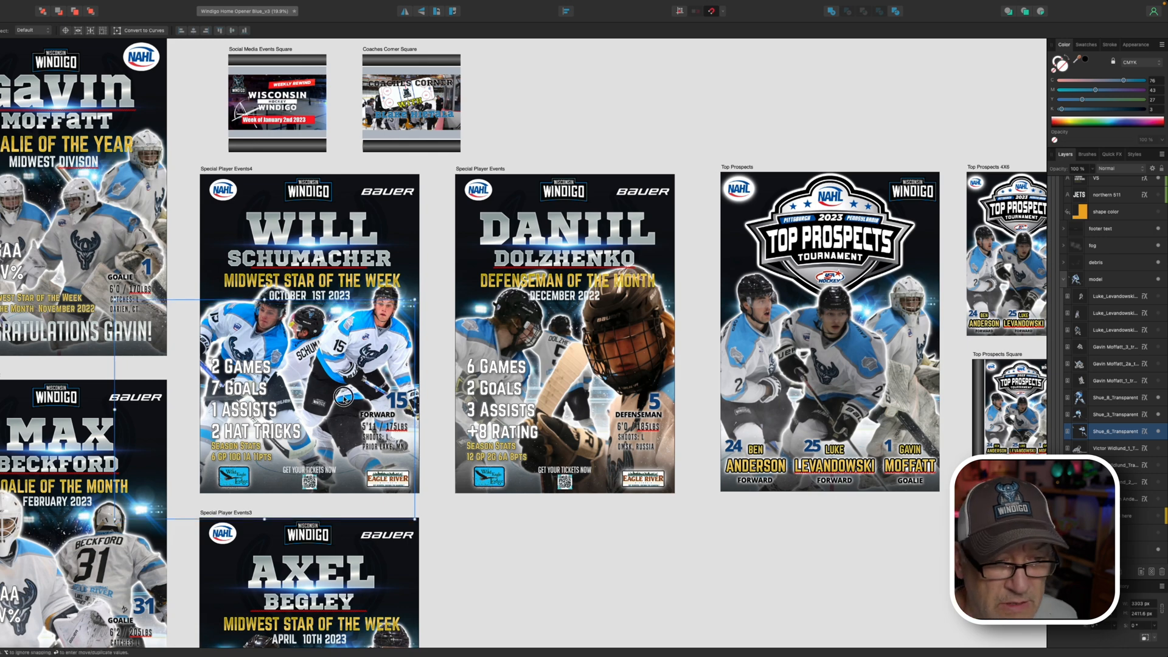
pyautogui.moveTo(345, 405); pyautogui.dragTo(341, 383)
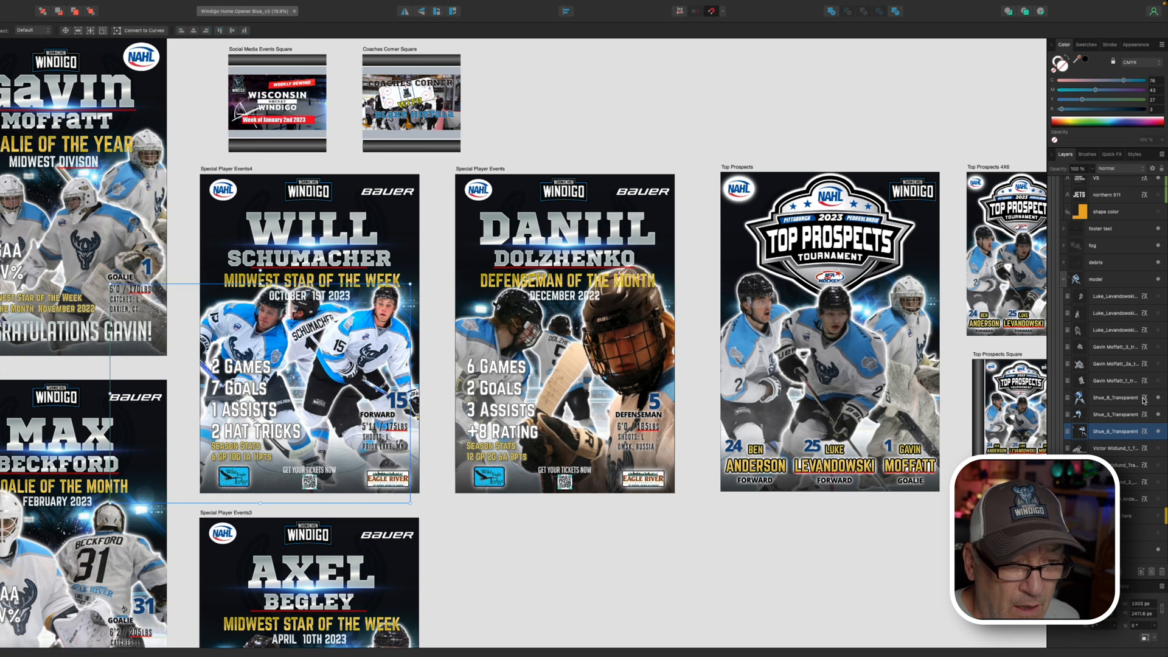
# Scale down the upright player cut-out and swap the flanking players, with him on the poster's left and the crouching player on the right.
pyautogui.click(1128, 416)
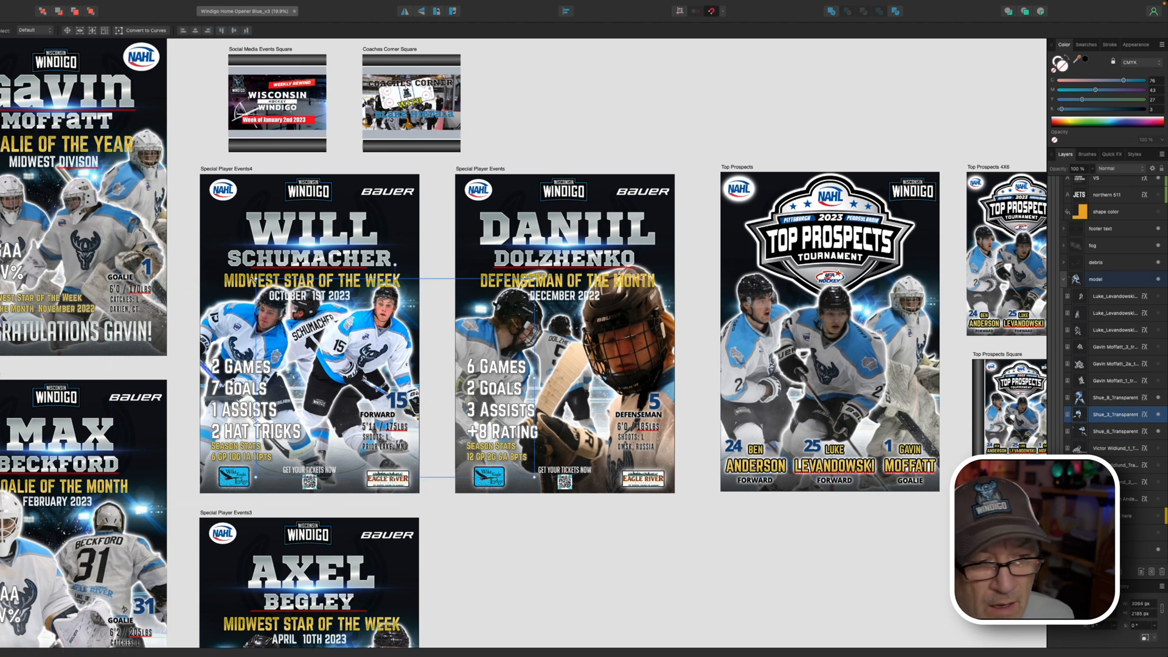
pyautogui.moveTo(254, 277); pyautogui.dragTo(271, 290)
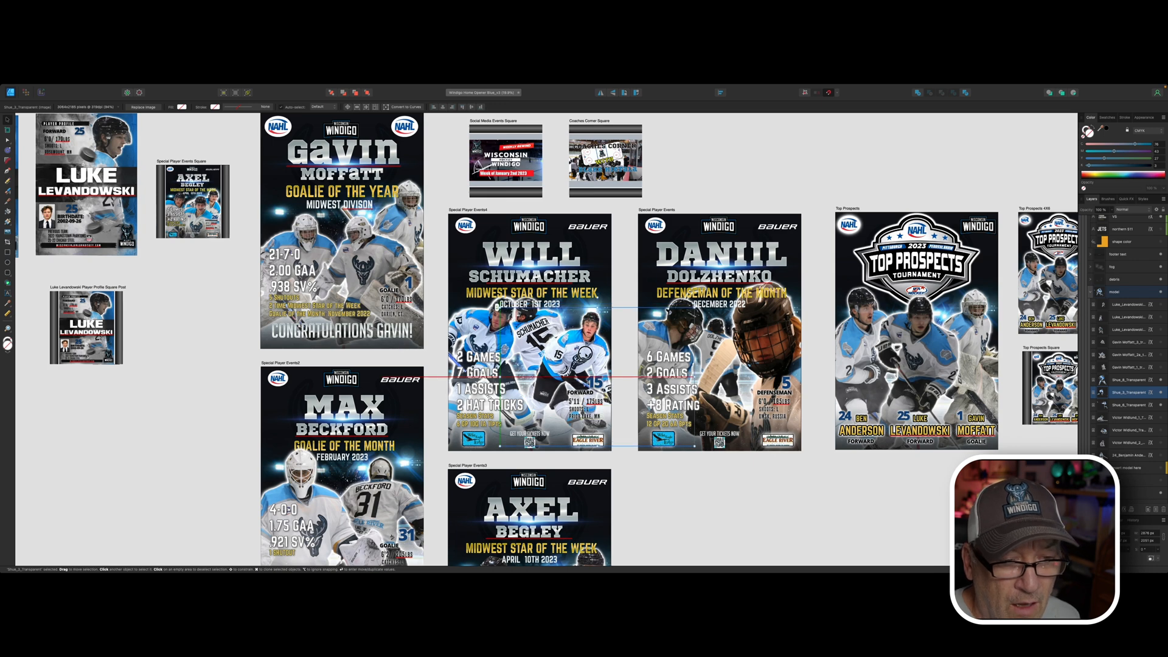
pyautogui.click(1126, 381)
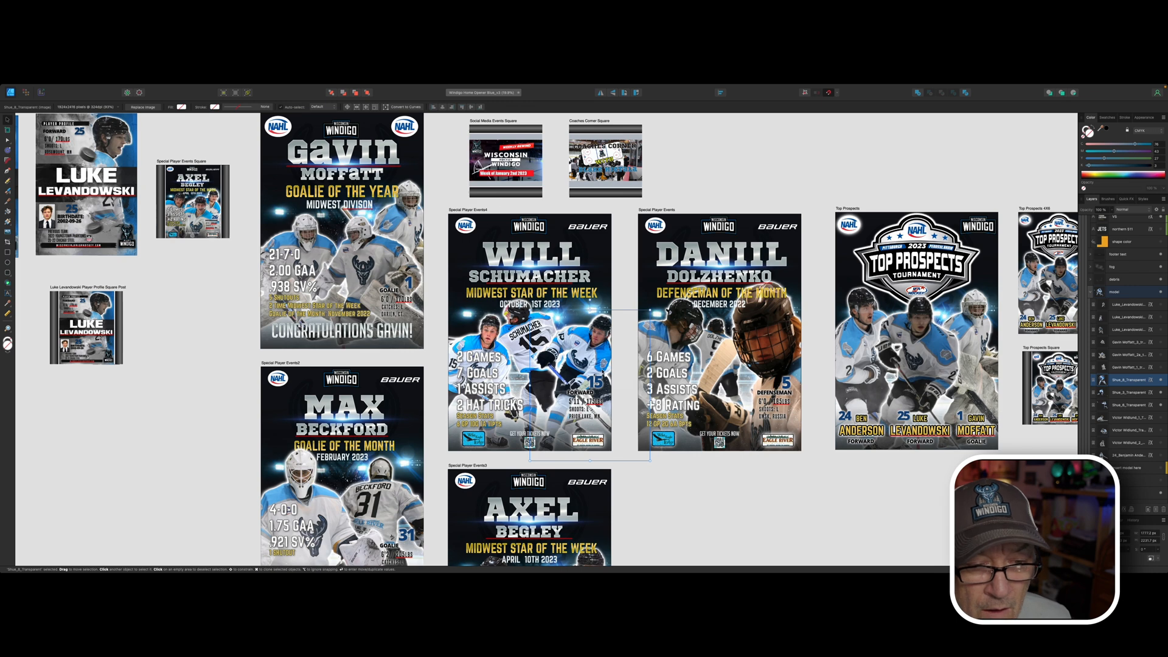
pyautogui.moveTo(602, 372); pyautogui.dragTo(595, 367)
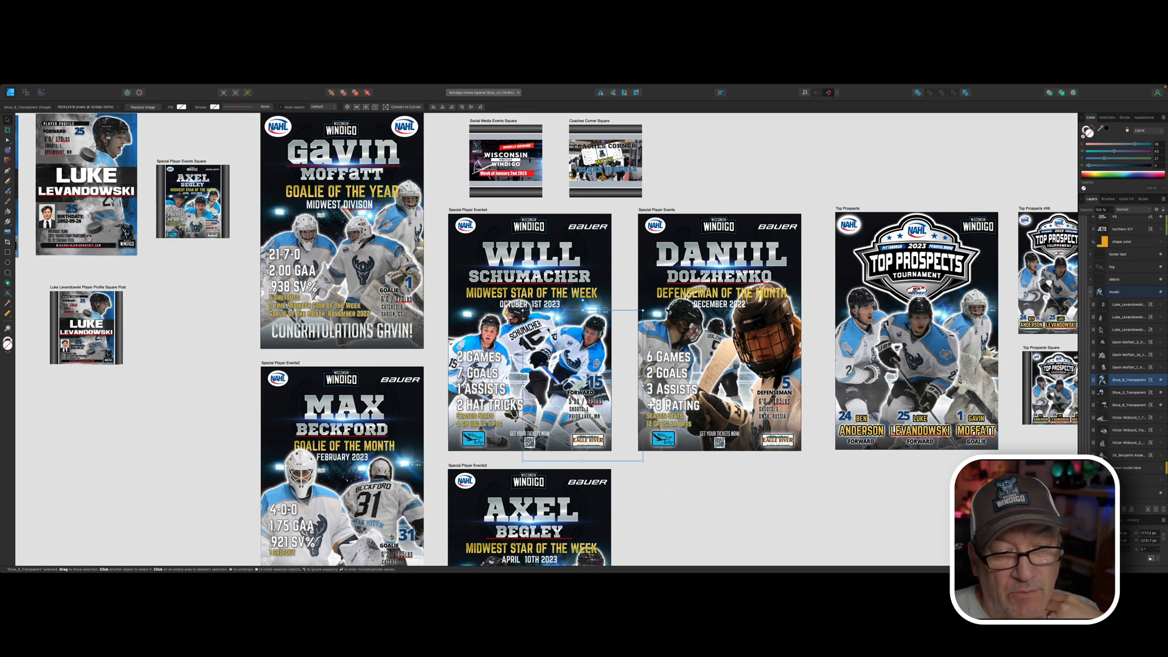
# Enlarge both front-view cut-outs and reposition them on either side of the back-view player, lower on the poster.
pyautogui.moveTo(523, 310); pyautogui.dragTo(505, 288)
pyautogui.moveTo(576, 360); pyautogui.dragTo(583, 386)
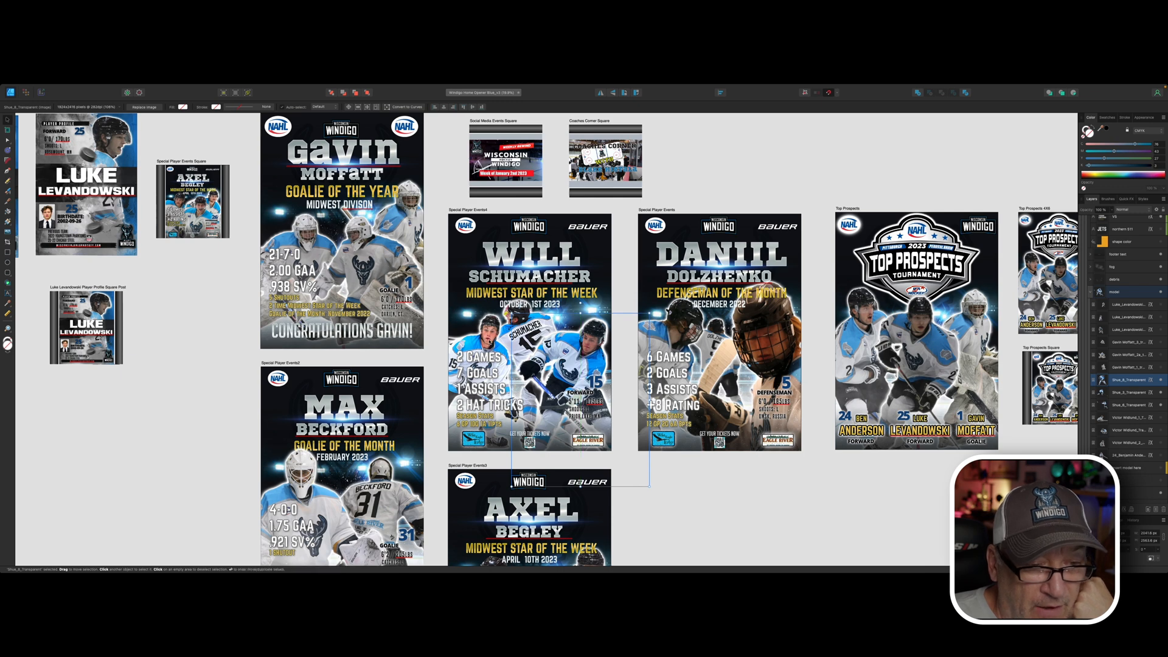
pyautogui.click(1129, 392)
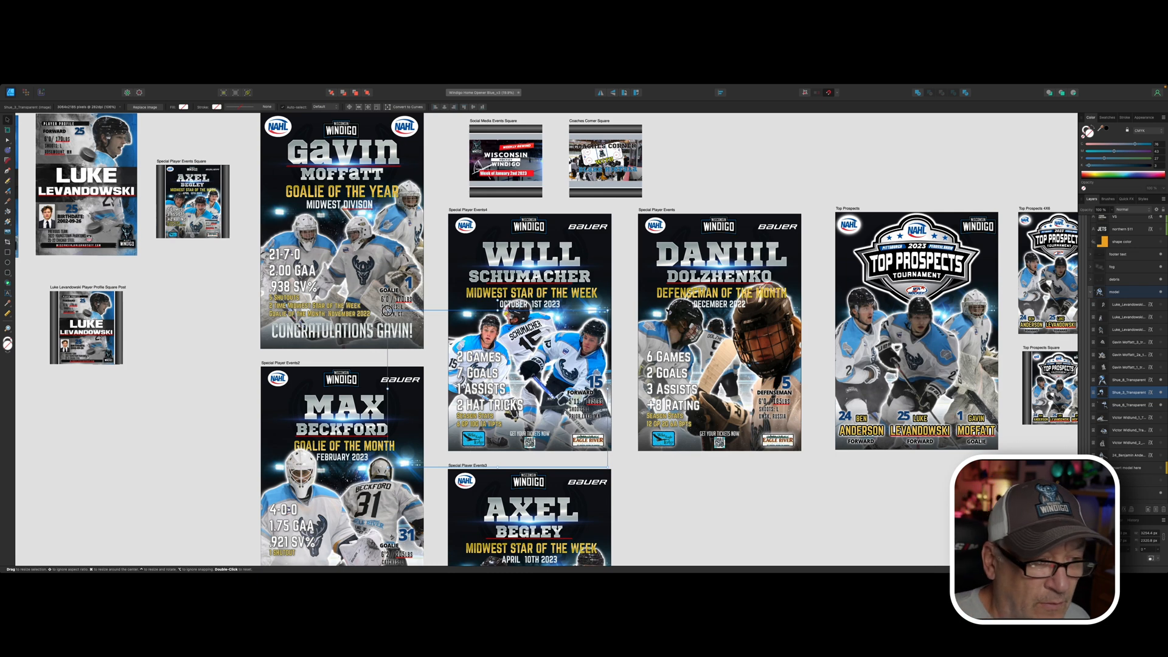
pyautogui.moveTo(387, 311); pyautogui.dragTo(368, 293)
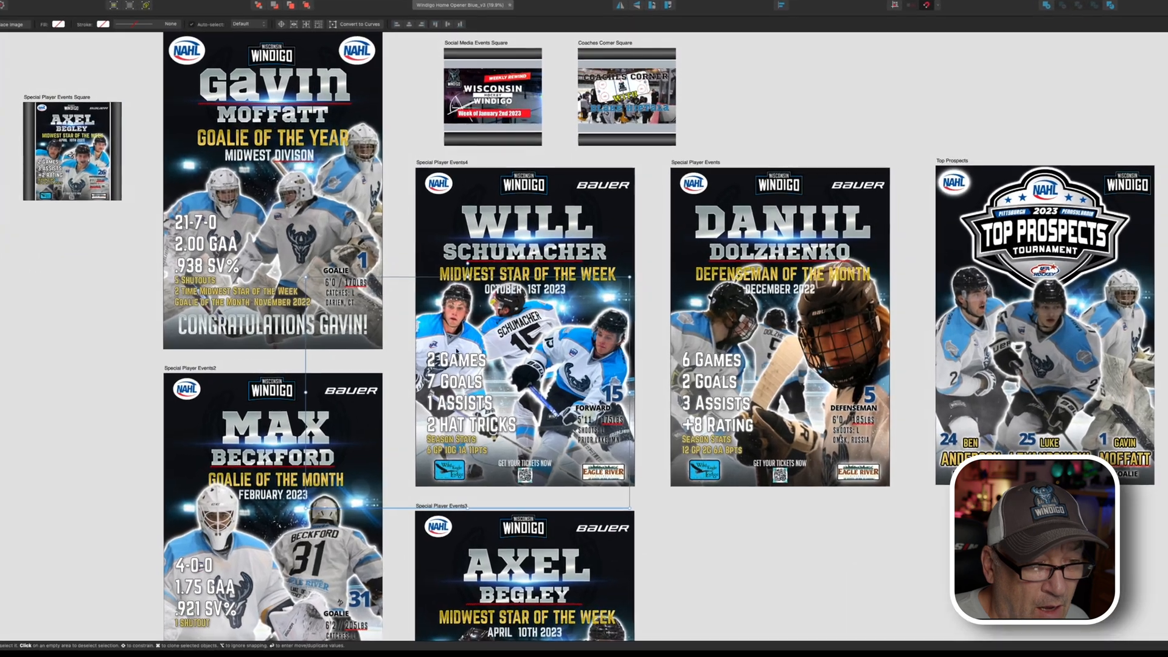
pyautogui.moveTo(474, 343)
pyautogui.mouseDown()
pyautogui.moveTo(480, 352)
pyautogui.moveTo(461, 354)
pyautogui.moveTo(469, 359)
pyautogui.mouseUp()
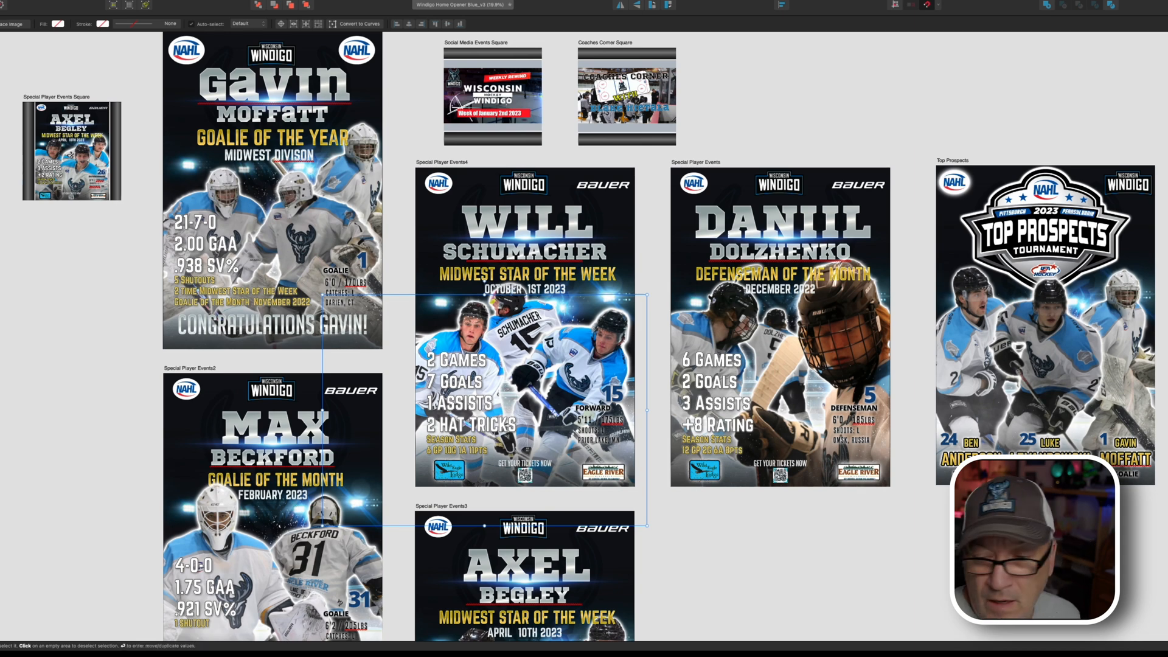
# Enlarge the back-view number 15 cut-out slightly, nudge it down between the two front players, and clear the selection.
pyautogui.click(592, 377)
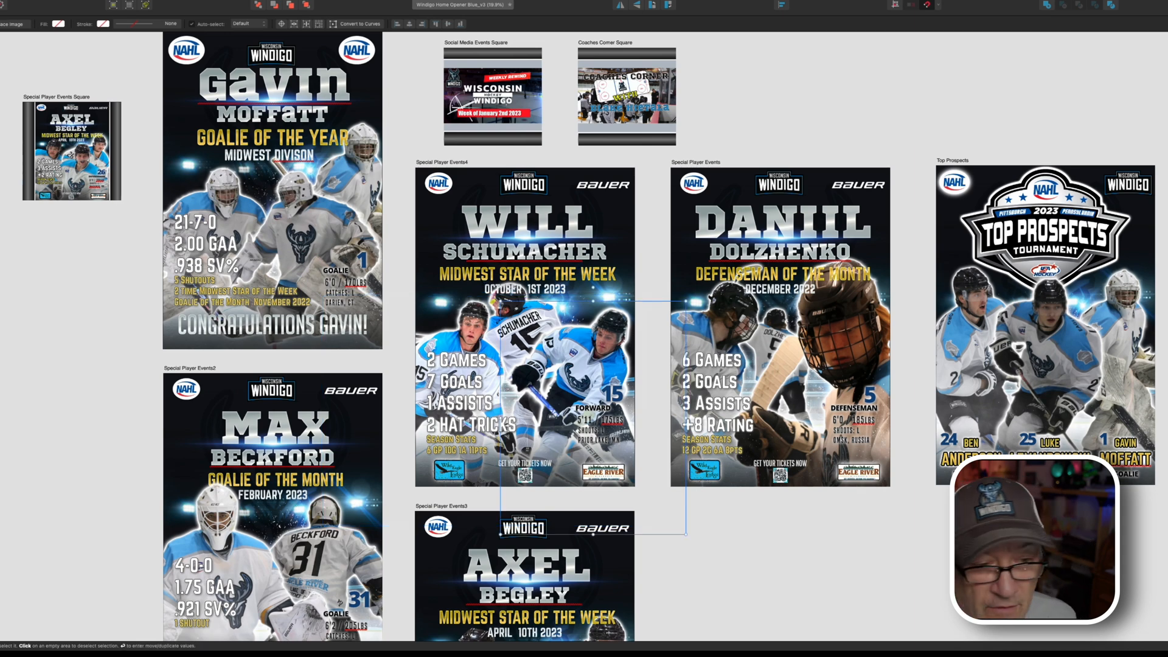
pyautogui.click(468, 348)
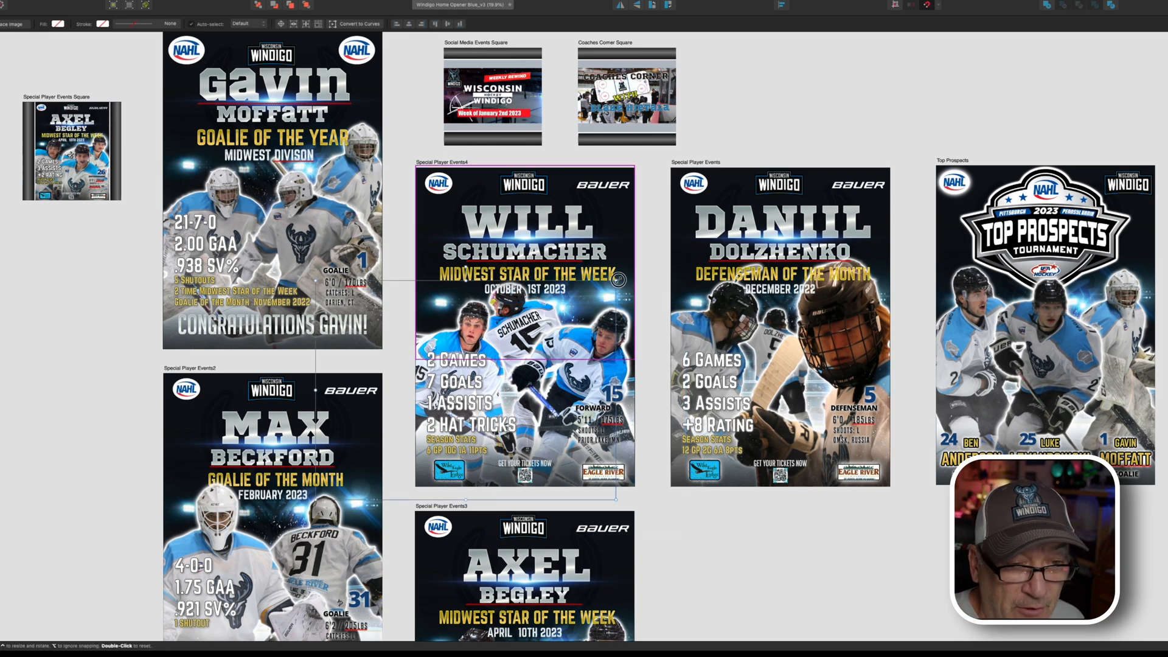
pyautogui.moveTo(619, 280); pyautogui.dragTo(623, 275)
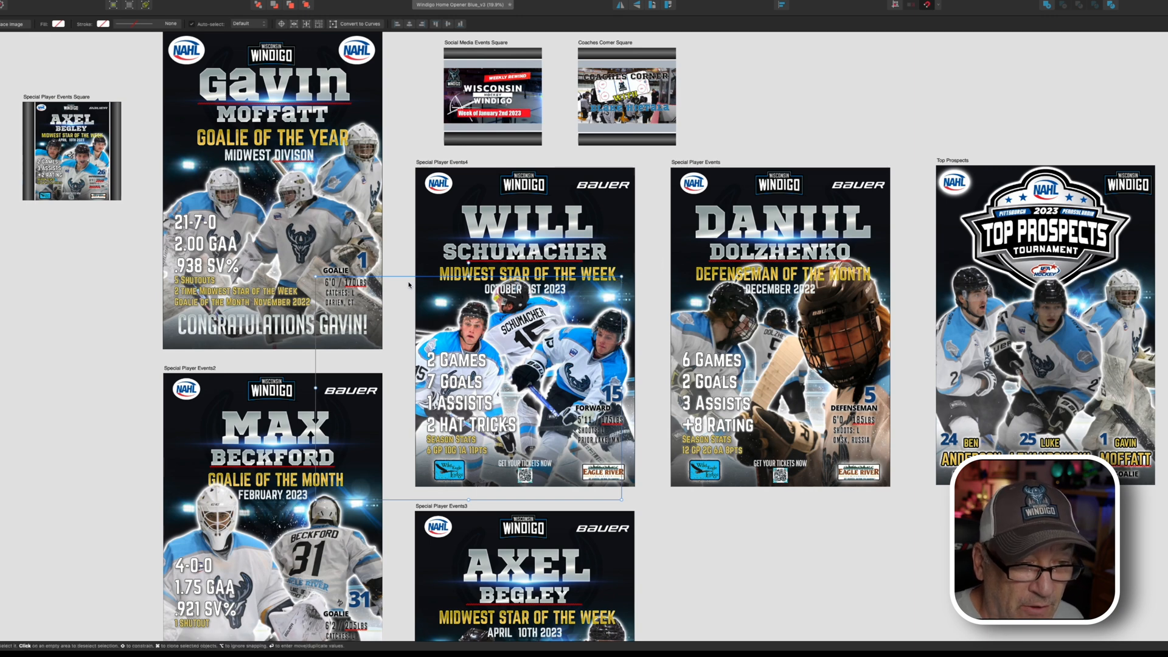
pyautogui.moveTo(514, 322); pyautogui.dragTo(519, 324)
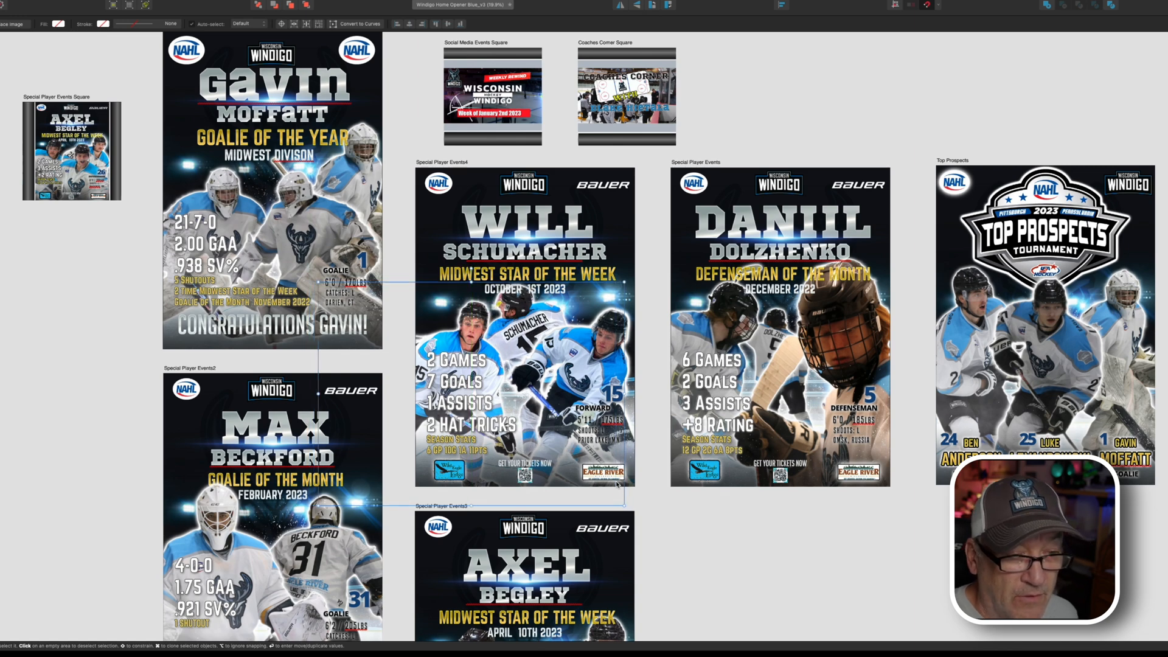
pyautogui.click(694, 554)
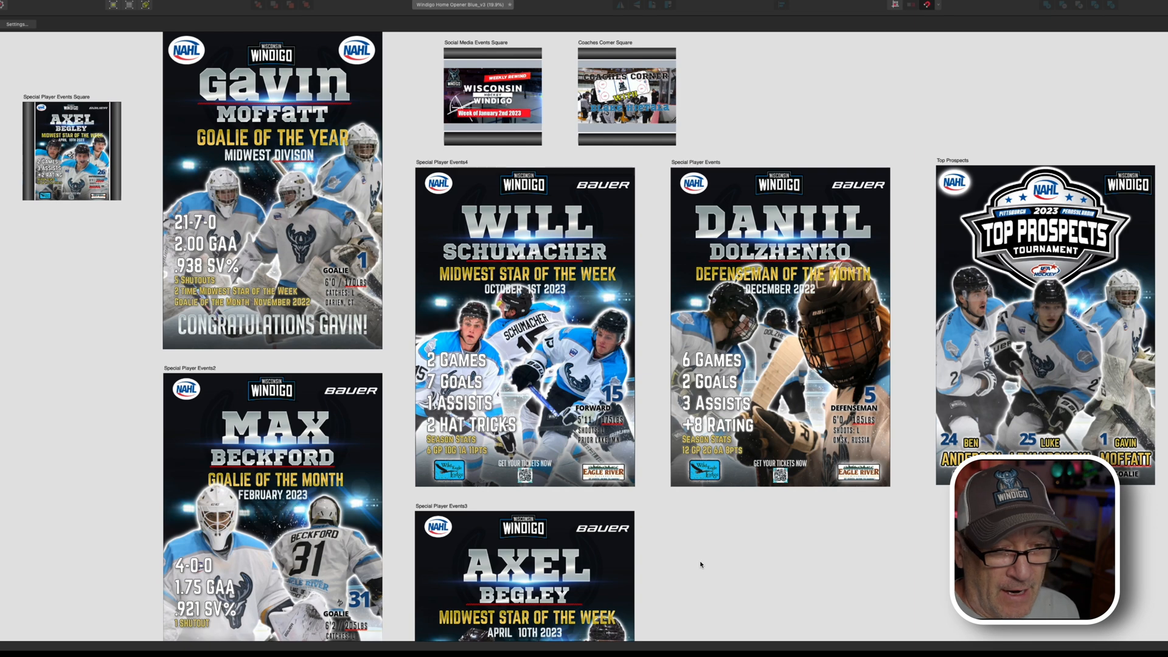
# Select the Special Player Events4 artboard.
pyautogui.scroll(-1, 700, 564)
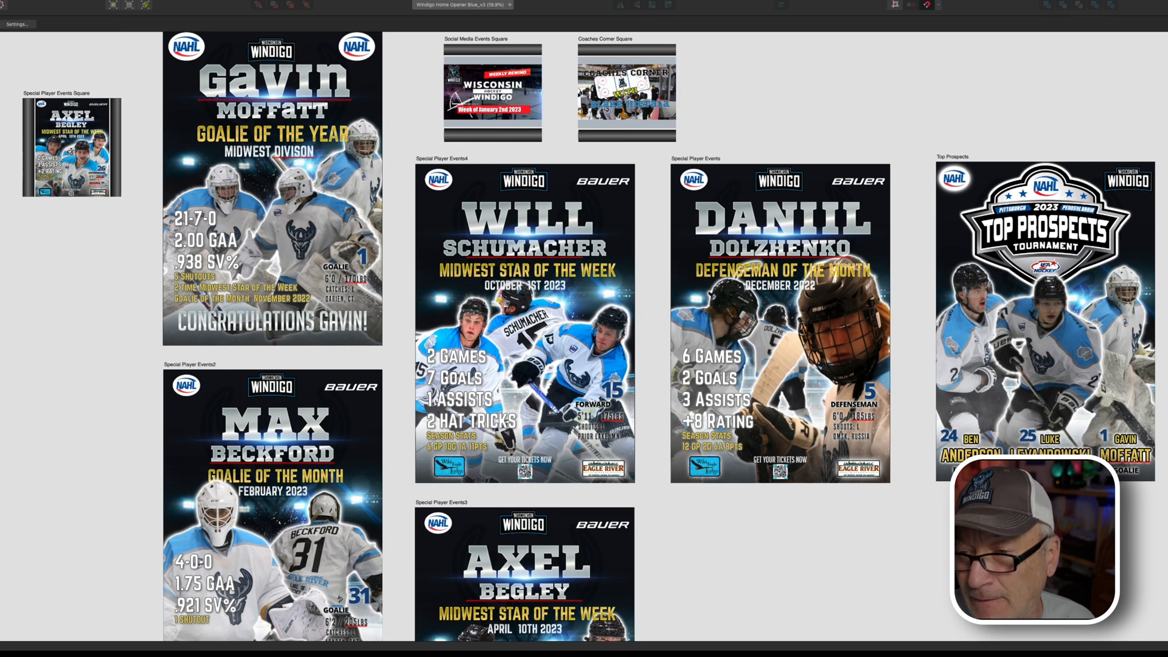
pyautogui.click(442, 159)
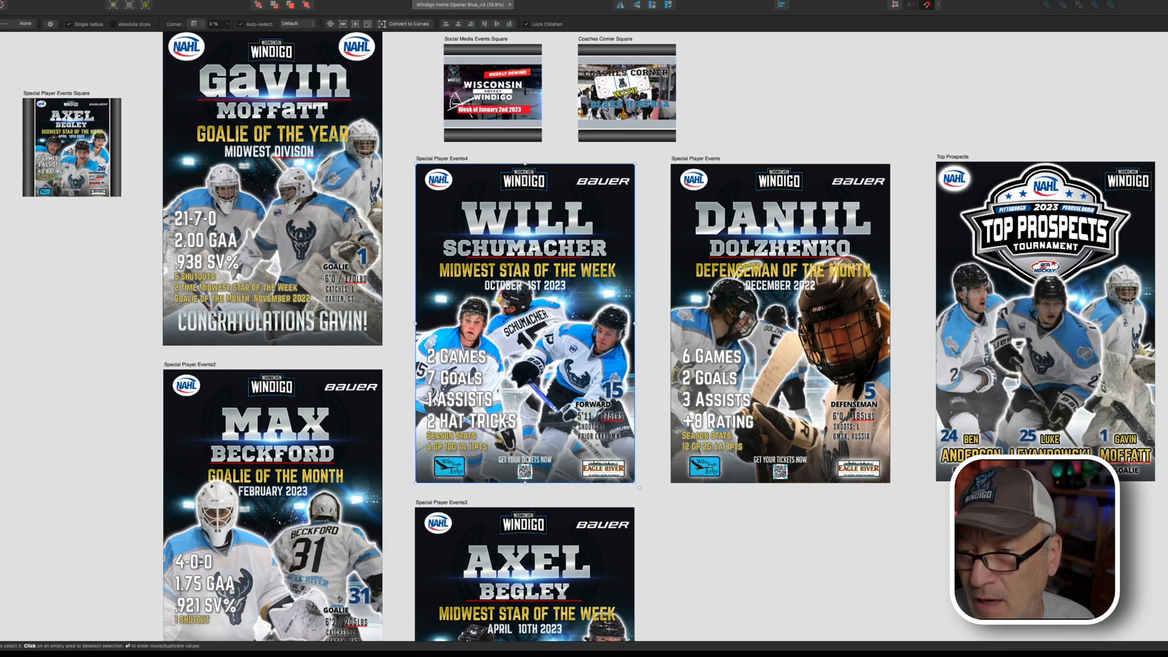